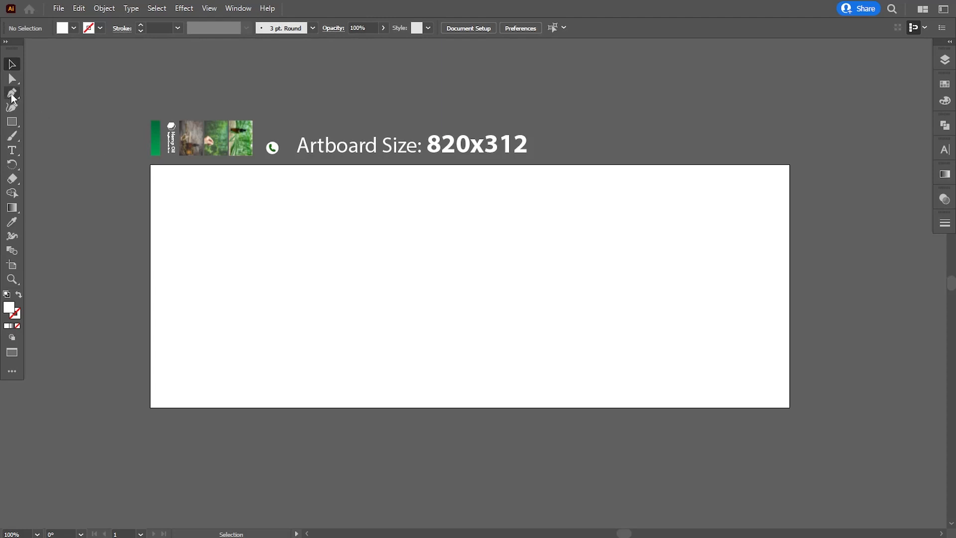
- Draw a closed wavy vertical band across the artboard's full height with the Pen tool and fill it with the sample green gradient
left_click(12, 92)
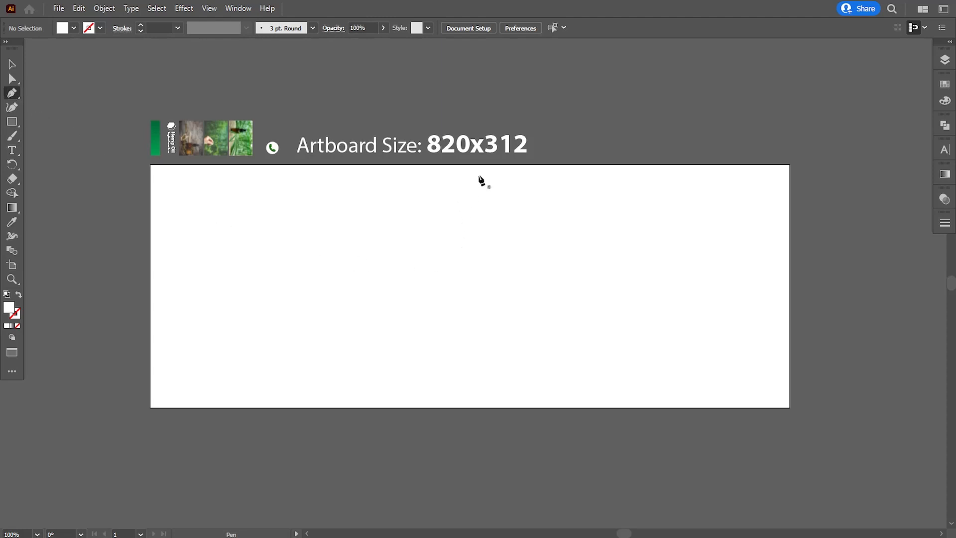
left_click(457, 164)
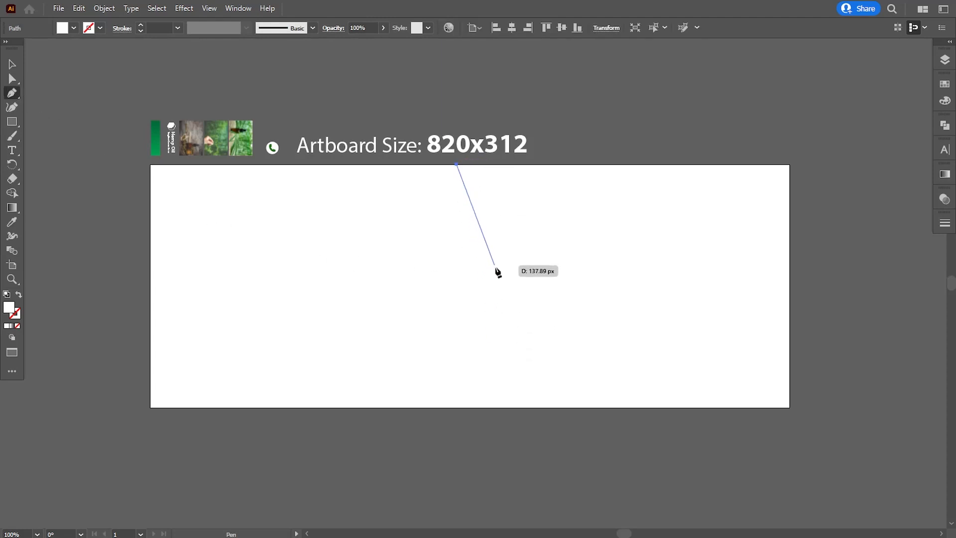
left_click_drag(496, 255, 451, 326)
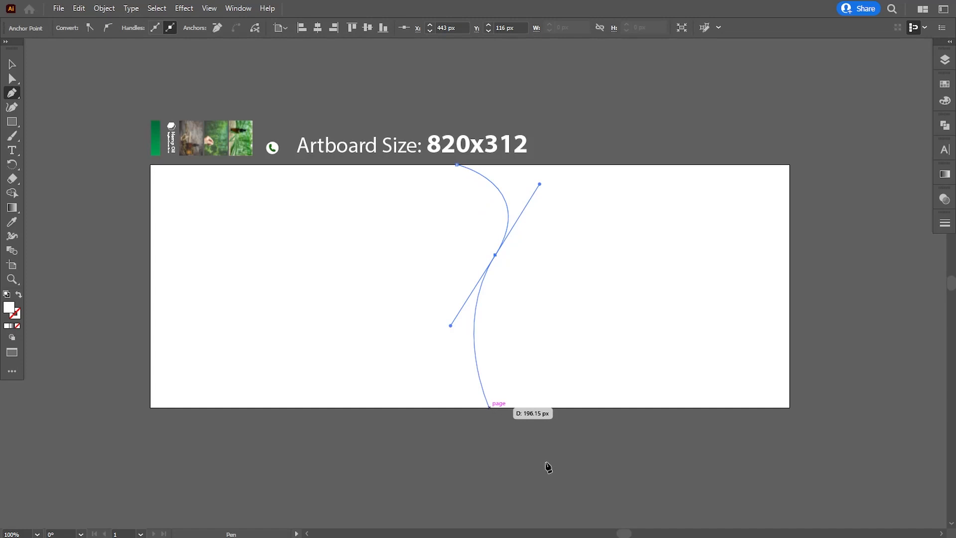
left_click_drag(489, 407, 534, 467)
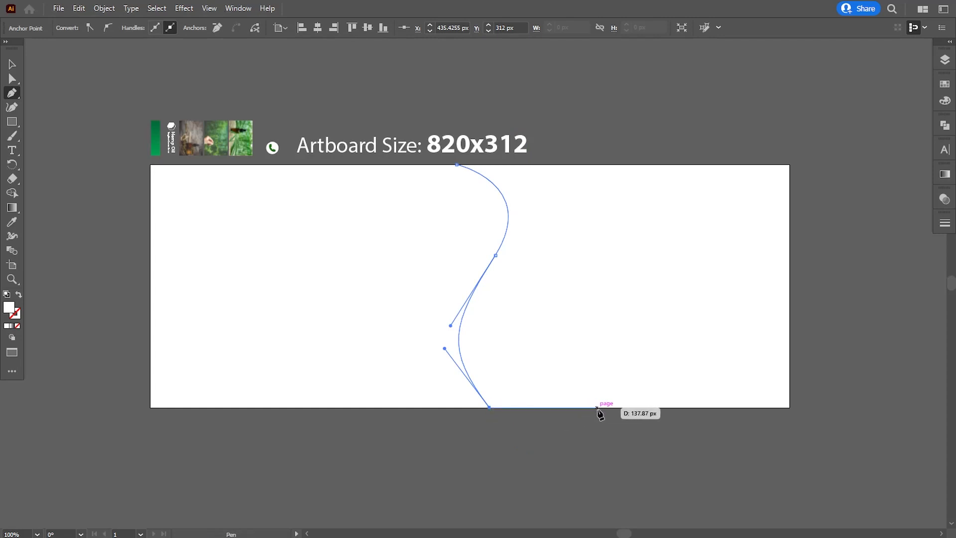
left_click(616, 407)
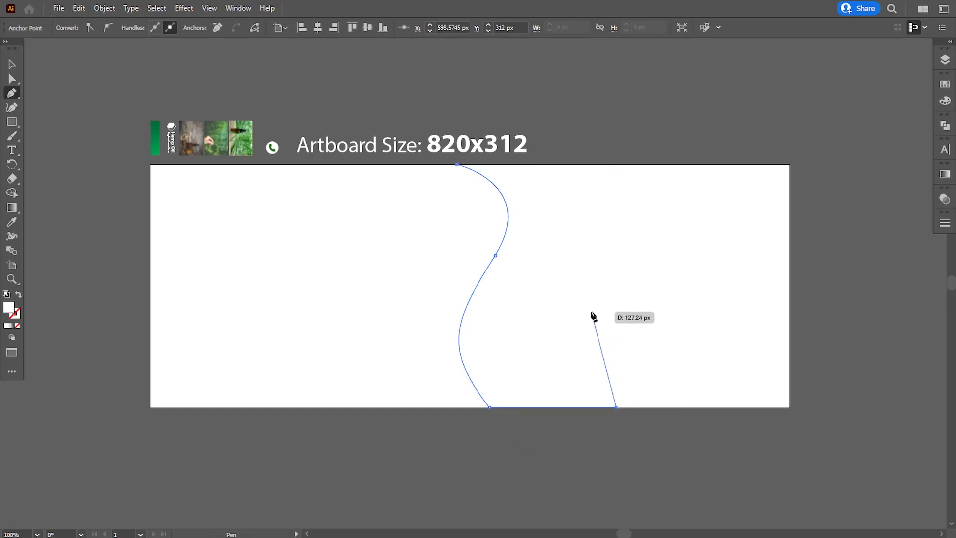
left_click_drag(595, 287, 648, 233)
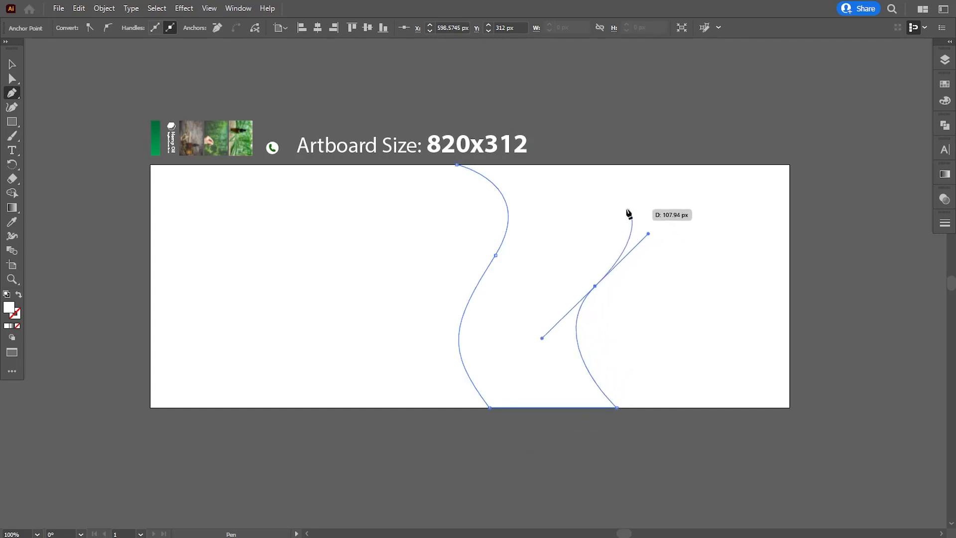
left_click(595, 165)
left_click(457, 164)
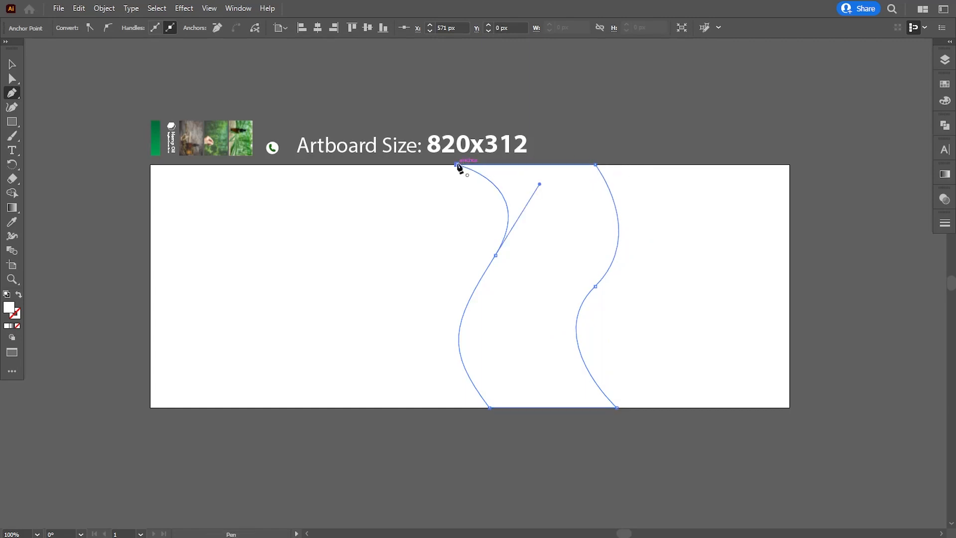
left_click(12, 222)
left_click(157, 142)
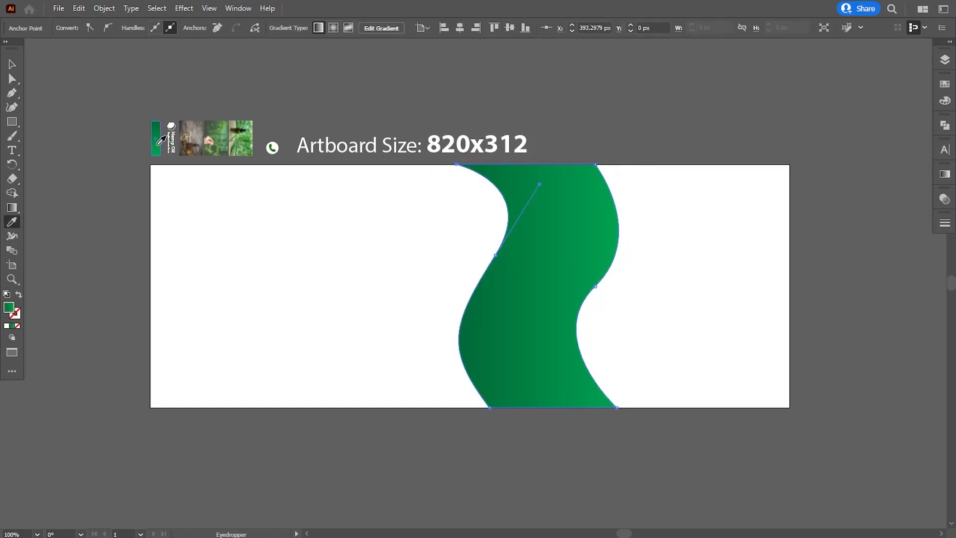
- Reshape the band's curves, moving the left middle anchor to X 425, Y 140 px and the right middle anchor to X 592, Y 156 px
left_click(12, 79)
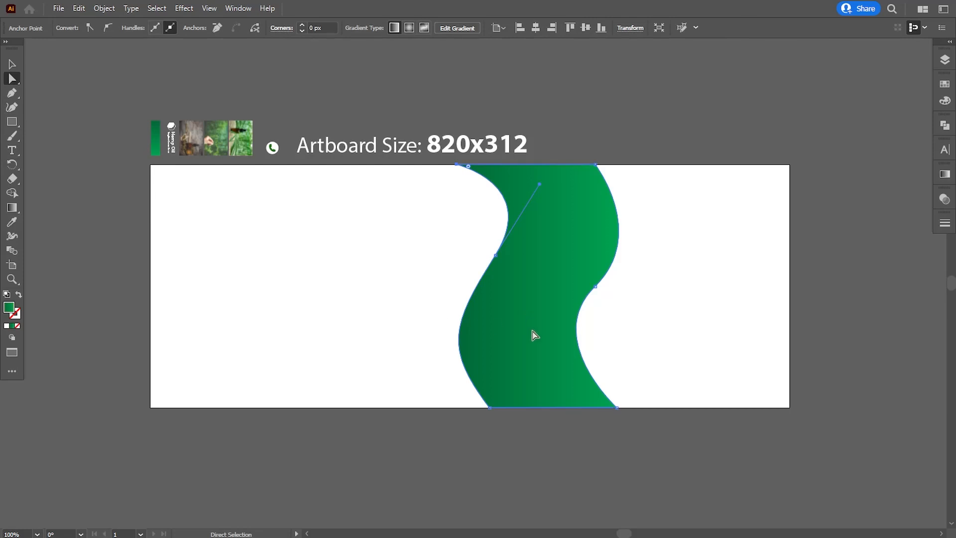
left_click(495, 256)
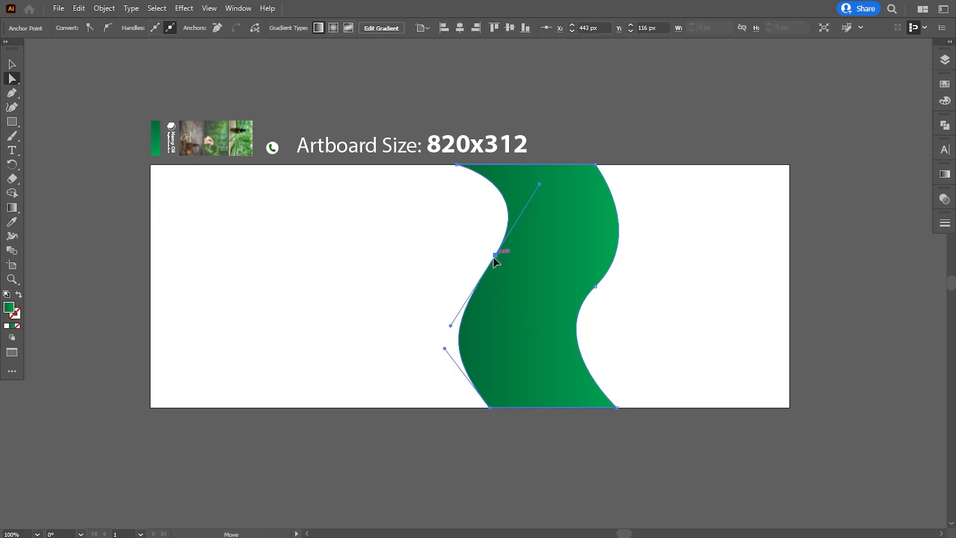
left_click_drag(495, 256, 483, 255)
left_click_drag(595, 286, 611, 287)
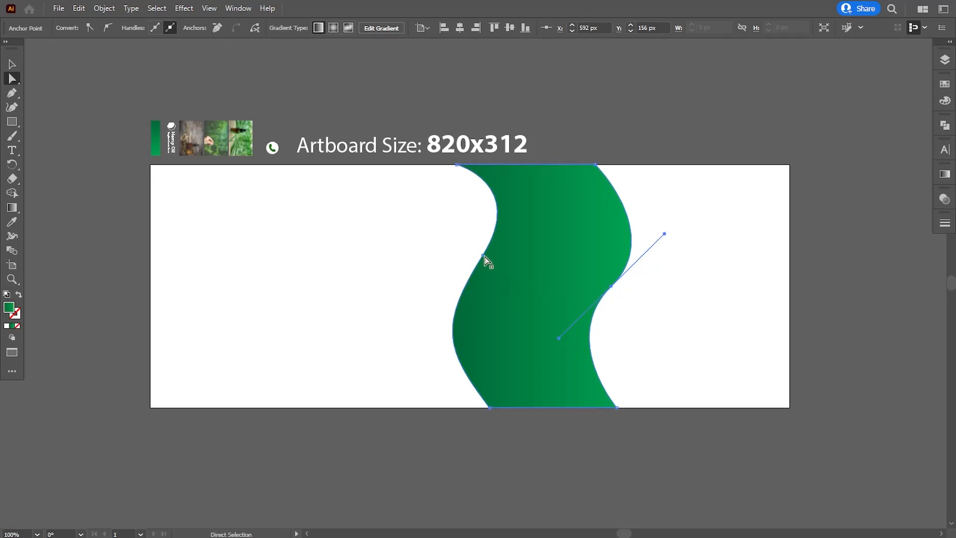
left_click_drag(484, 256, 481, 269)
left_click_drag(444, 347, 451, 359)
left_click_drag(525, 198, 530, 195)
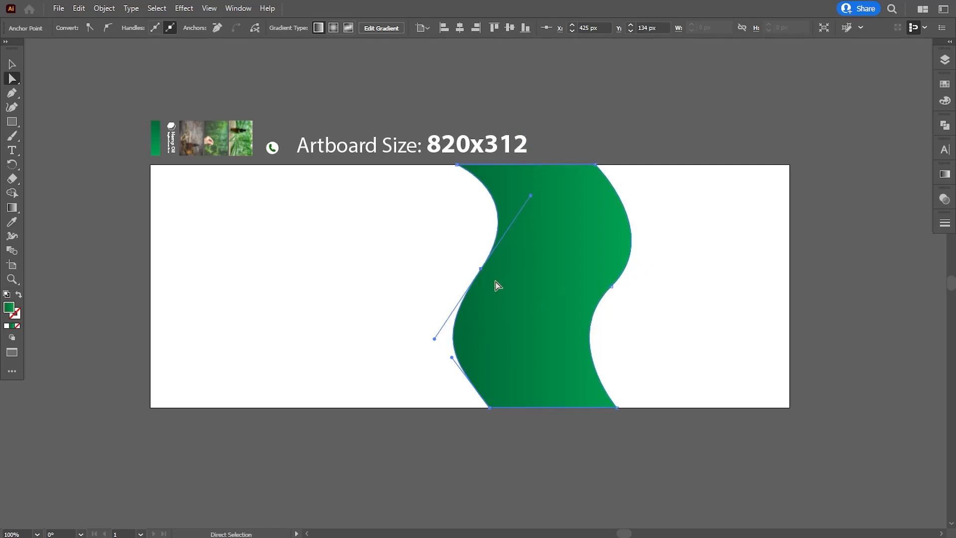
left_click_drag(481, 269, 481, 274)
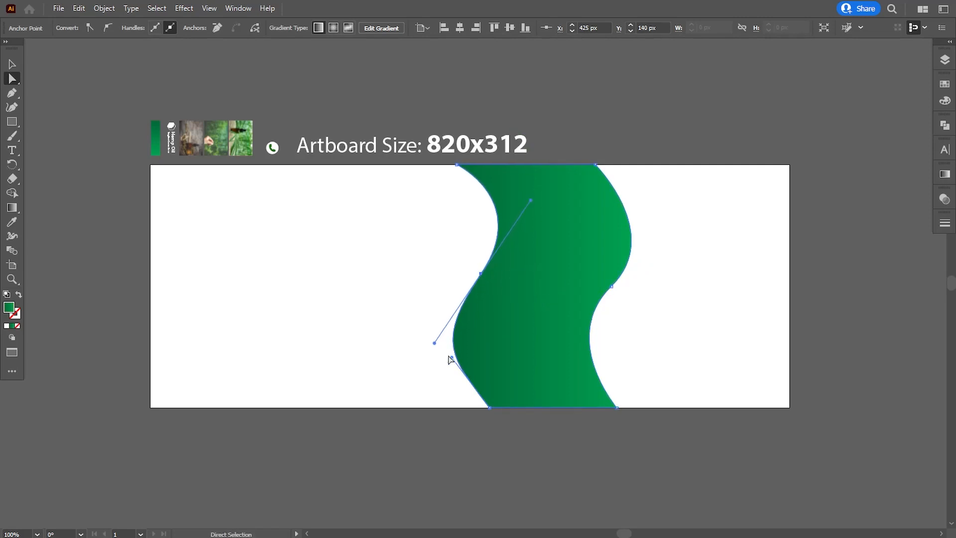
left_click_drag(451, 359, 463, 387)
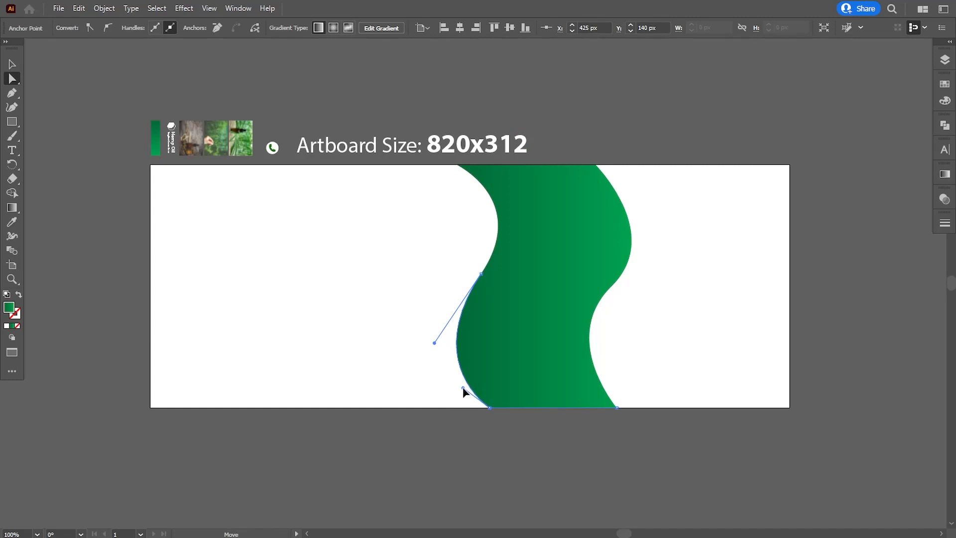
- Refine the direction handles of the band's right middle anchor and nudge the two bottom corner anchors slightly outward along the artboard edge
left_click(612, 287)
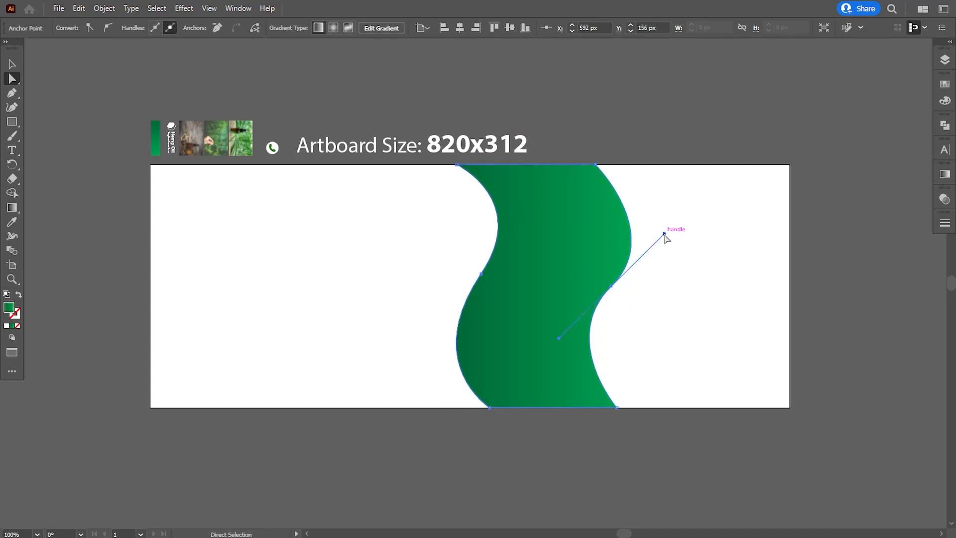
left_click_drag(664, 234, 669, 227)
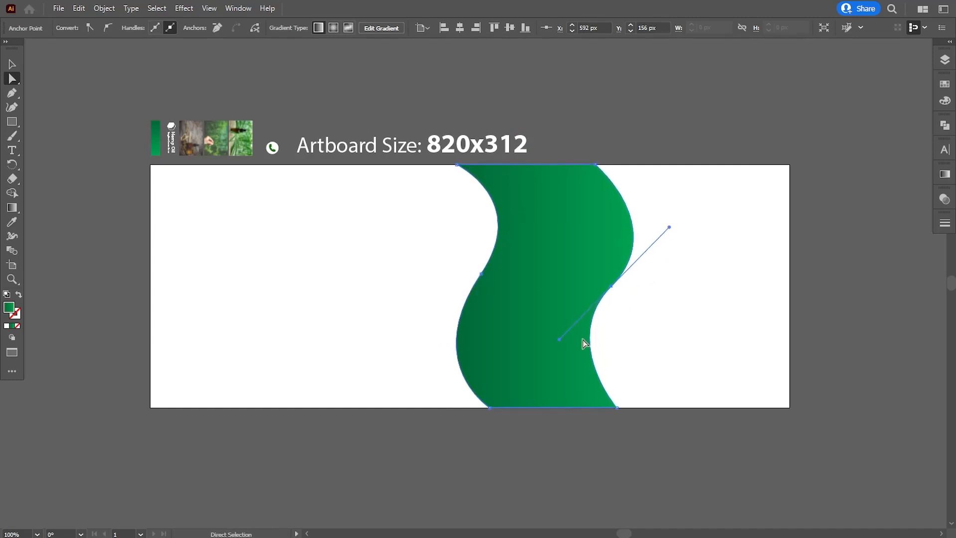
left_click_drag(560, 340, 554, 345)
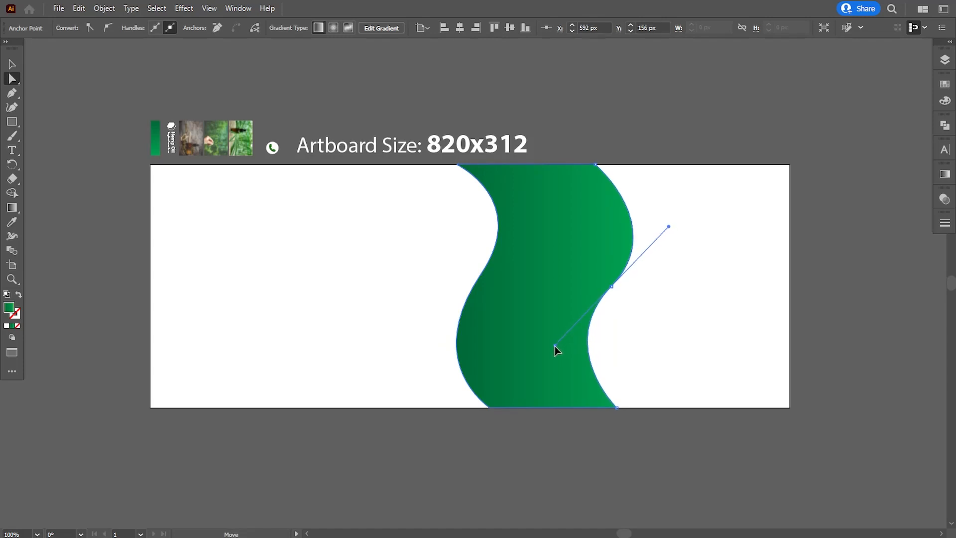
left_click_drag(668, 226, 668, 219)
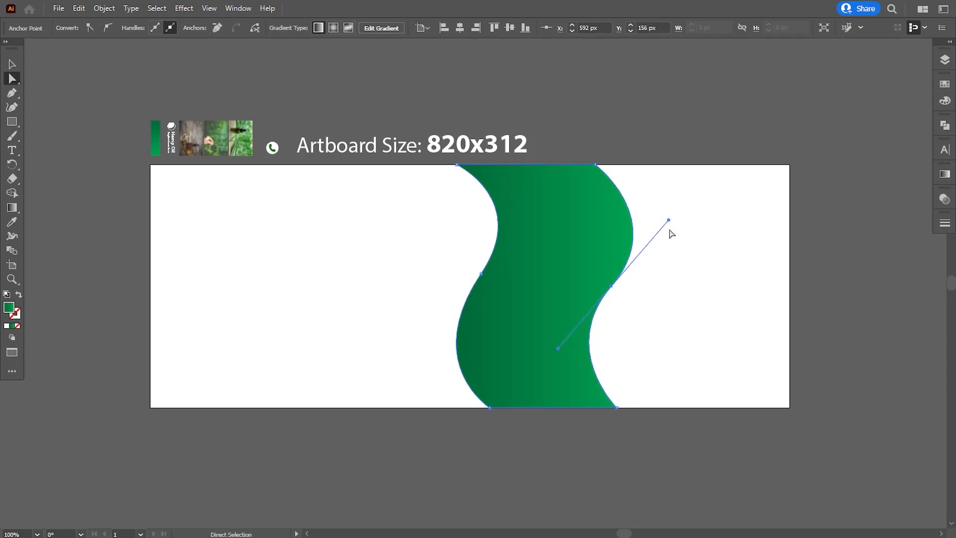
left_click_drag(490, 407, 486, 407)
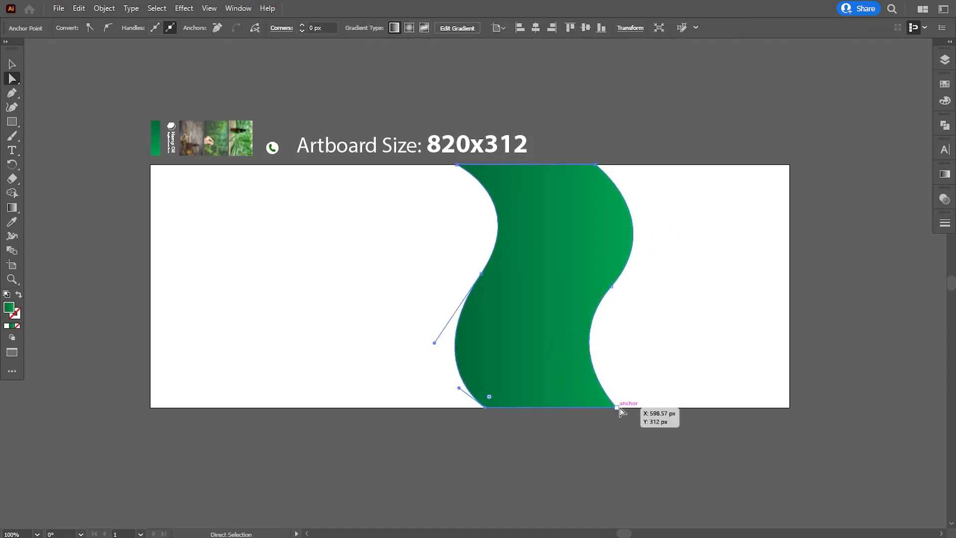
left_click_drag(616, 407, 620, 407)
left_click(399, 446)
- Draw a full-height rectangle about 478 × 312 px from the artboard's left edge, overlapping the wavy band
left_click_drag(398, 446, 435, 423)
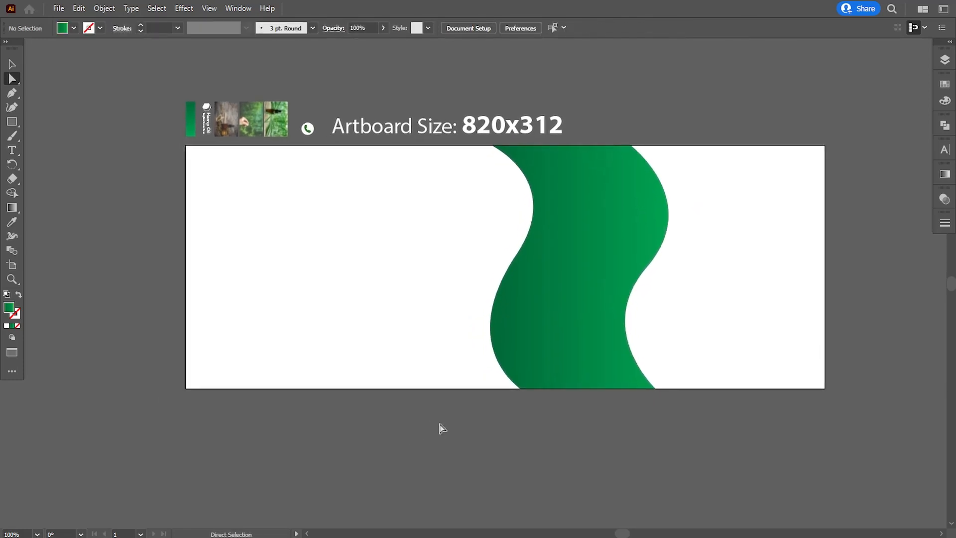
key("ctrl+equal")
left_click(12, 121)
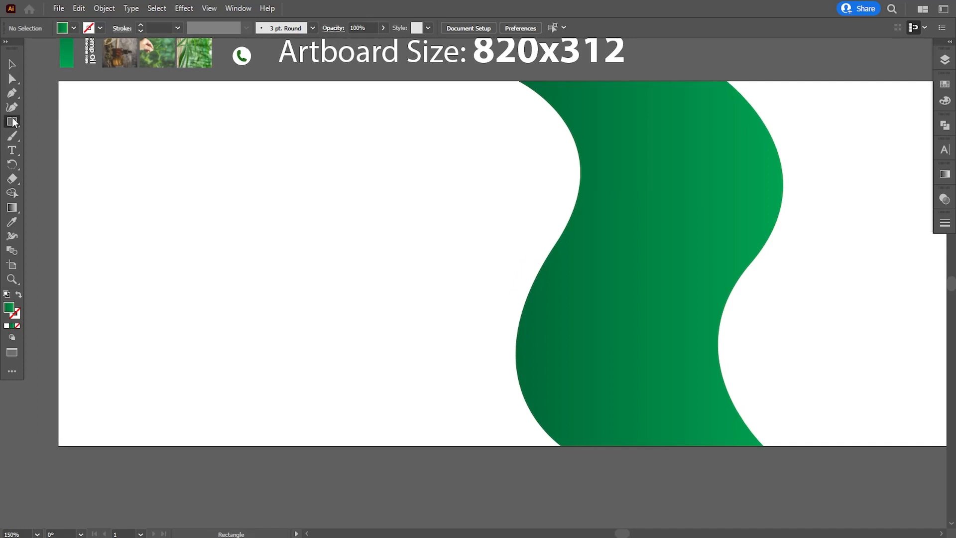
left_click_drag(58, 81, 618, 446)
- Turn the hand-and-leaf photo upright and enlarge it to about 537 × 358 px so it covers the whole rectangle
left_click(13, 68)
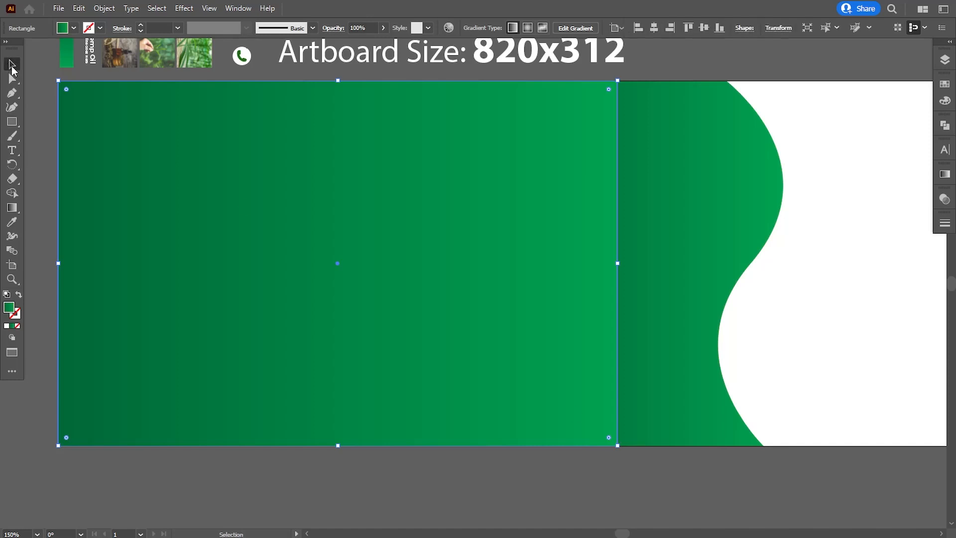
left_click_drag(176, 197, 199, 248)
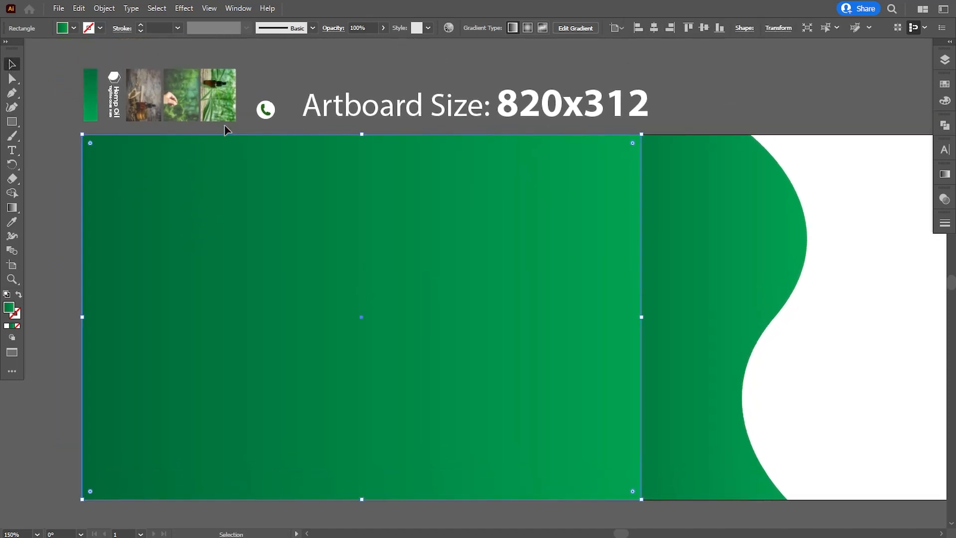
left_click_drag(159, 118, 648, 92)
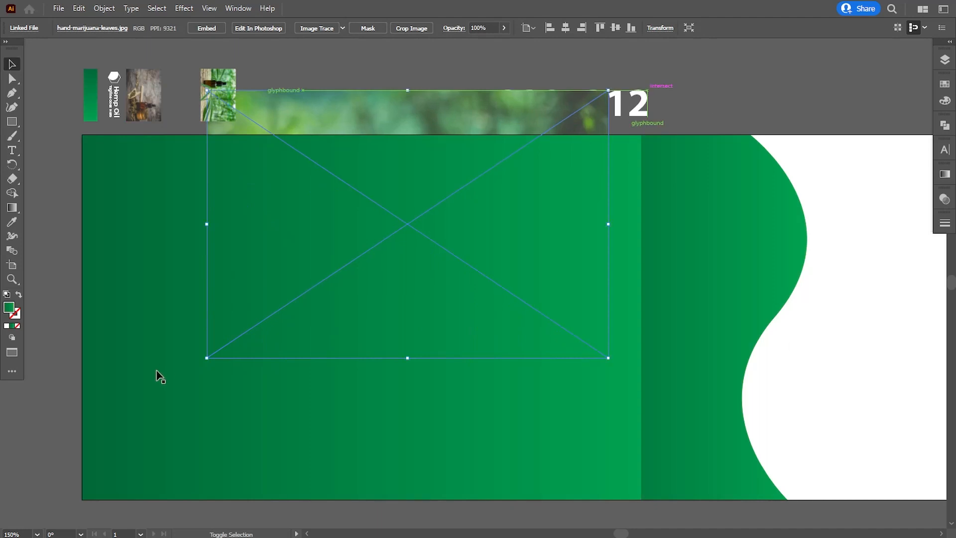
left_click_drag(207, 357, 60, 473)
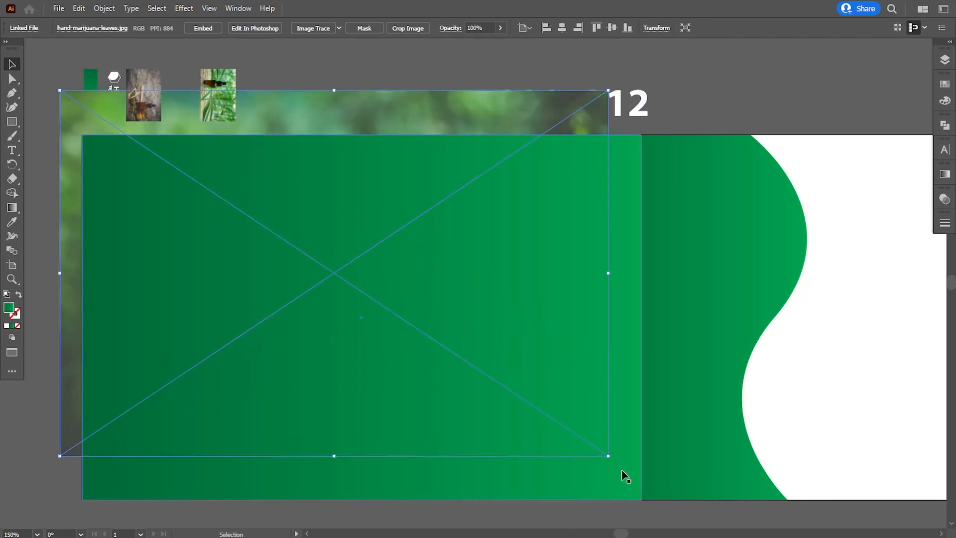
left_click_drag(611, 457, 688, 513)
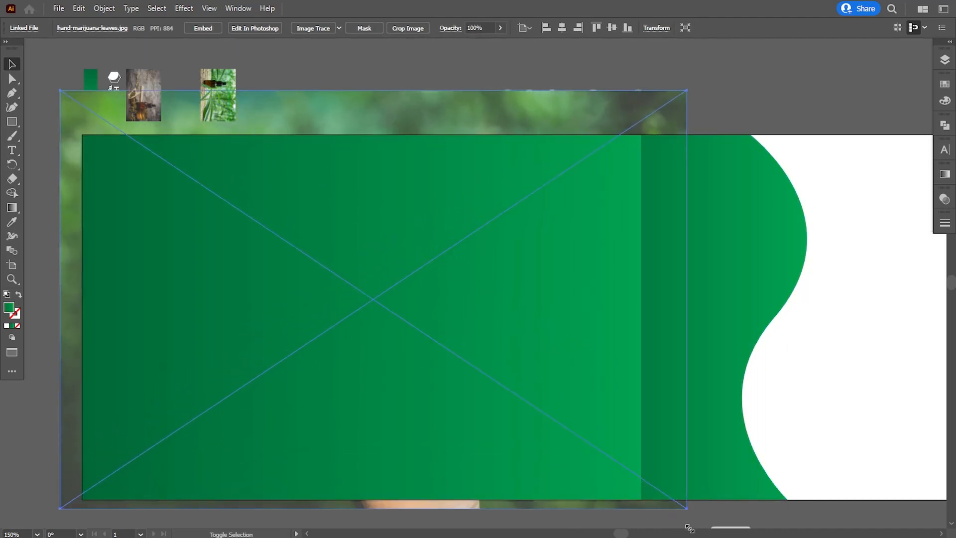
- Make a clipping mask from the rectangle and the hand-and-leaf photo
left_click(327, 196, "shift")
left_click(104, 8)
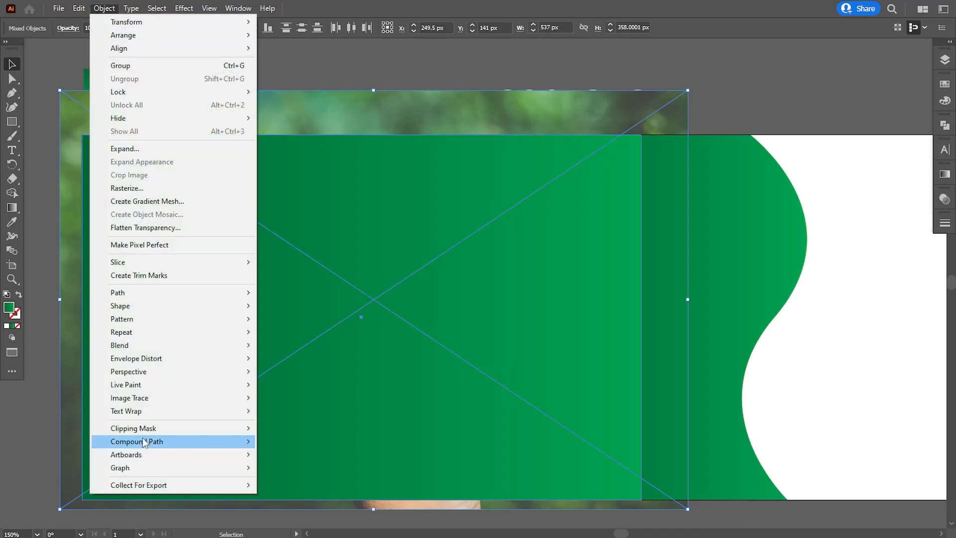
mouse_move(202, 432)
left_click(279, 431)
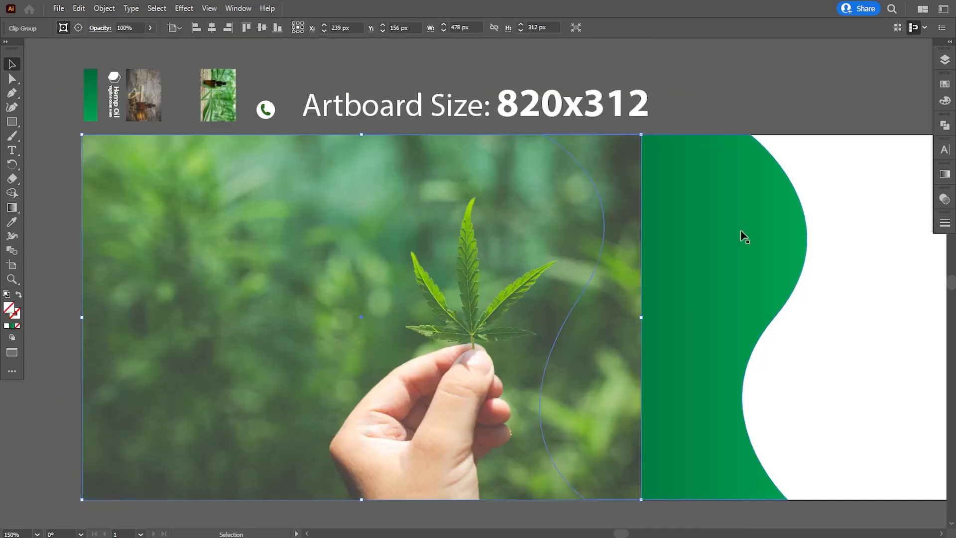
- Move the wavy green path above the clipped photo in the stacking order of Layer 1
left_click(944, 59)
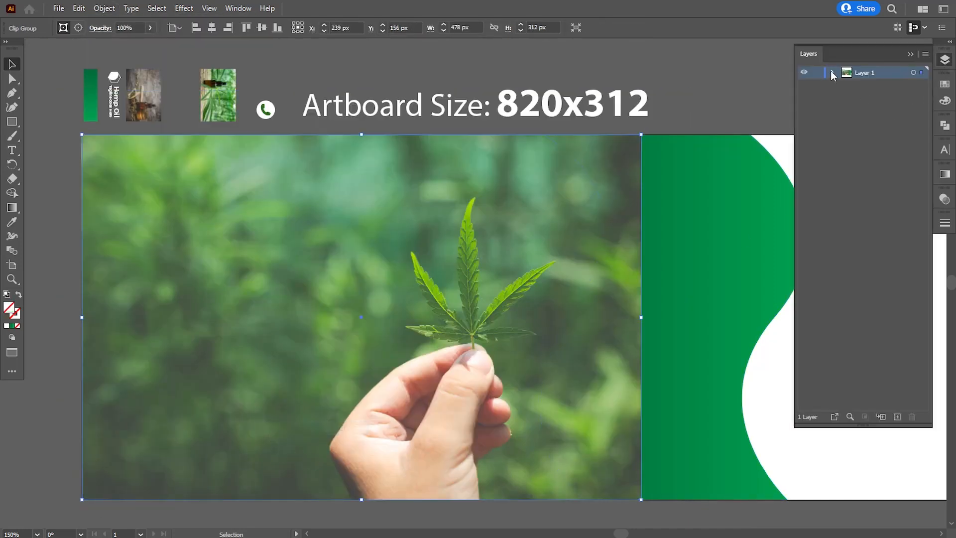
left_click(833, 72)
left_click_drag(877, 97, 877, 81)
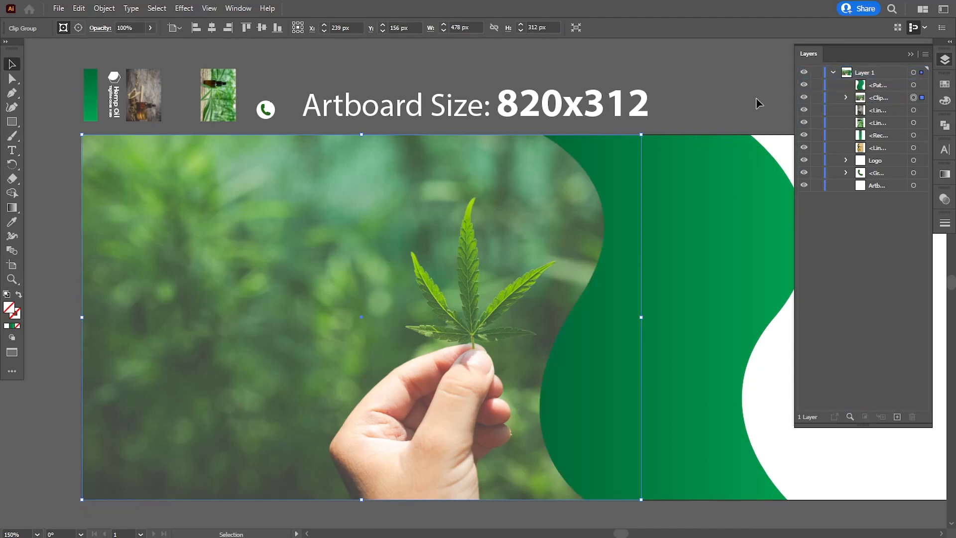
left_click(758, 103)
- Select the photo inside the clip group and scale it down within its mask, keeping the area beside the wavy band covered
left_click(845, 98)
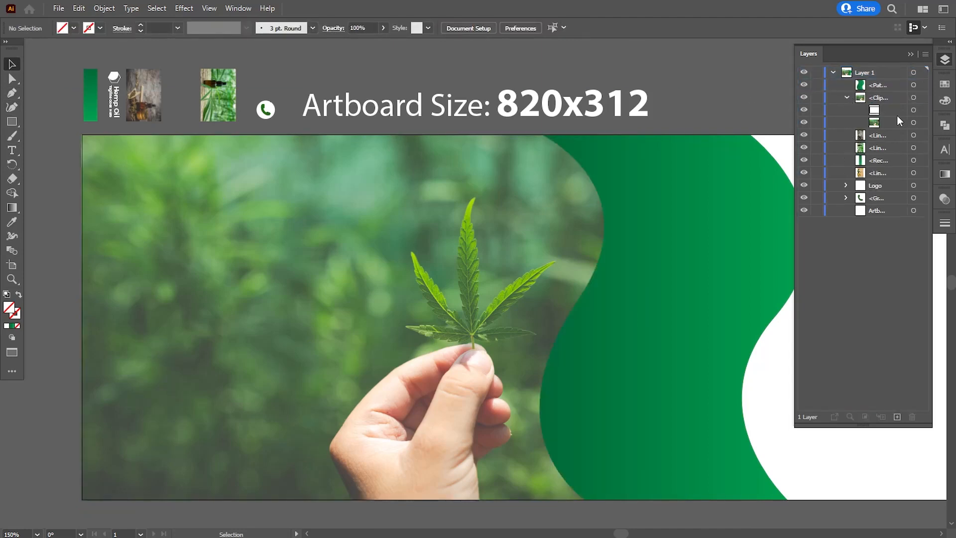
left_click(914, 122)
left_click_drag(685, 94, 613, 145)
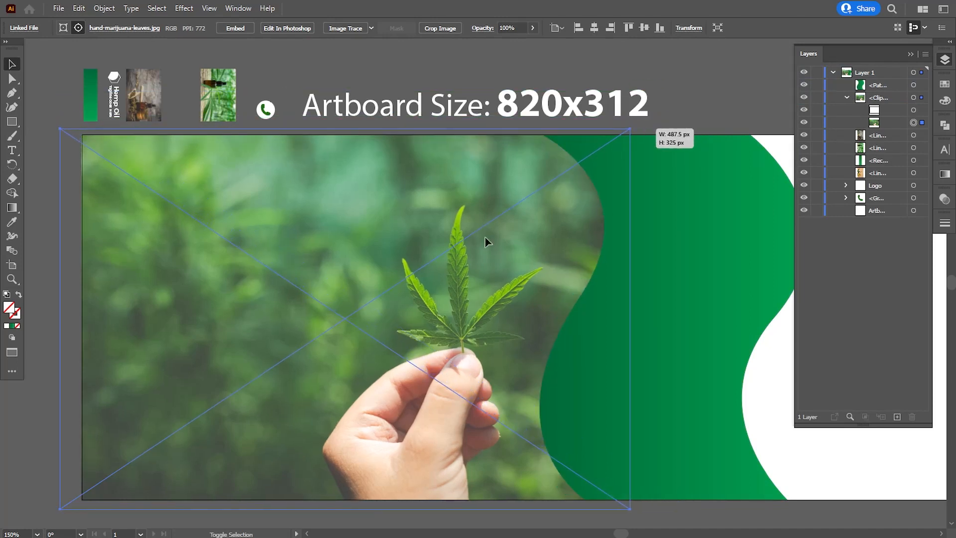
left_click_drag(60, 507, 71, 505)
left_click_drag(631, 129, 626, 133)
left_click(712, 123)
- Draw a full-height rectangle over the clipped photo from the artboard's left edge and fill it with the sample green gradient
left_click(12, 124)
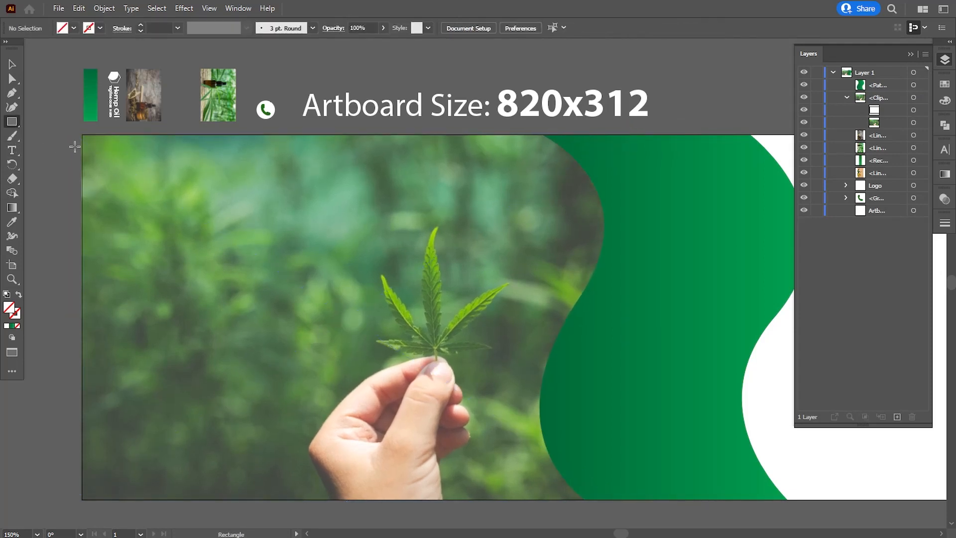
left_click_drag(81, 134, 619, 499)
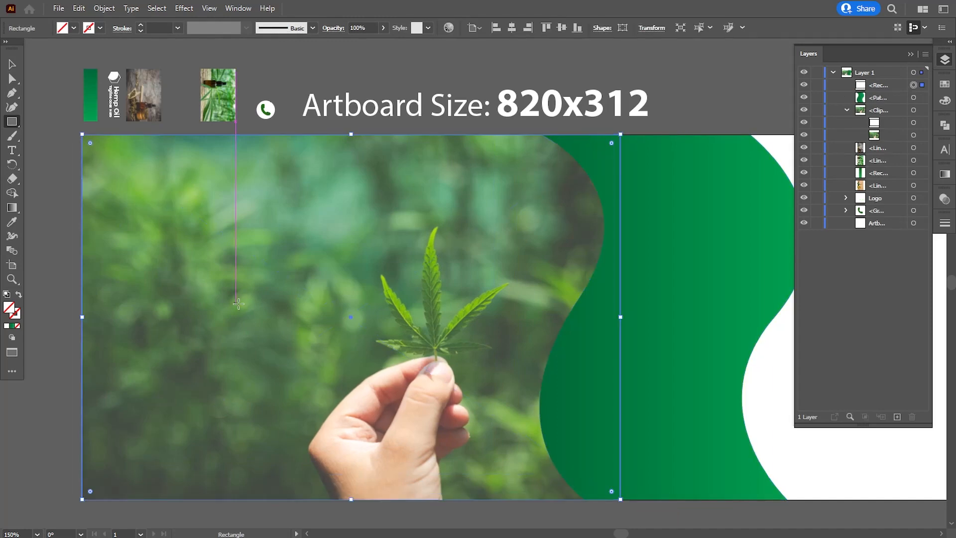
left_click(11, 222)
left_click(91, 104)
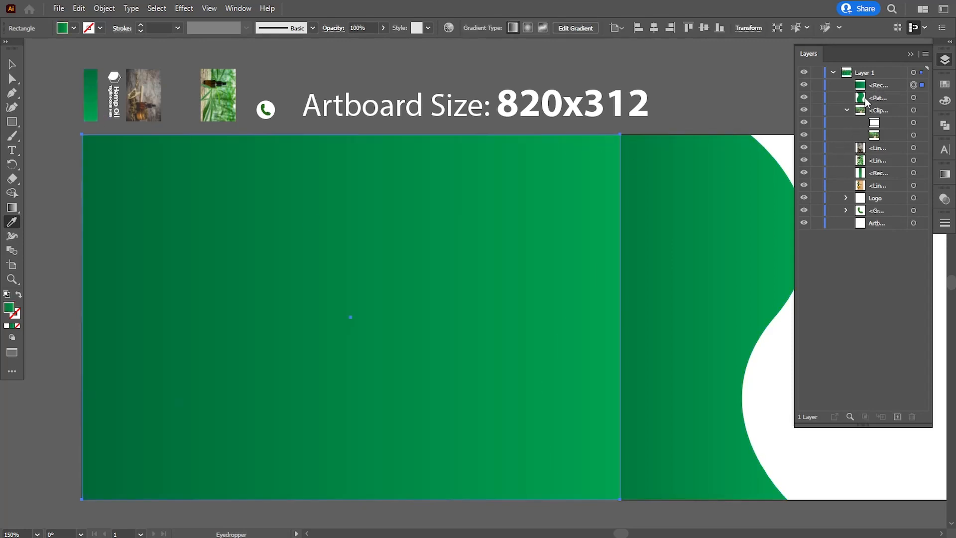
- Move the gradient rectangle below the wavy path in Layer 1 and set its opacity to 80%
left_click(846, 110)
mouse_move(870, 86)
left_mouse_down()
mouse_move(868, 115)
mouse_move(876, 94)
left_mouse_up()
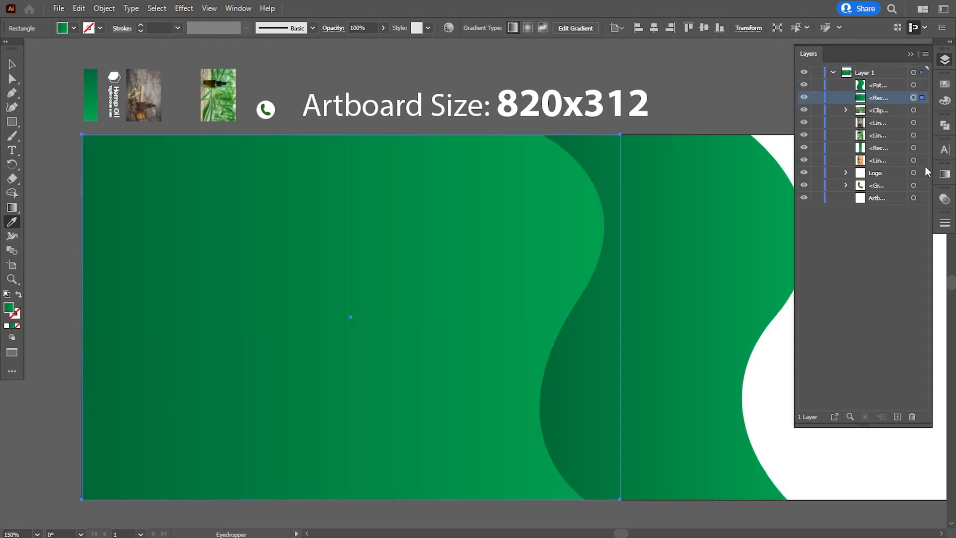
left_click(945, 198)
left_click(915, 211)
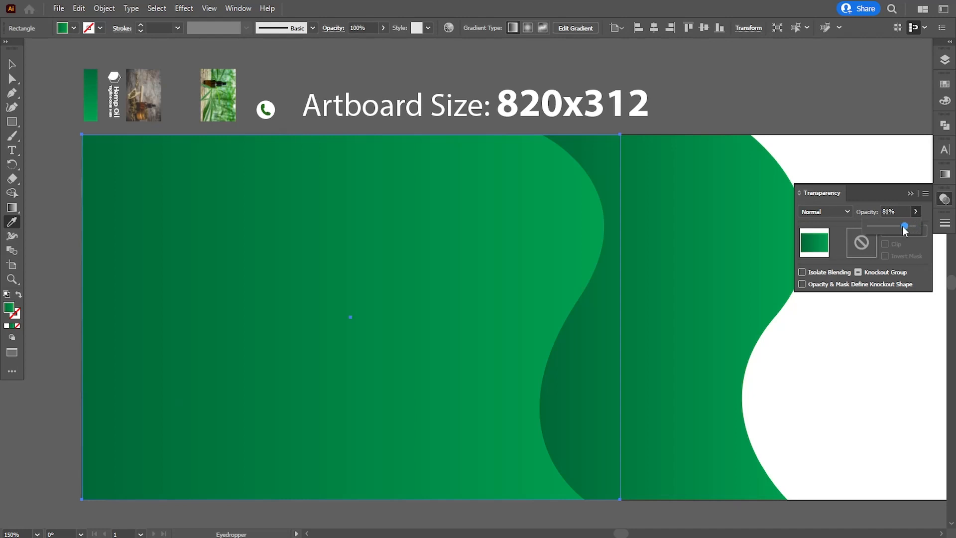
left_click_drag(905, 230, 904, 229)
left_click(862, 214)
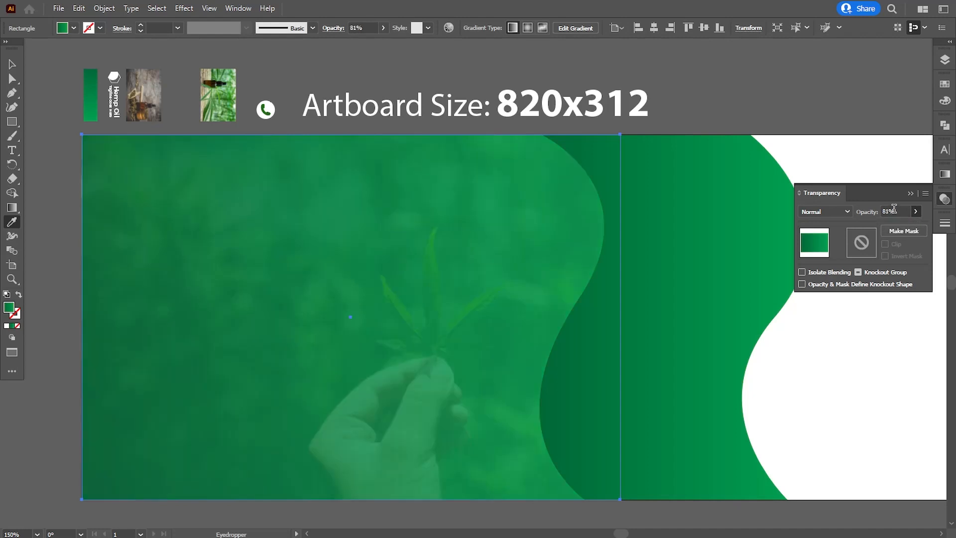
type("80")
key("Return")
left_click(909, 194)
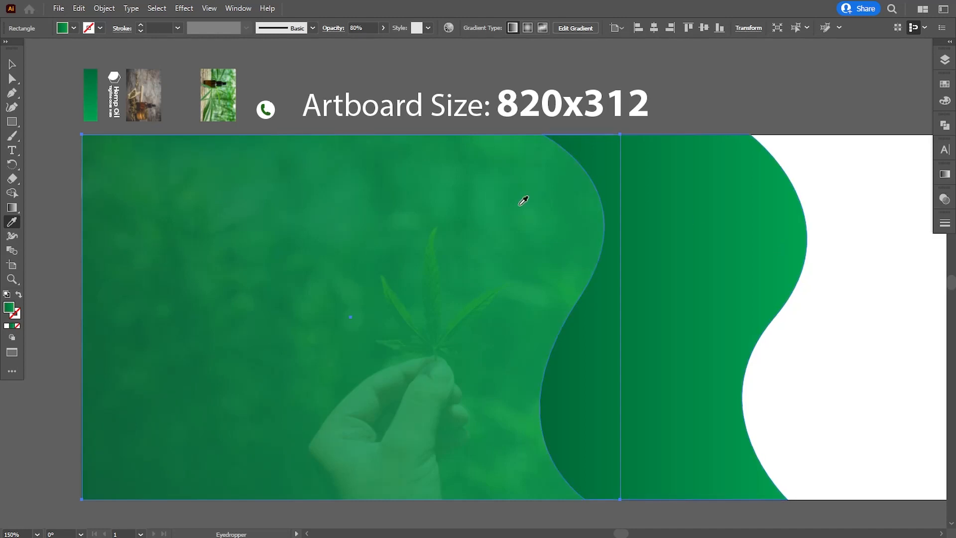
left_click(12, 63)
left_click(48, 168)
- Place the white Hemp Oil logo horizontally over the banner's upper-left area and bring it in front of the other artwork
key("space")
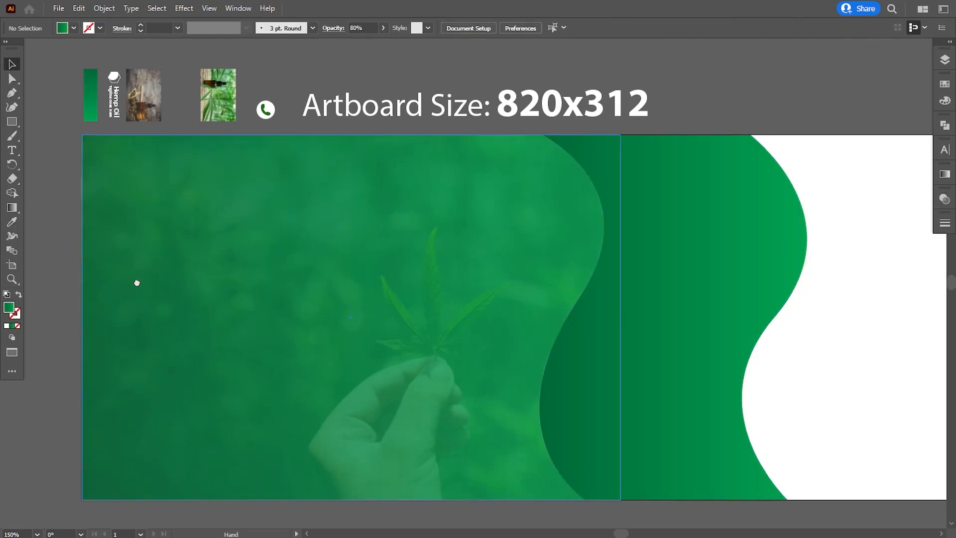
left_click_drag(136, 282, 152, 280)
left_click(131, 114)
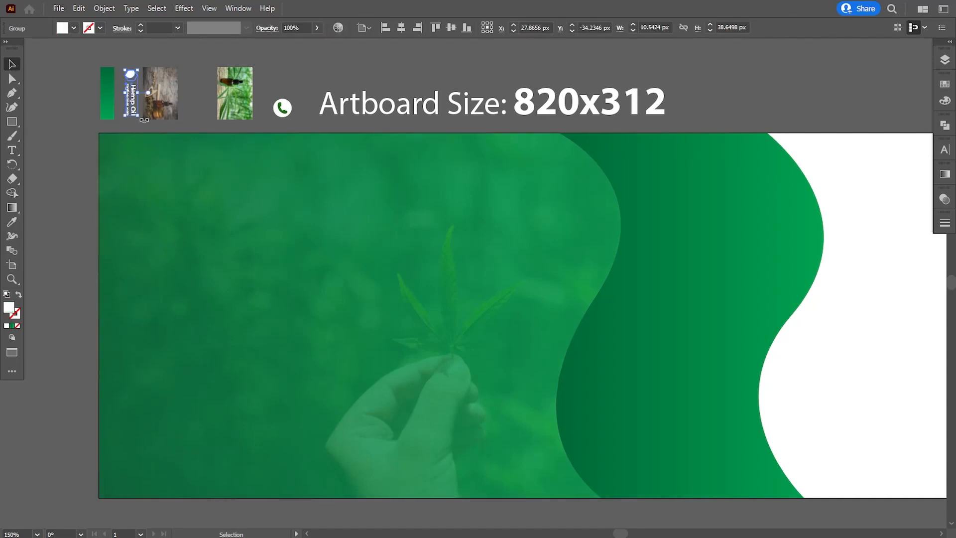
left_click_drag(144, 120, 159, 195)
right_click(159, 195)
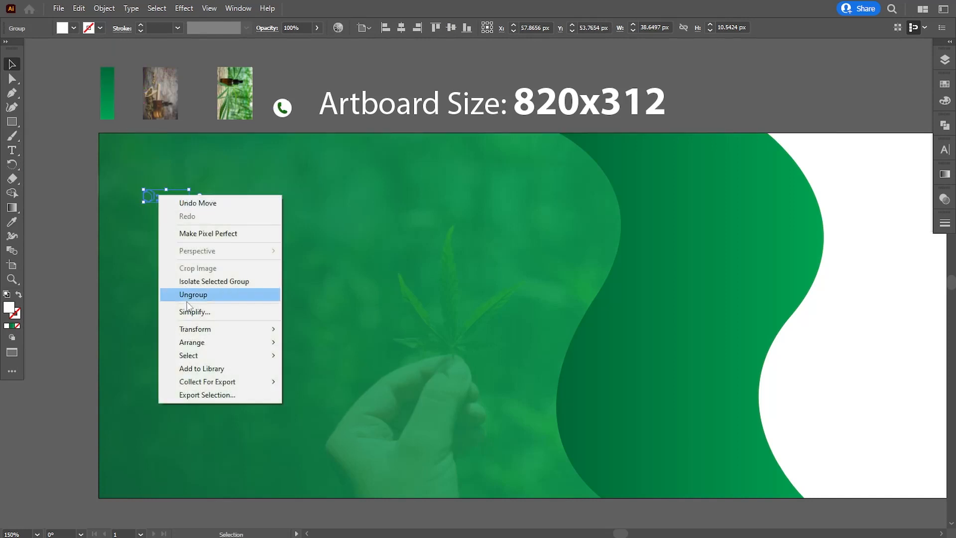
mouse_move(258, 343)
left_click(298, 342)
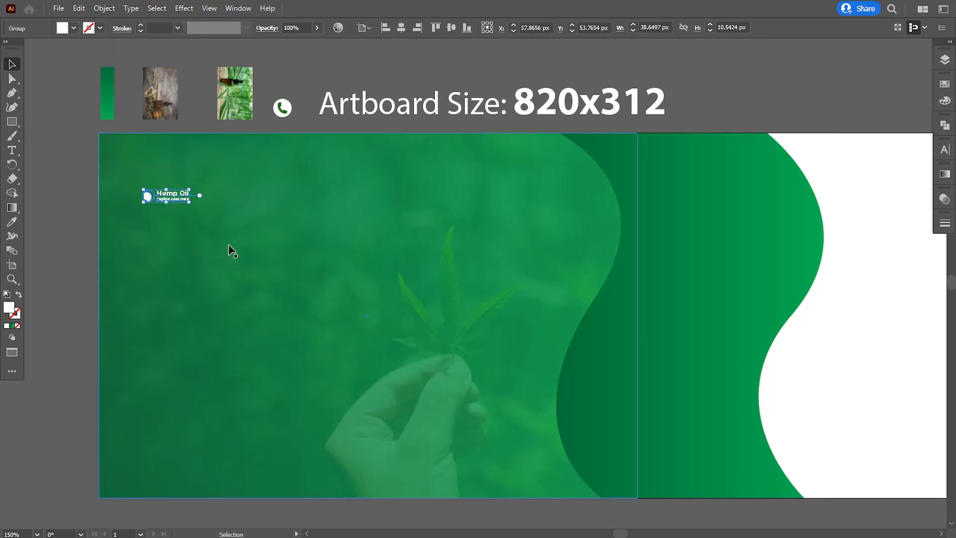
- Scale the Hemp Oil logo up proportionally to about 70 px wide
left_click_drag(190, 203, 232, 234)
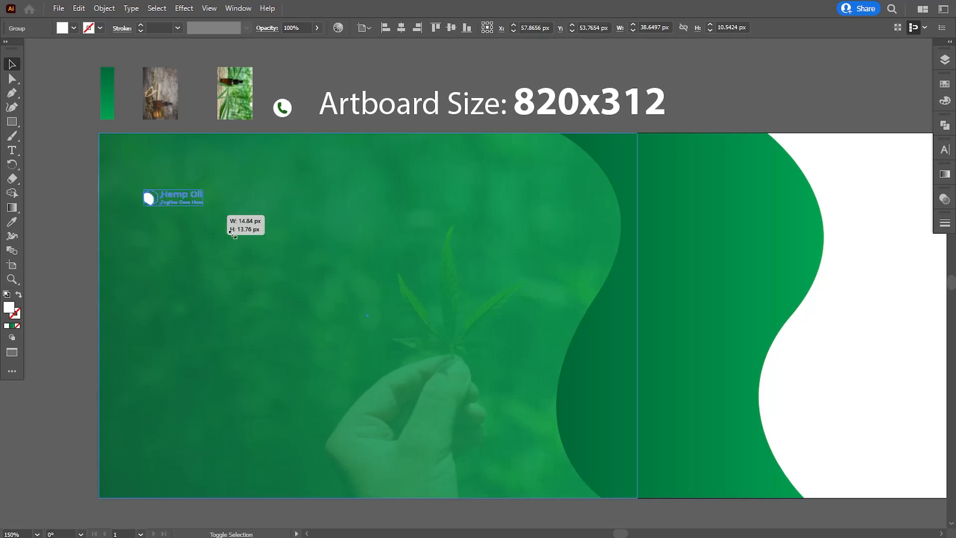
left_click_drag(288, 259, 228, 214)
left_click(71, 259)
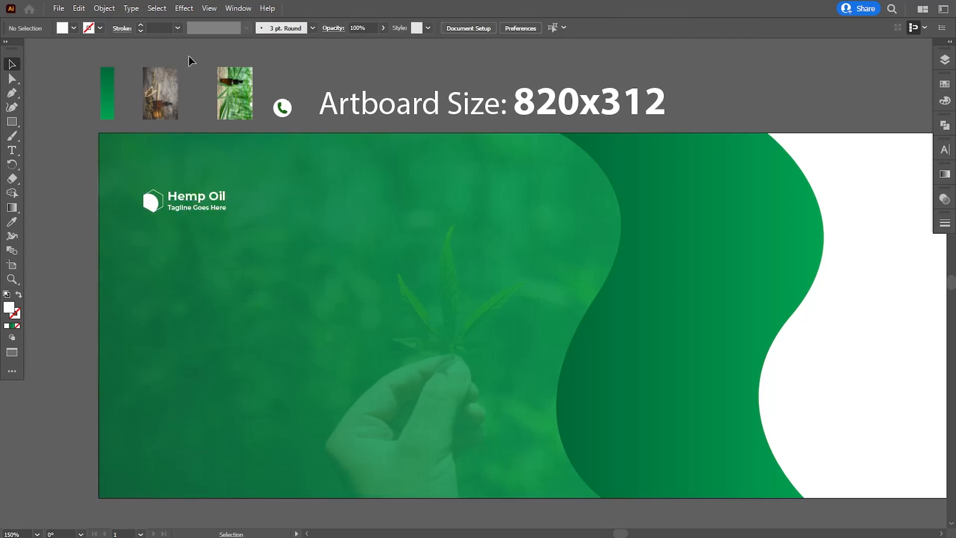
- Show the rulers and place a vertical guide near the left edge of the Hemp Oil logo
left_click(208, 8)
mouse_move(277, 463)
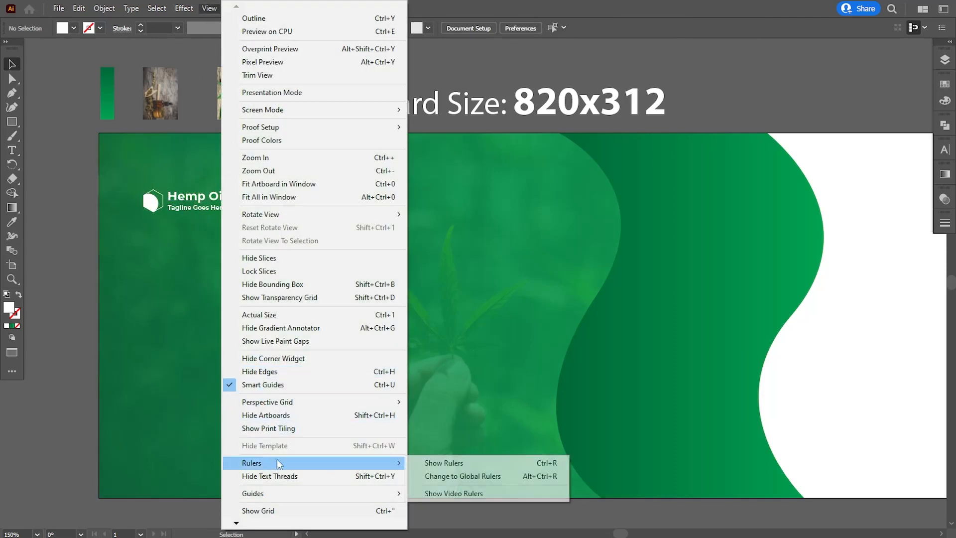
left_click(423, 462)
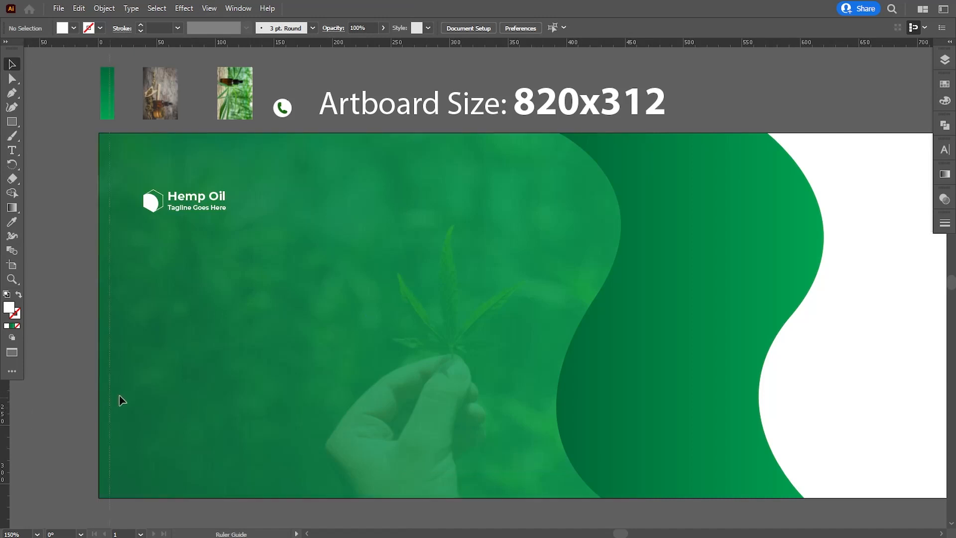
left_click_drag(148, 396, 149, 395)
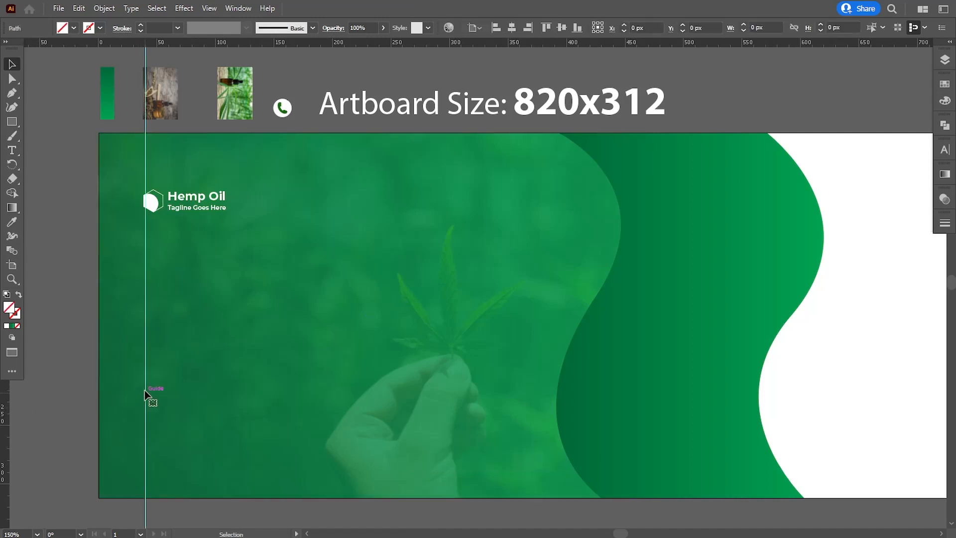
- Fine-tune the vertical guide and nudge the logo horizontally so its left edge lines up with the guide
left_click(149, 206)
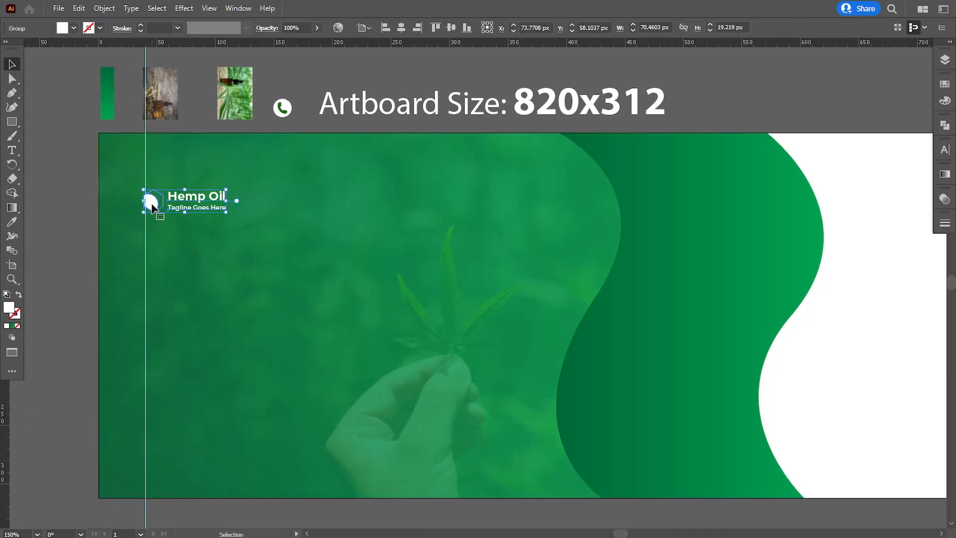
key("Right")
key("Right")
key("Left")
left_click_drag(146, 229, 144, 231)
left_click(150, 206)
key("Left")
key("Left")
left_click(95, 257)
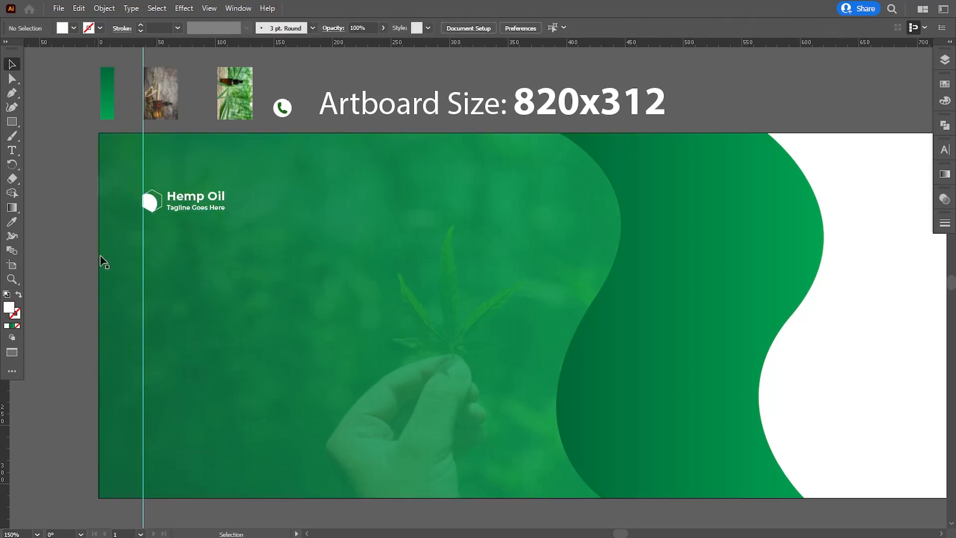
- Nudge the Hemp Oil logo slightly upward along the guide
left_click_drag(160, 286, 178, 278)
left_click(168, 202)
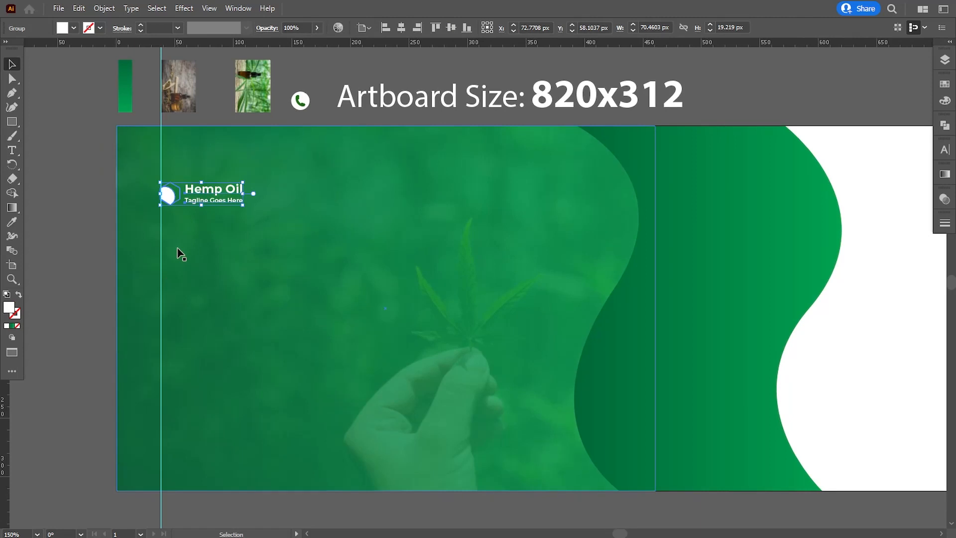
key("Up")
key("Up")
key("Up")
key("Up")
key("Up")
key("Up")
key("Up")
key("Up")
key("Up")
left_click(78, 248)
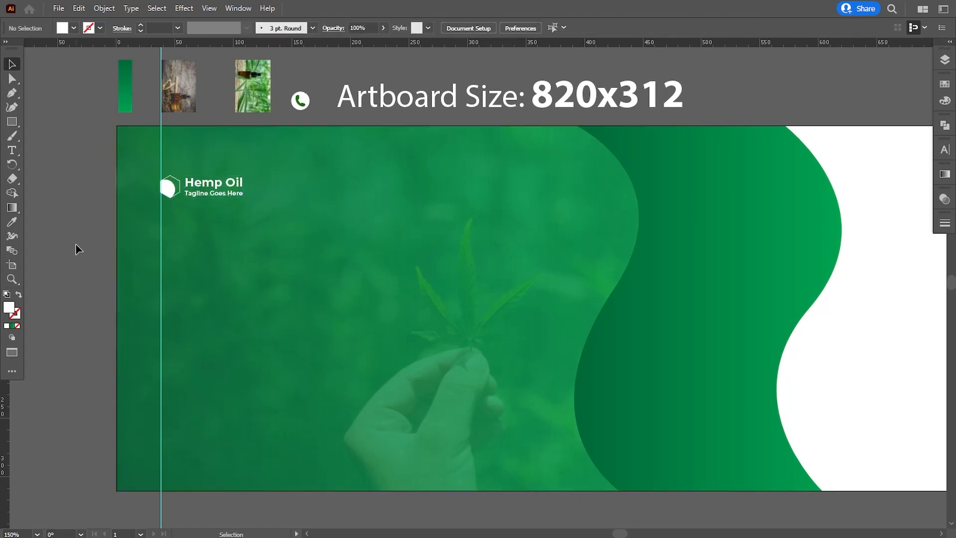
- Add a two-line text below the logo, starting at the guide, reading "PURE CBD OILS" and "PURE RESULTS"
left_click(12, 150)
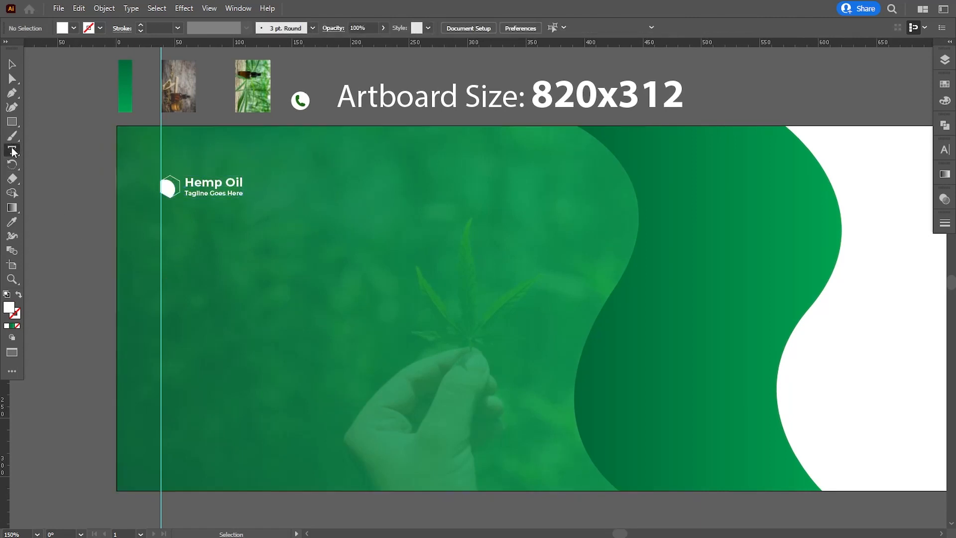
left_click(161, 238)
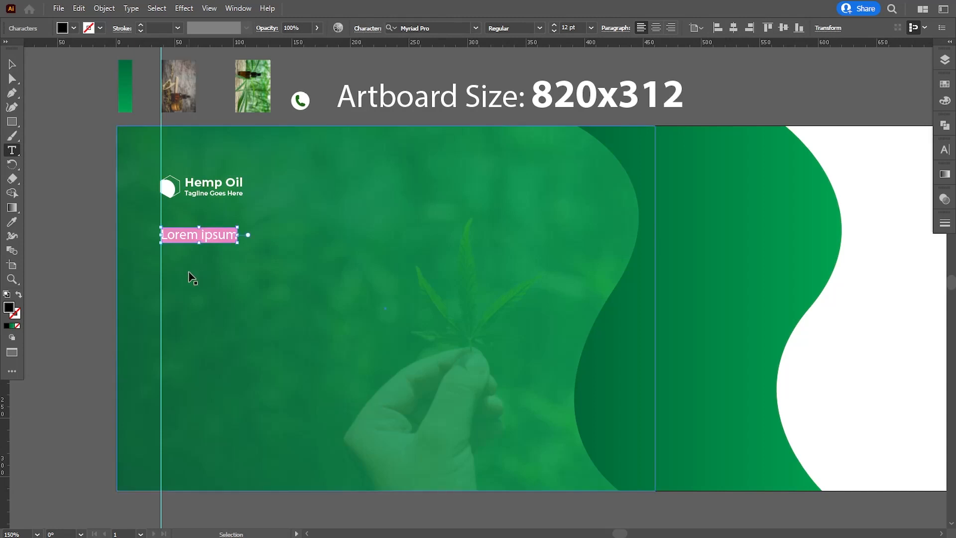
key("ctrl+equal")
type("PURE CBD OILS")
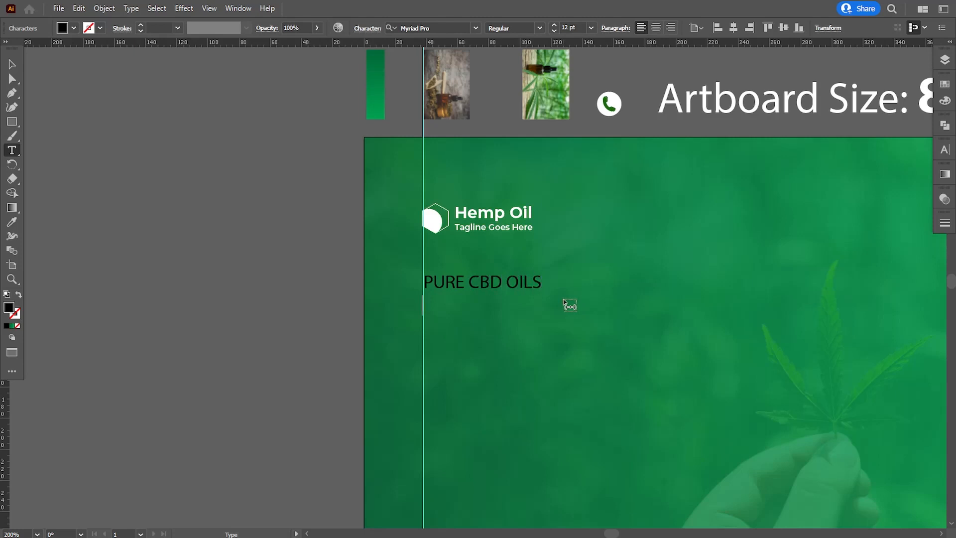
type("RE RESULTS")
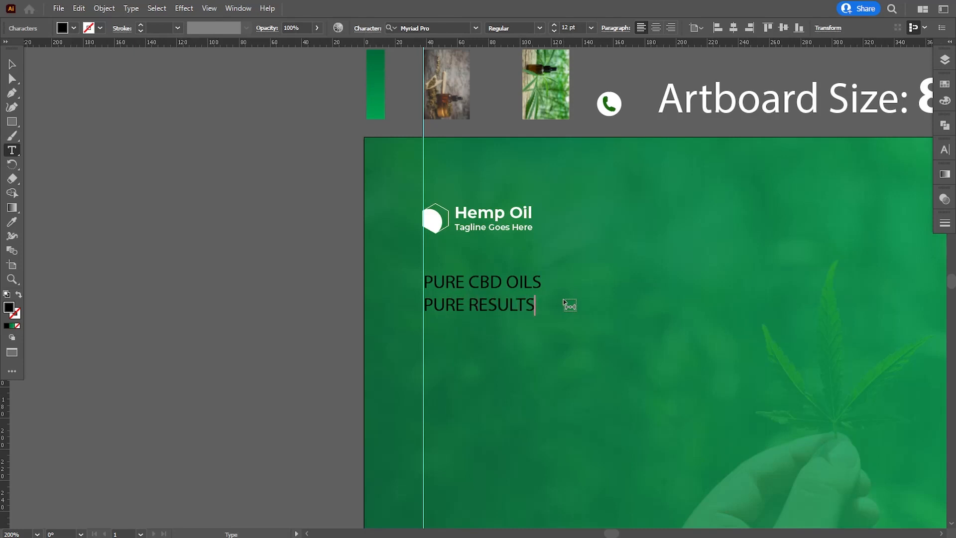
key("Escape")
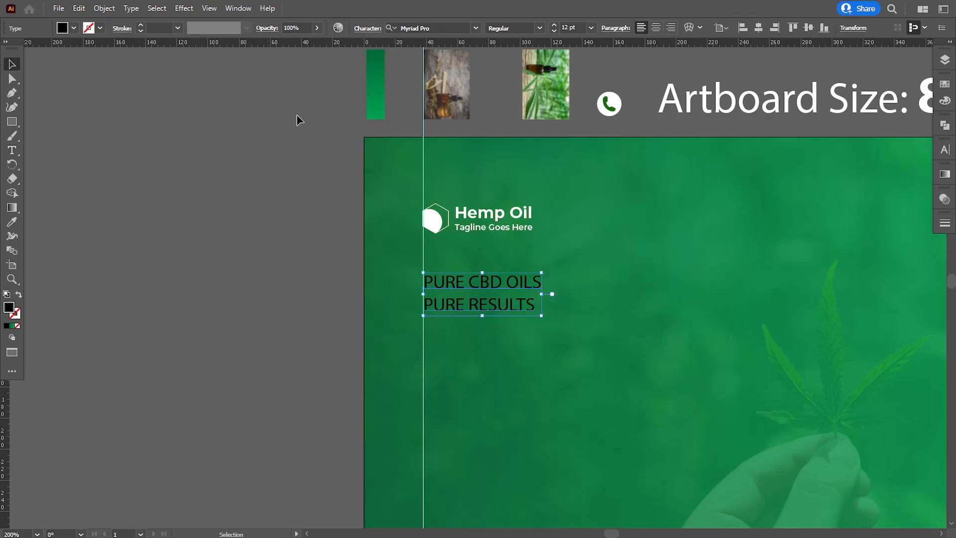
- Set the font of the two-line headline to Montserrat Black
left_click(428, 27)
type("mon")
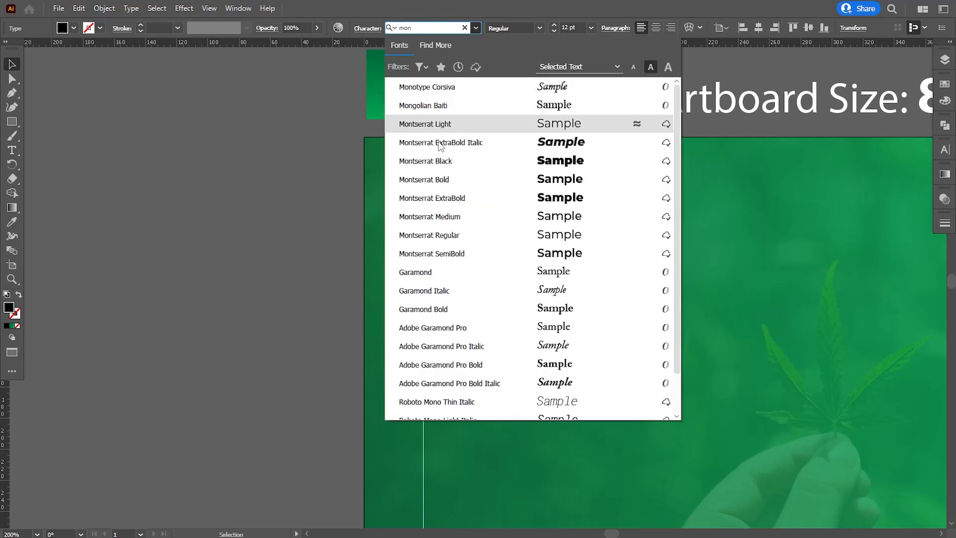
left_click(439, 160)
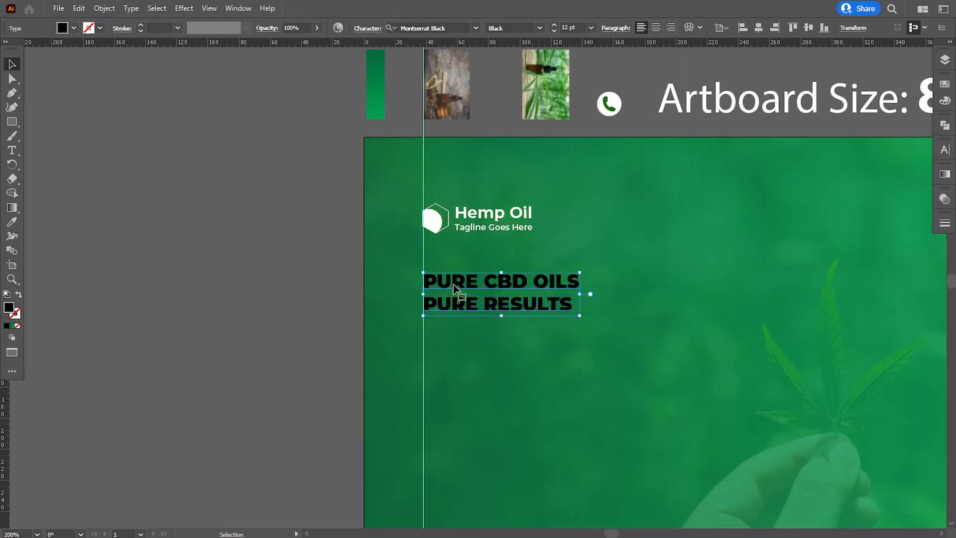
- Change only the "PURE CBD OILS" line to Montserrat SemiBold
key("t")
left_click_drag(425, 280, 634, 279)
left_click(452, 28)
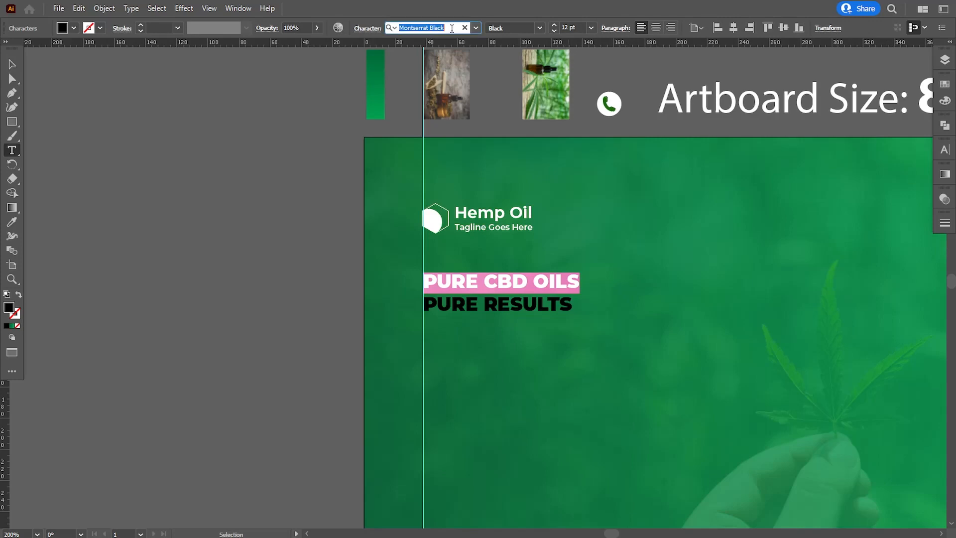
type("mon")
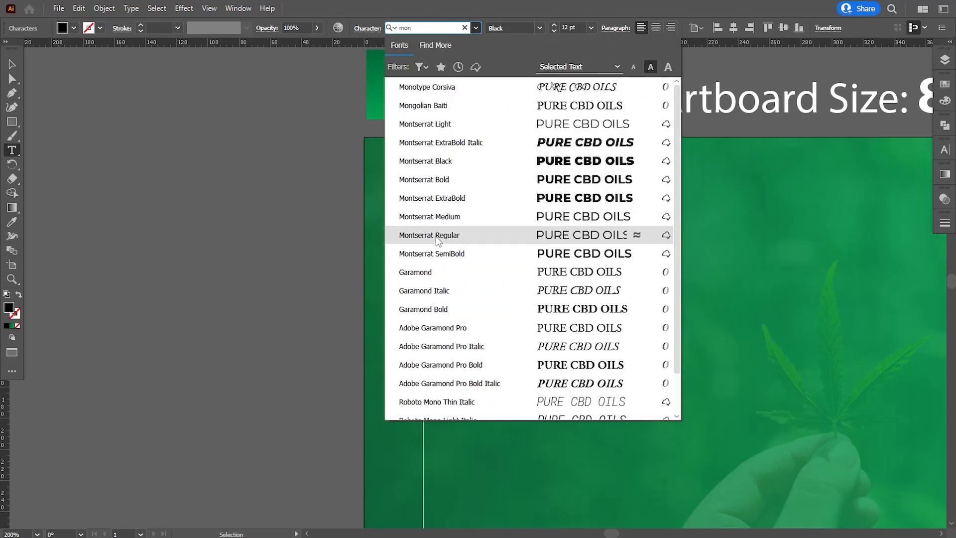
left_click(441, 252)
left_click(448, 285)
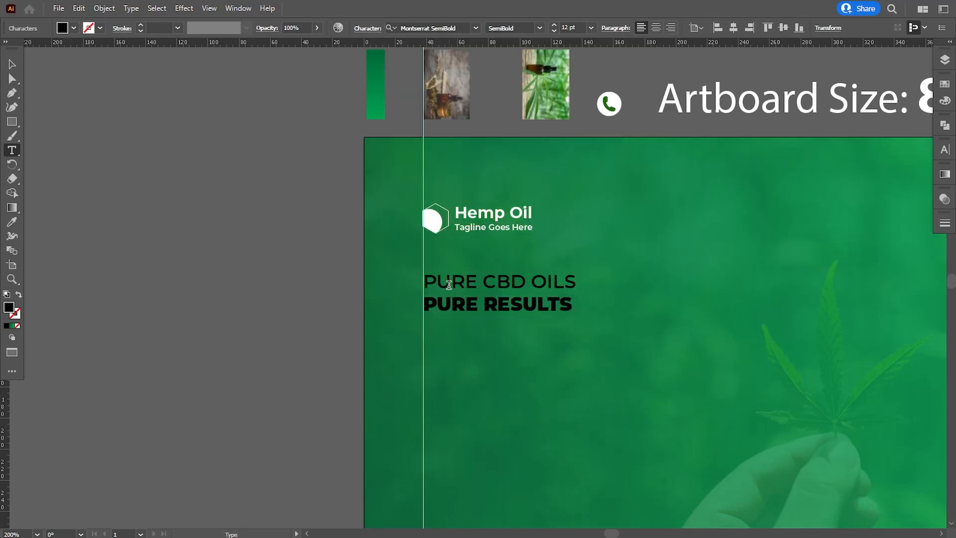
- Increase the font size of the "PURE RESULTS" line to 39 pt
left_click_drag(427, 303, 573, 305)
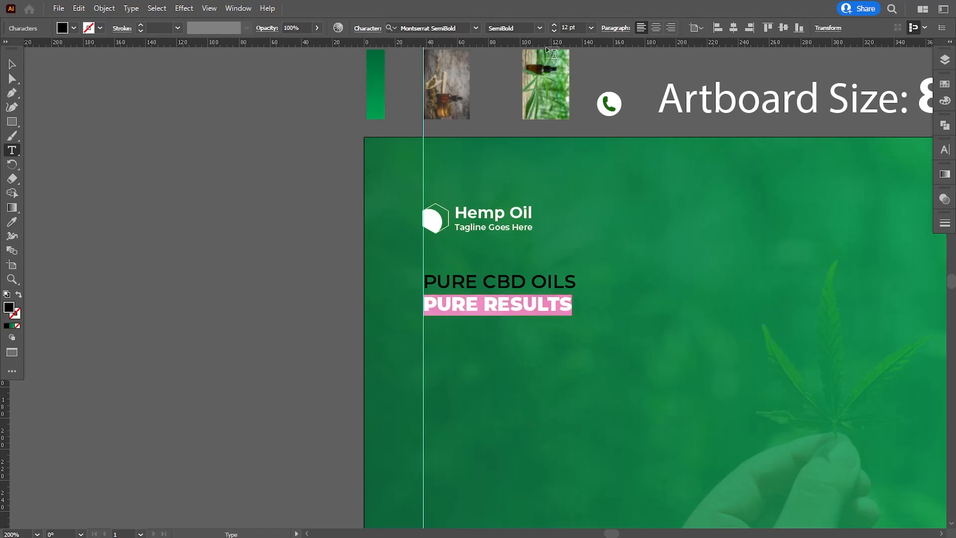
left_click(565, 27)
key("Up")
key("Up")
key("Up")
key("Up")
key("Up")
key("Up")
key("Up")
key("Up")
key("Up")
key("Up")
key("Up")
key("Up")
key("Up")
key("Up")
key("Up")
key("Up")
key("Up")
key("Up")
key("Up")
key("Up")
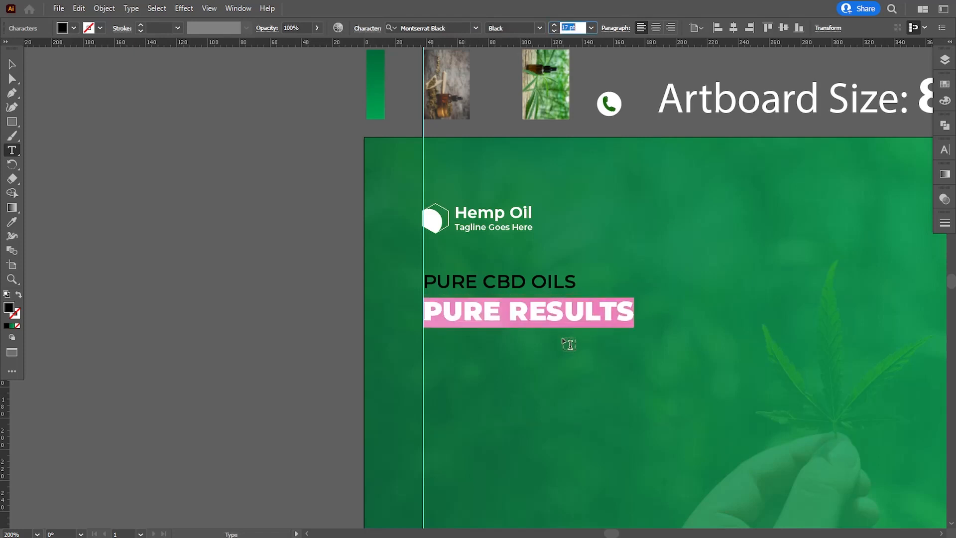
key("Down")
key("Down")
key("Down")
key("Down")
key("Down")
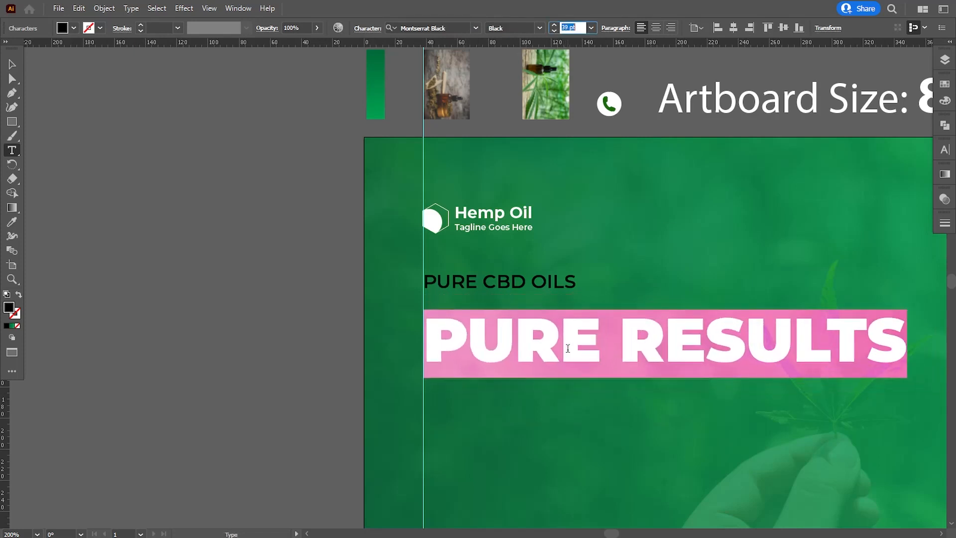
left_click(10, 68)
- Increase the font size of the "PURE CBD OILS" line to 23 pt
left_click_drag(524, 345, 362, 325)
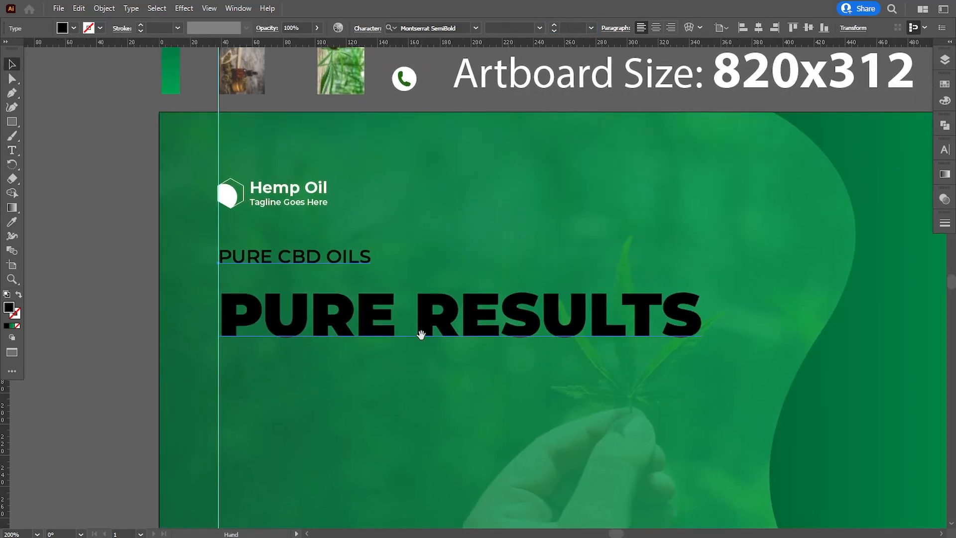
left_click(12, 149)
left_click_drag(222, 263, 436, 298)
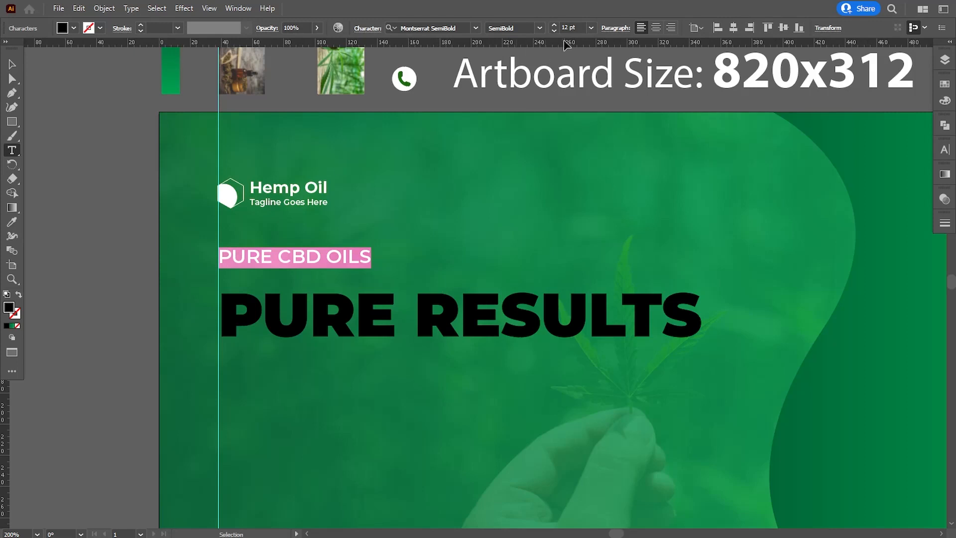
left_click(568, 27)
key("Up")
key("Up")
key("Up")
key("Up")
key("Up")
key("Up")
key("Up")
key("Up")
key("Up")
key("Up")
key("Up")
key("Up")
key("Up")
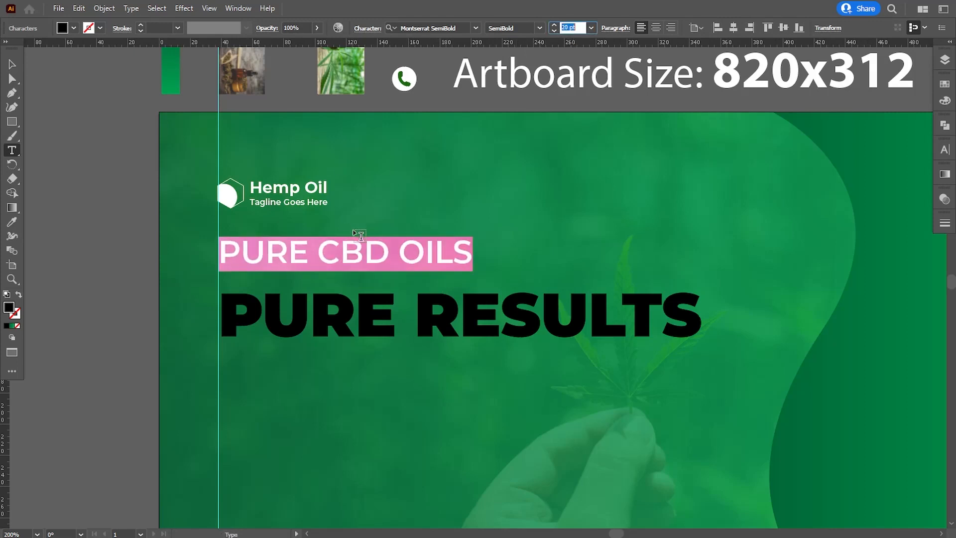
key("Down")
key("Down")
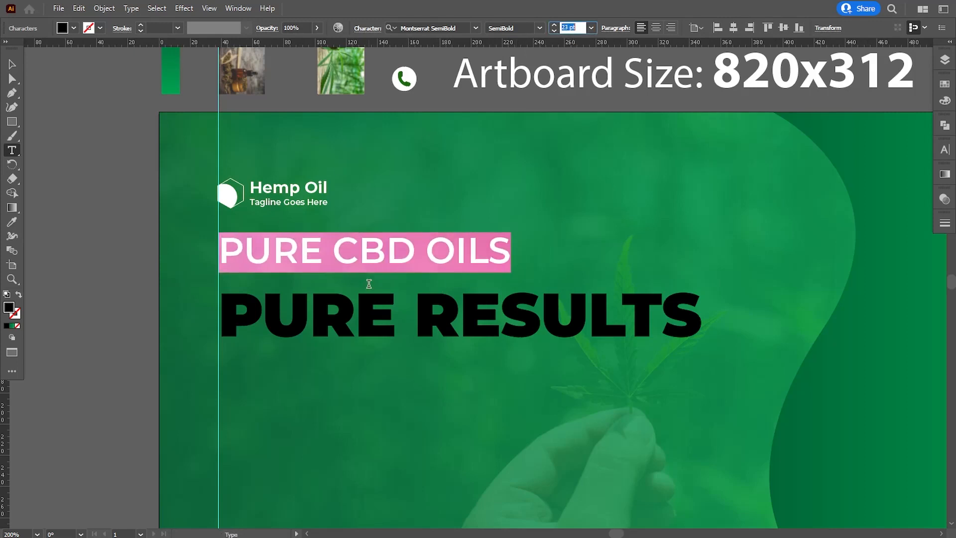
- Set the line spacing of the two-line headline to 36 pt
left_click(309, 262)
left_click_drag(223, 253, 700, 328)
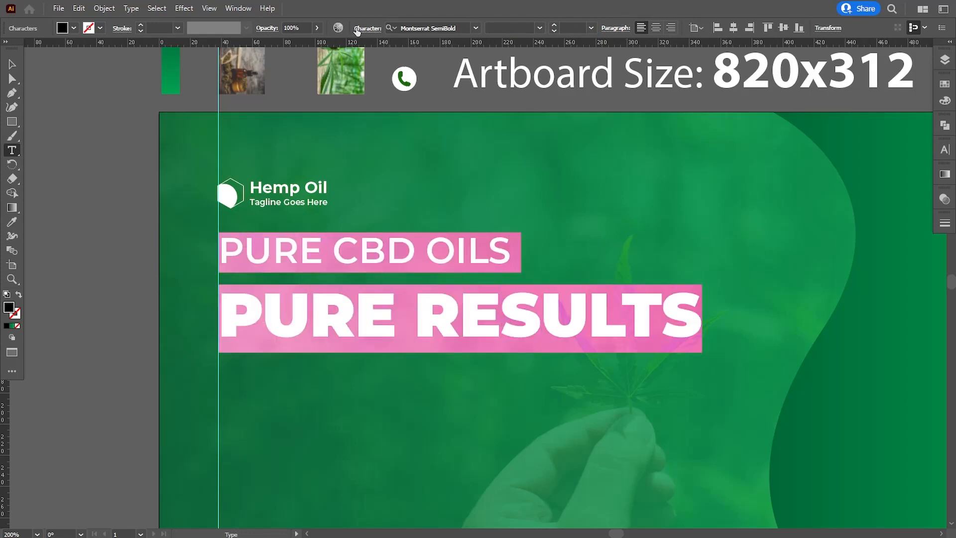
left_click(335, 87)
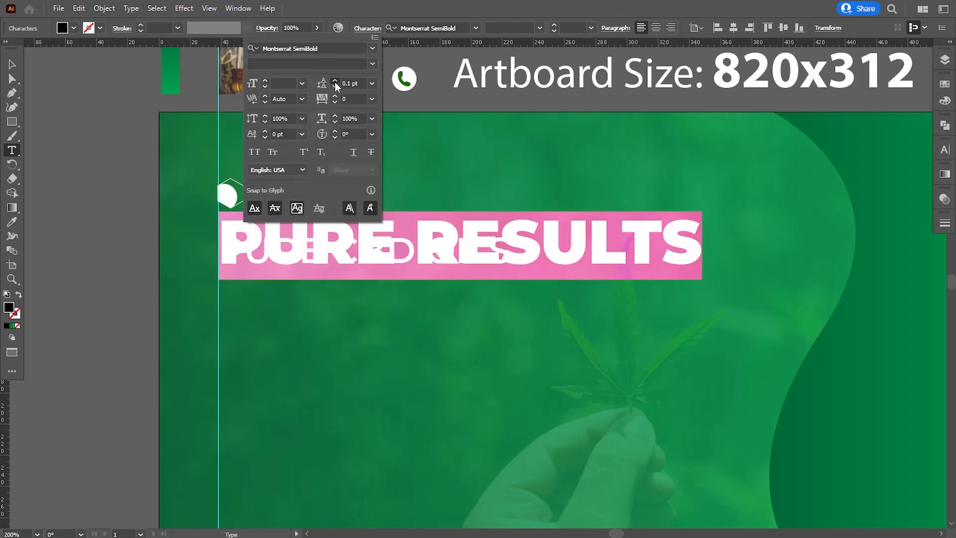
left_click(335, 81)
left_click_drag(334, 82, 335, 82)
left_click(333, 88)
left_click(333, 88)
left_click(333, 88)
left_click(333, 88)
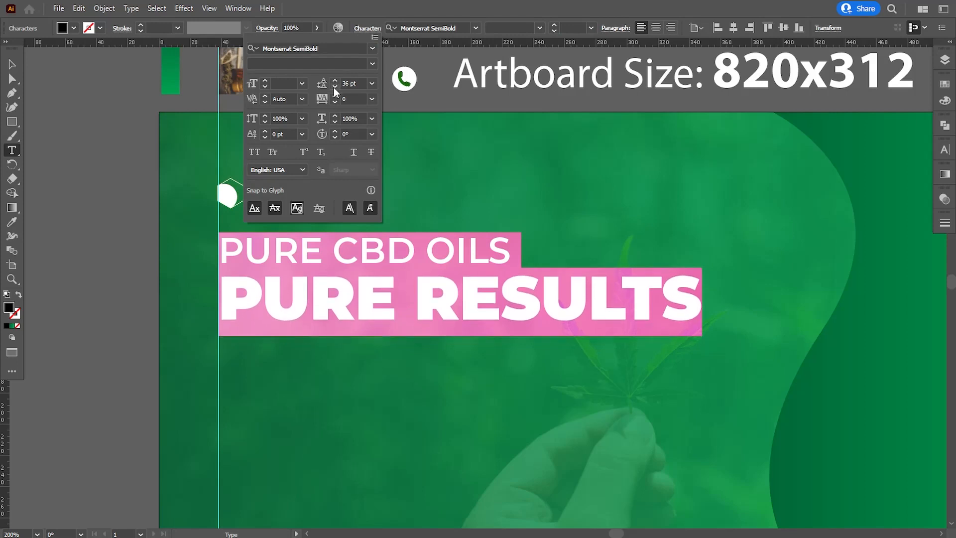
left_click(140, 212)
left_click(217, 272)
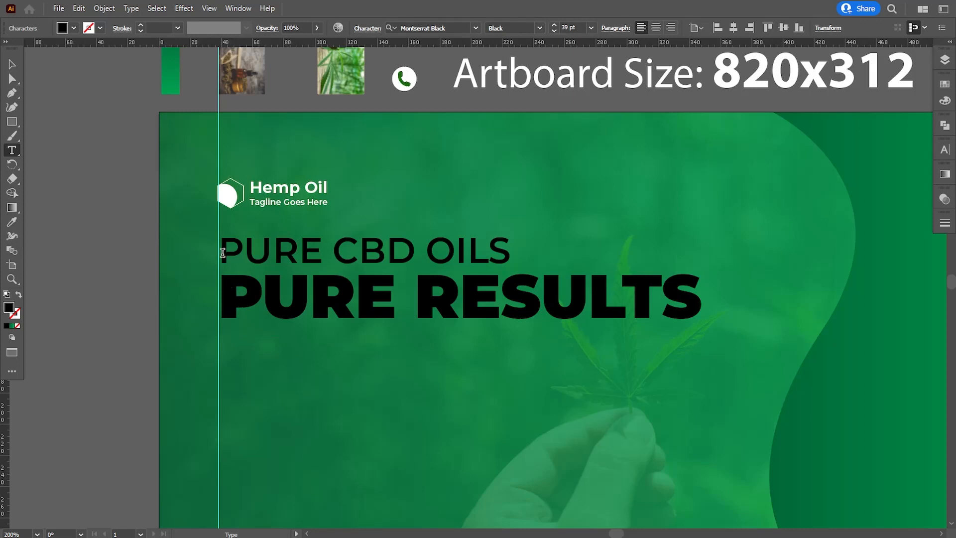
- Fill both headline lines with white (ffffff)
left_click_drag(223, 252, 701, 306)
double_click(8, 307)
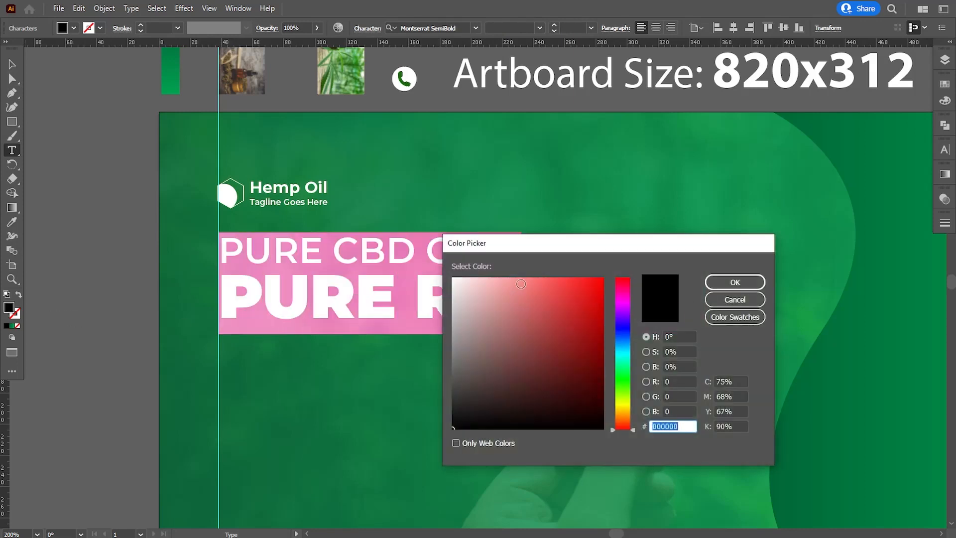
type("ffffff")
left_click(734, 282)
key("Escape")
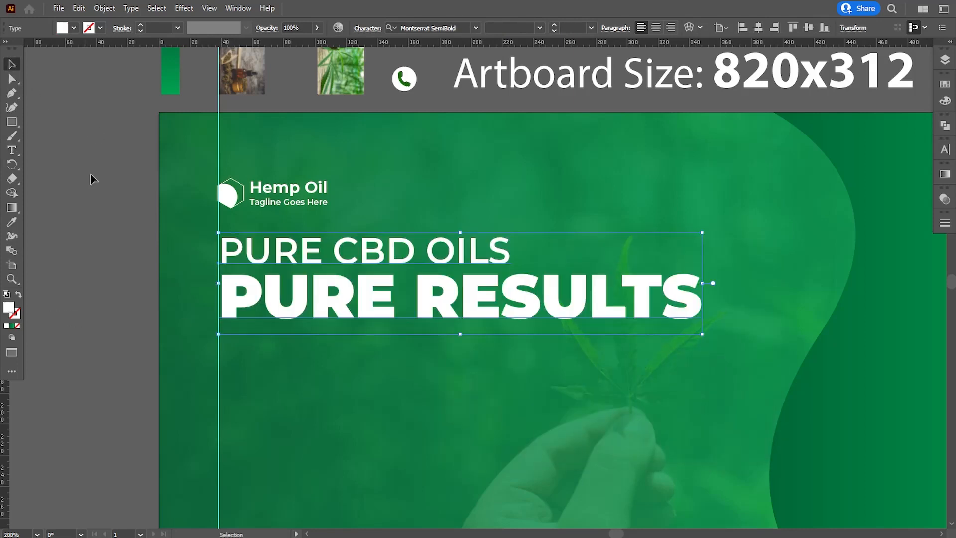
left_click(91, 179)
- Enlarge the Hemp Oil logo group slightly, keeping its upper corner on the vertical guide
left_click(308, 202)
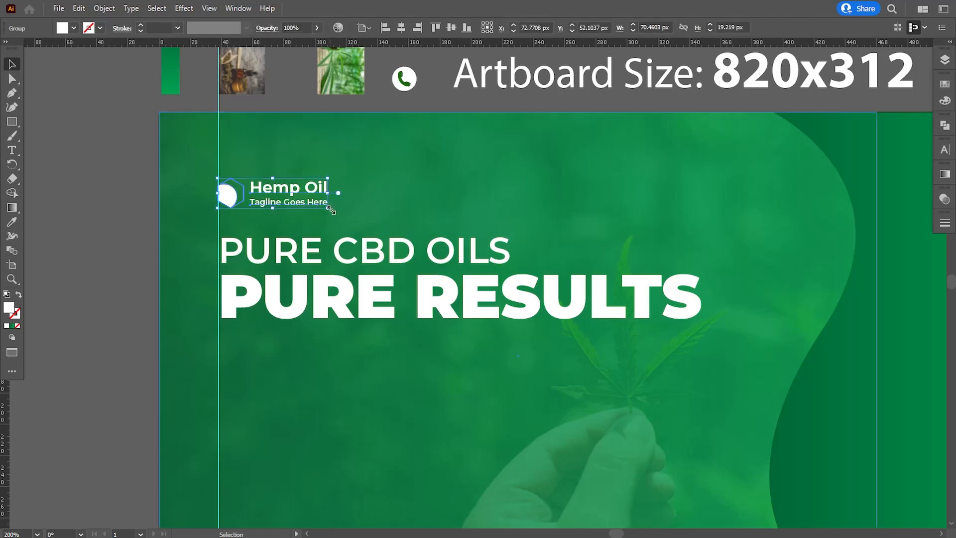
mouse_move(329, 210)
left_mouse_down()
mouse_move(343, 212)
mouse_move(335, 211)
left_mouse_up()
left_click(98, 269)
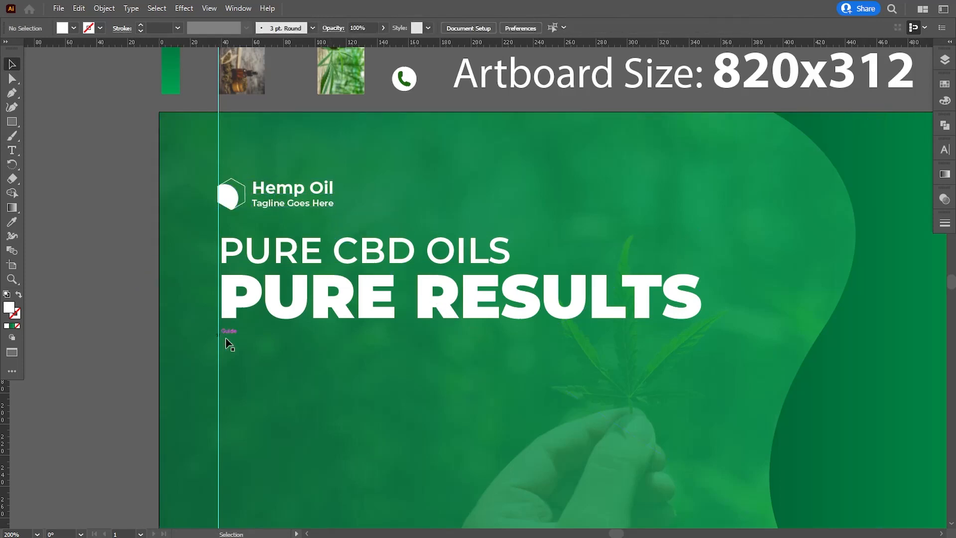
- Add an 8 pt text line below the headline at the guide reading "Lorem ipsum dolor sit amet, consectetture adipiscing elit, sed diam nonummy"
scroll(229, 344, "down", 4)
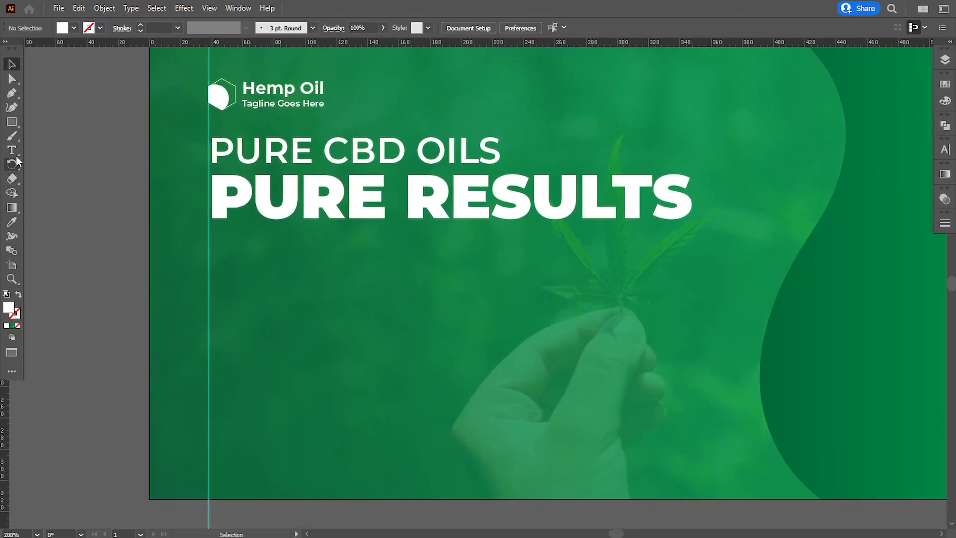
left_click(12, 150)
left_click(211, 255)
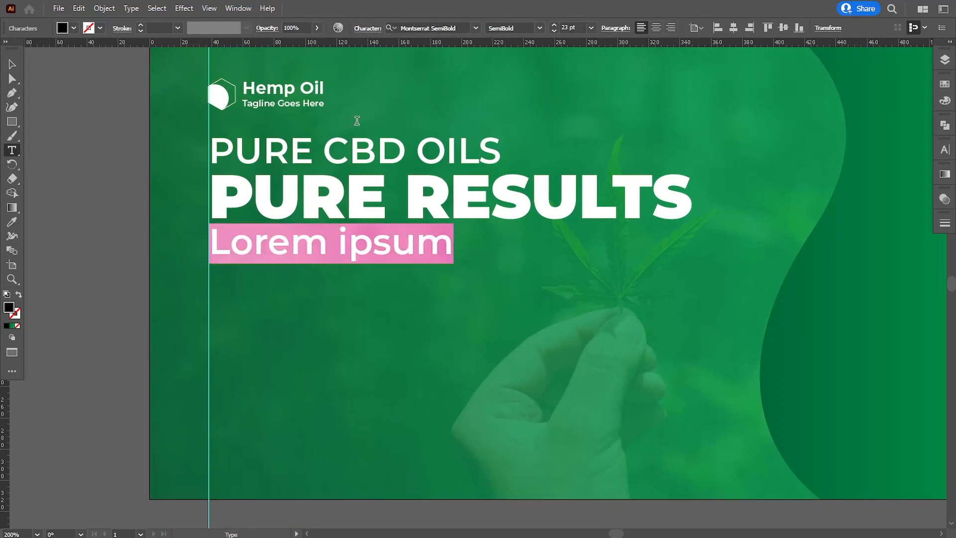
left_click(554, 32)
left_click(554, 31)
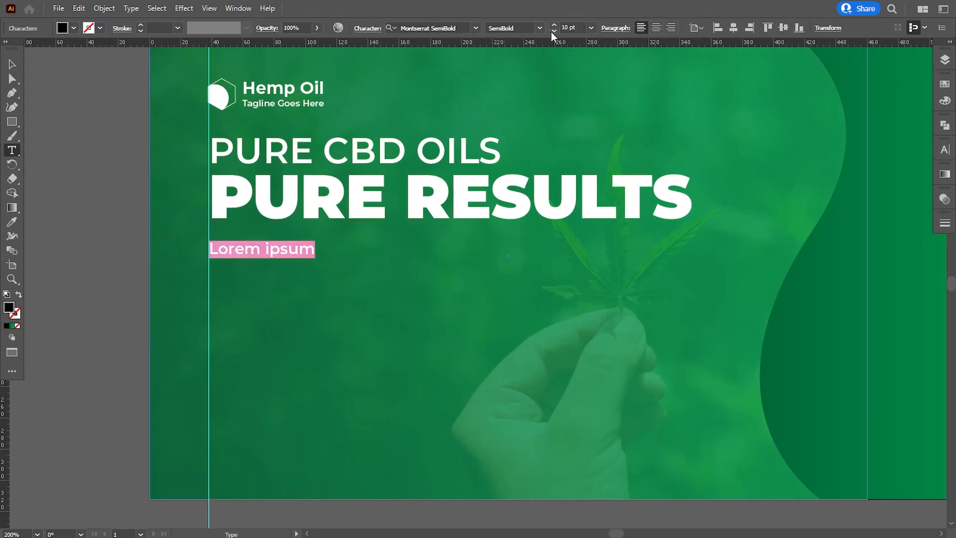
left_click(554, 32)
type("L")
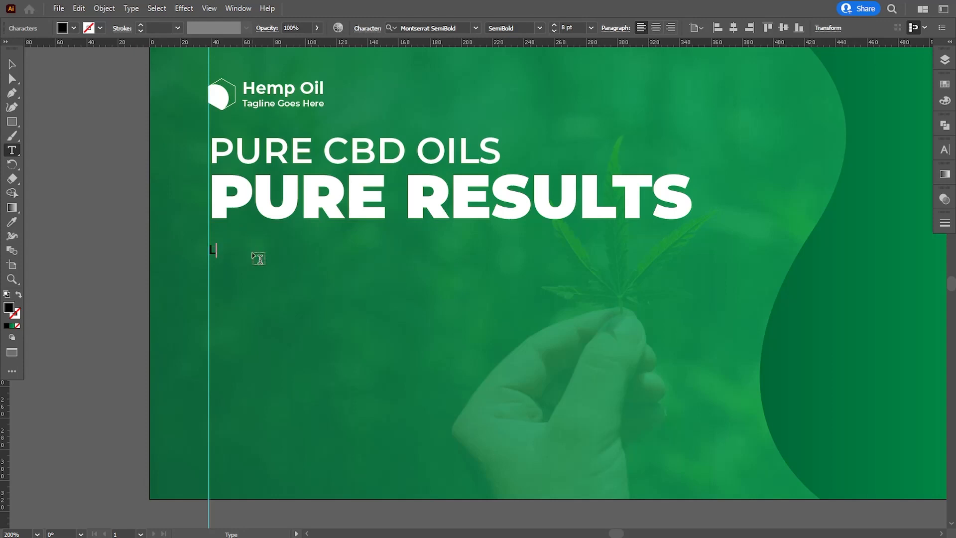
type("orem ip")
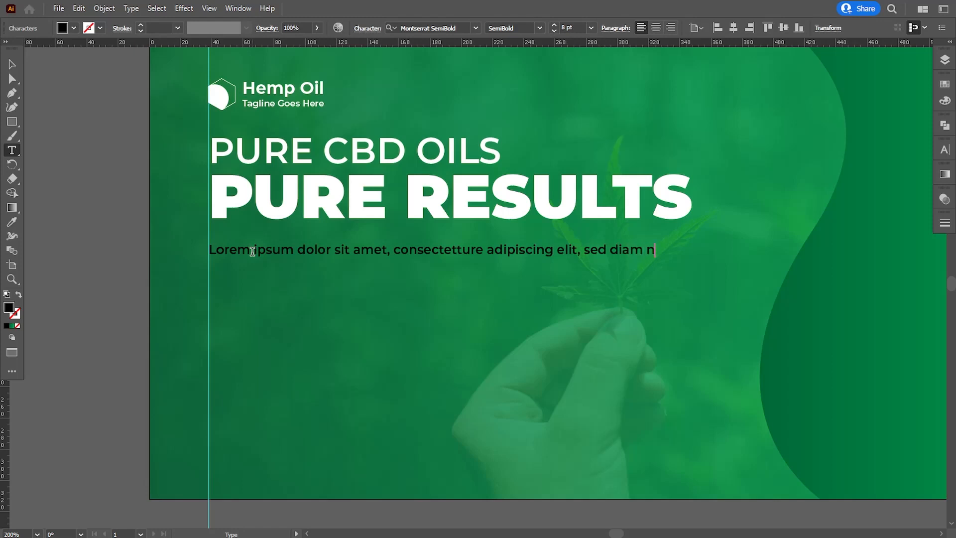
type("mmy")
key("Escape")
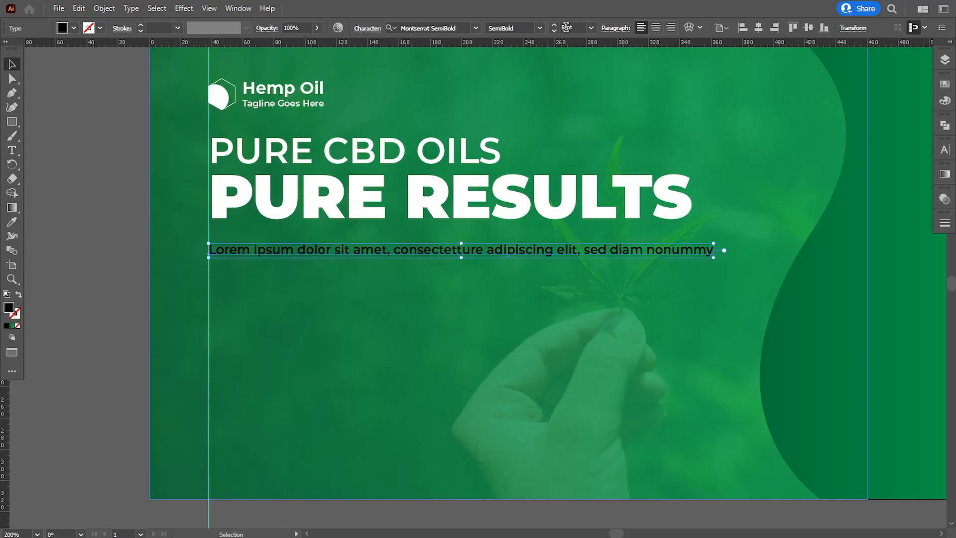
- Set the body text line to Montserrat Medium at 10 pt
left_click(567, 27)
type("10")
key("Return")
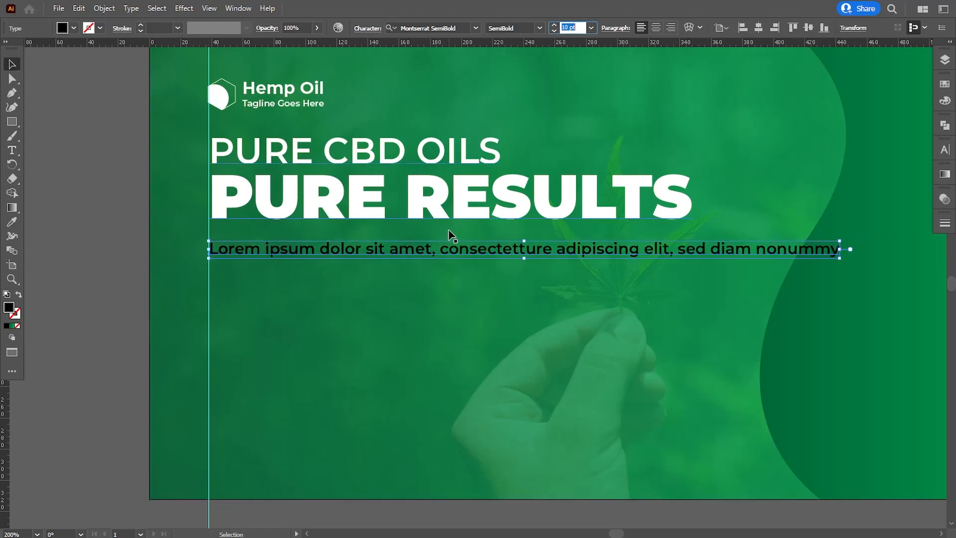
left_click(554, 31)
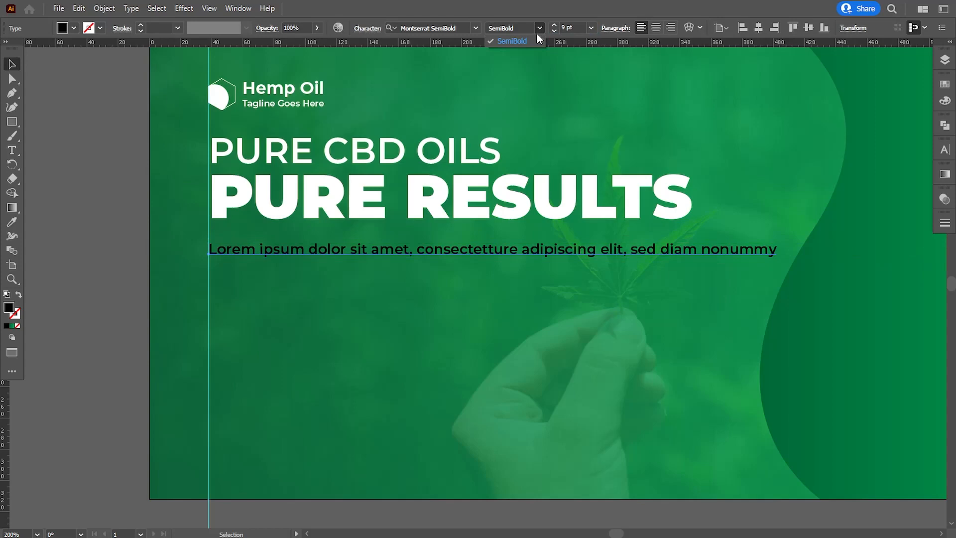
left_click(458, 28)
type("mon")
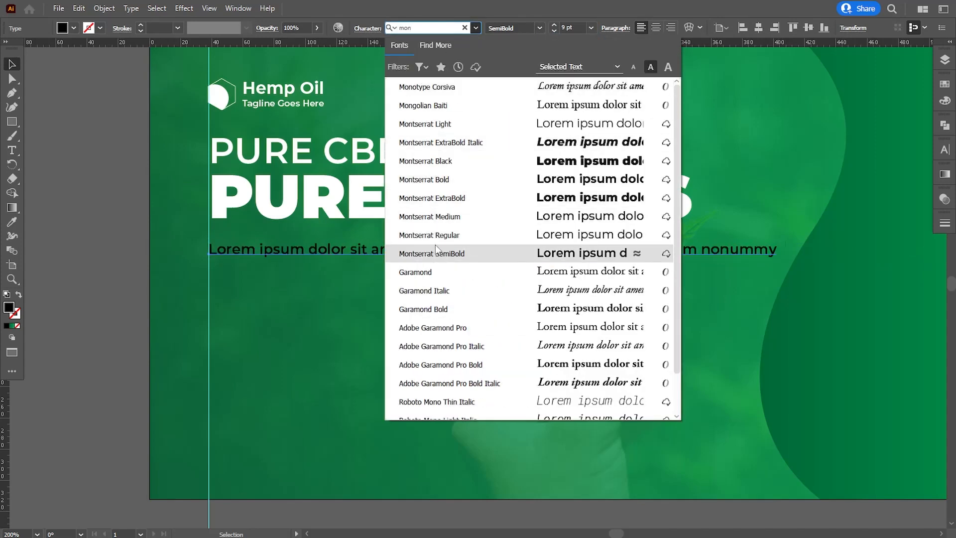
left_click(433, 217)
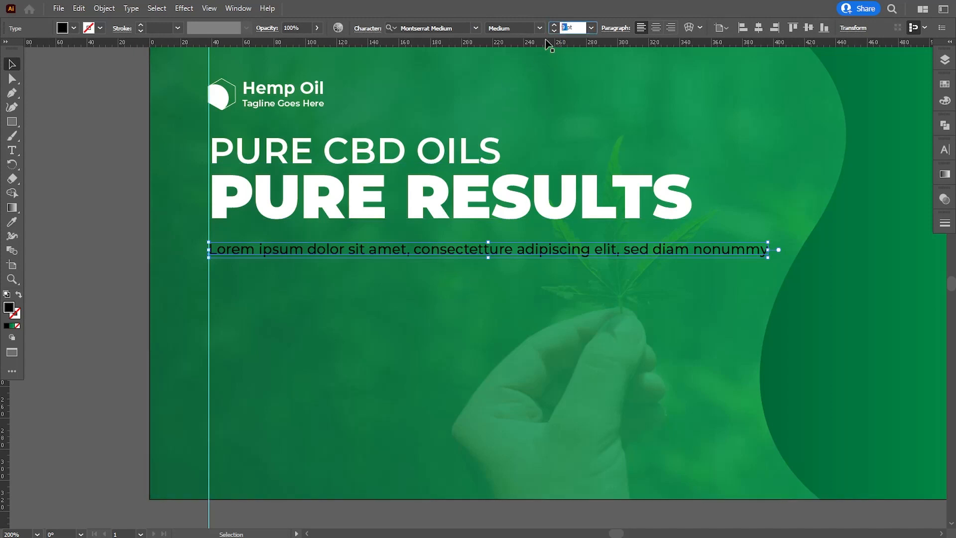
key("Up")
key("Up")
key("Up")
key("Down")
key("Down")
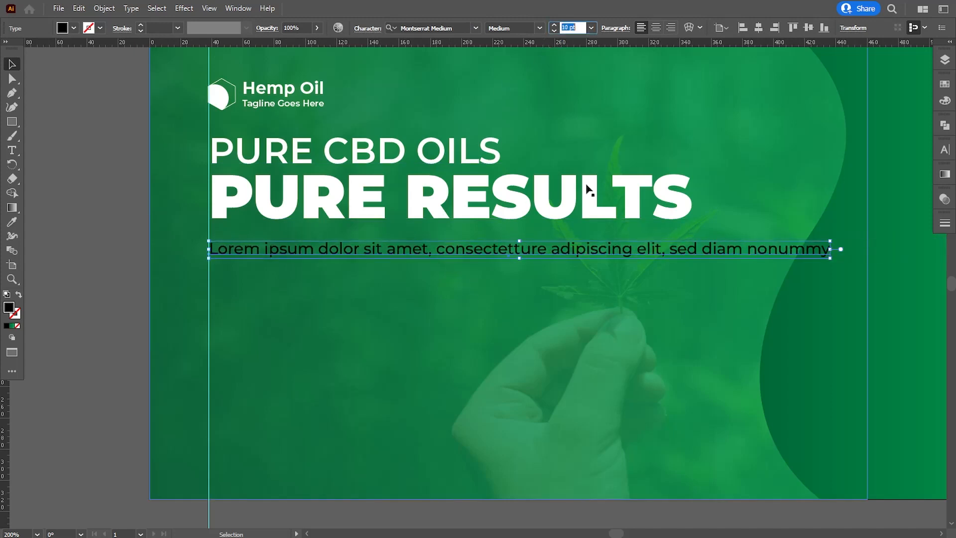
- Break the body text before "sed diam nonummy" and set its line spacing to 12 pt
double_click(672, 249)
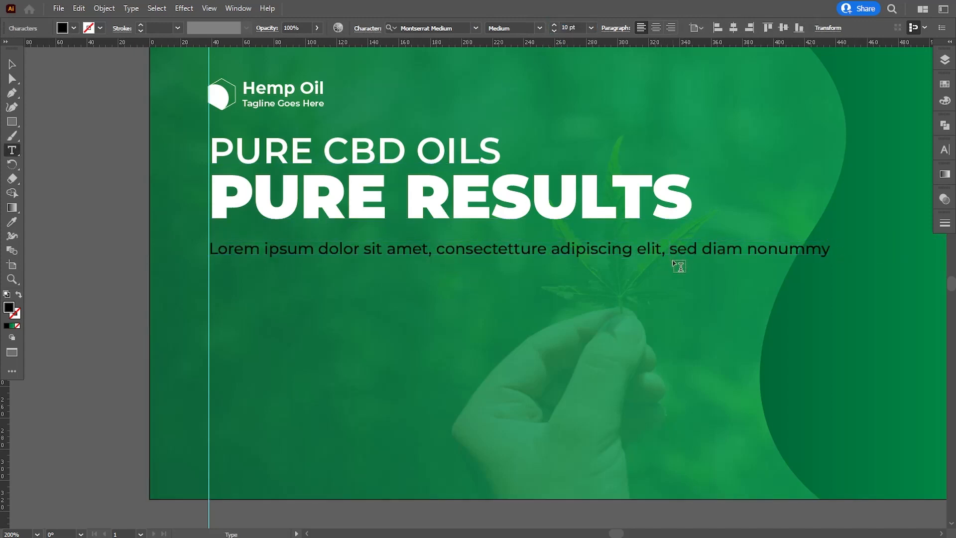
key("Return")
left_click_drag(227, 249, 333, 306)
key("ctrl+a")
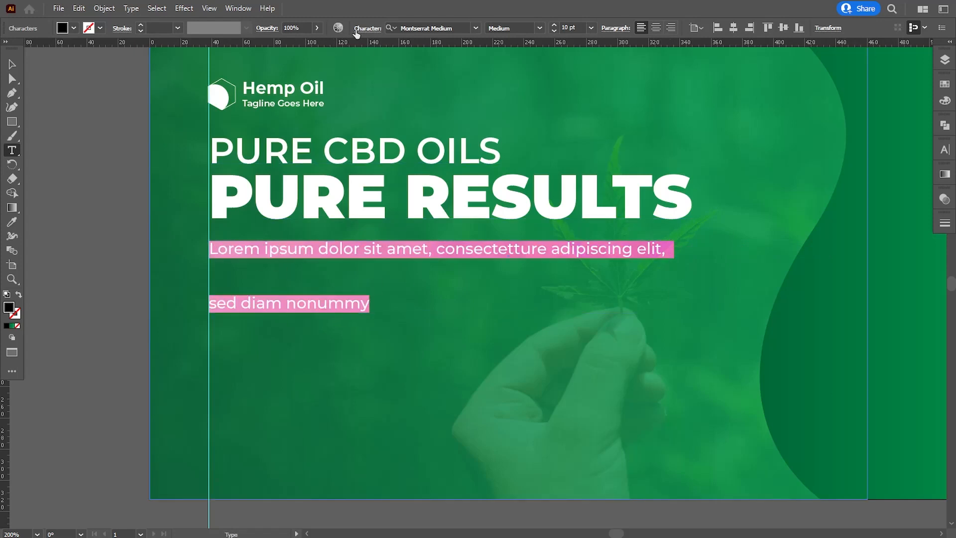
left_click(367, 28)
left_click(336, 87)
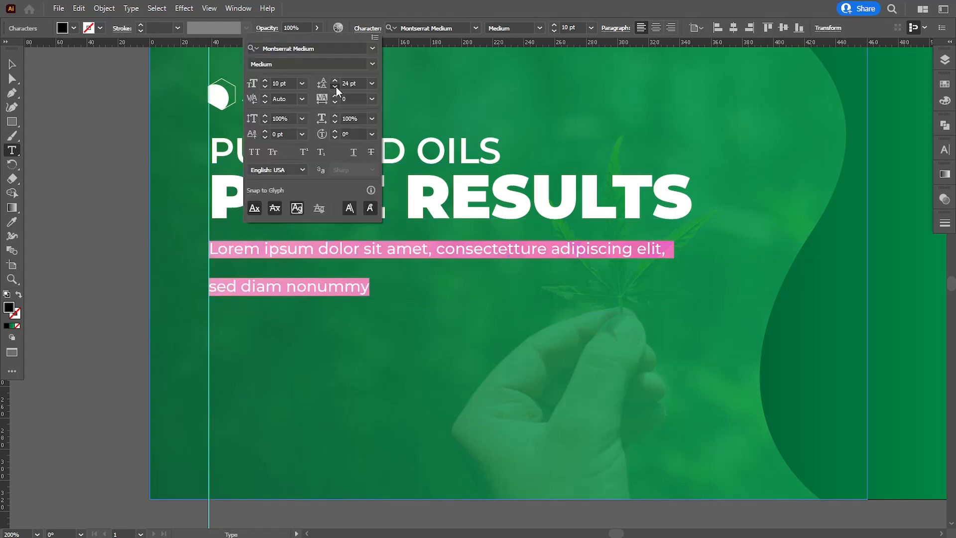
left_click(335, 87)
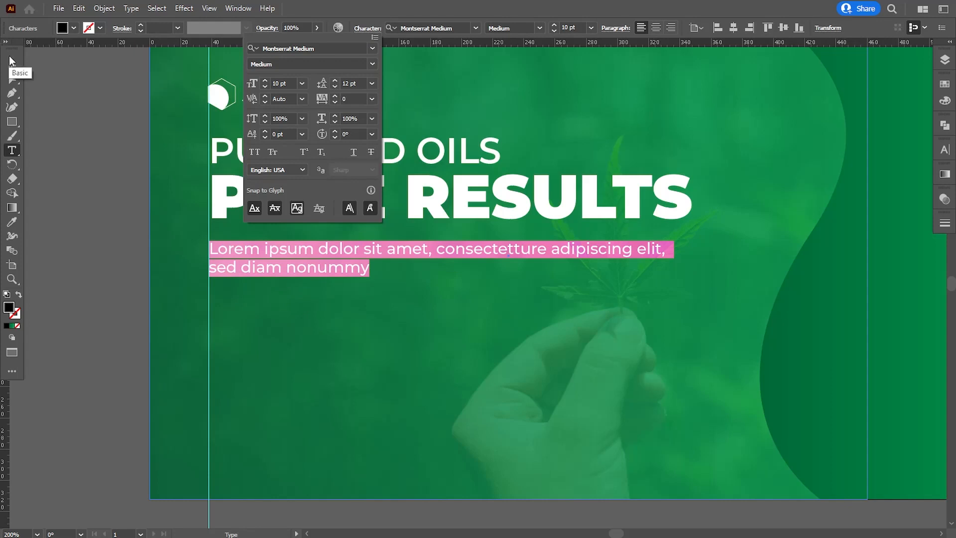
- Fill the body text with white (ffffff) and end it with a period
double_click(8, 307)
type("ffffff")
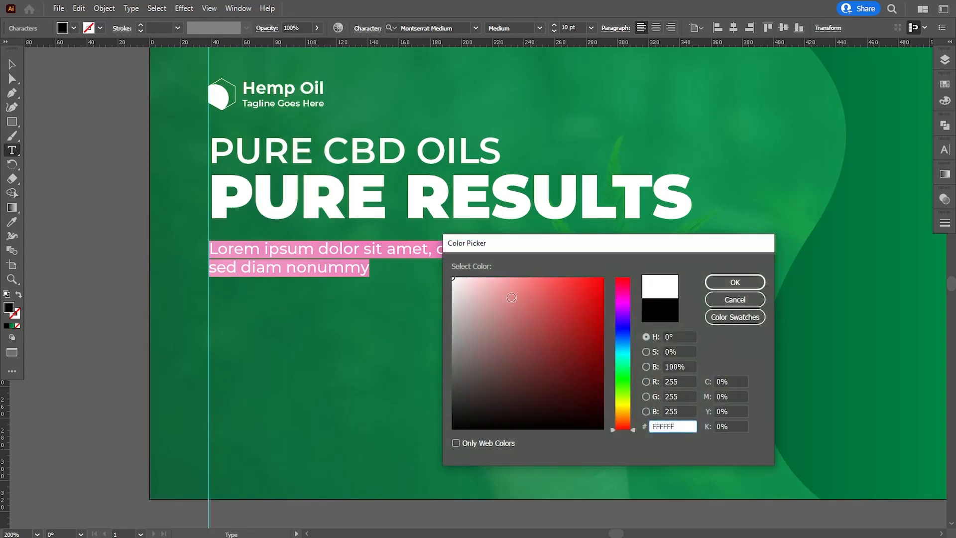
left_click(710, 283)
left_click(380, 304)
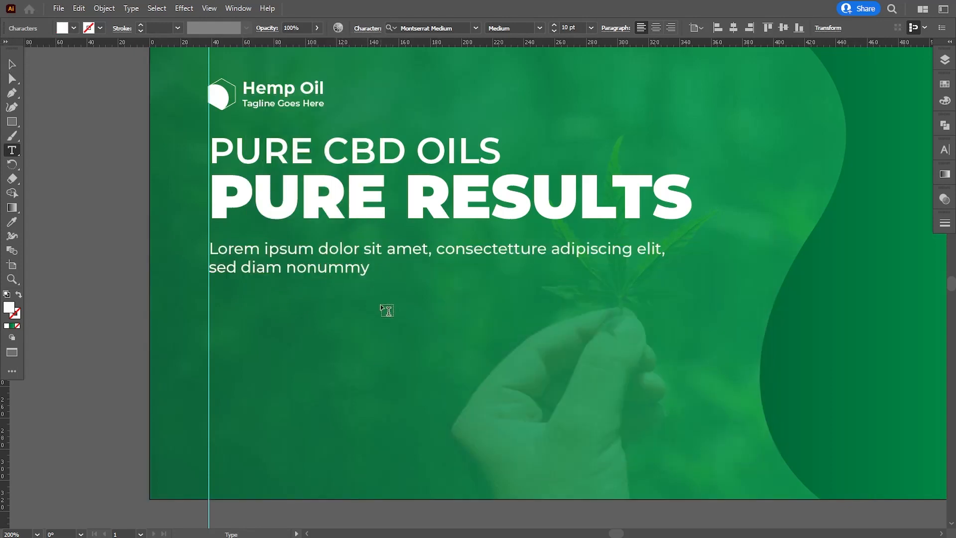
left_click(12, 64)
left_click(77, 198)
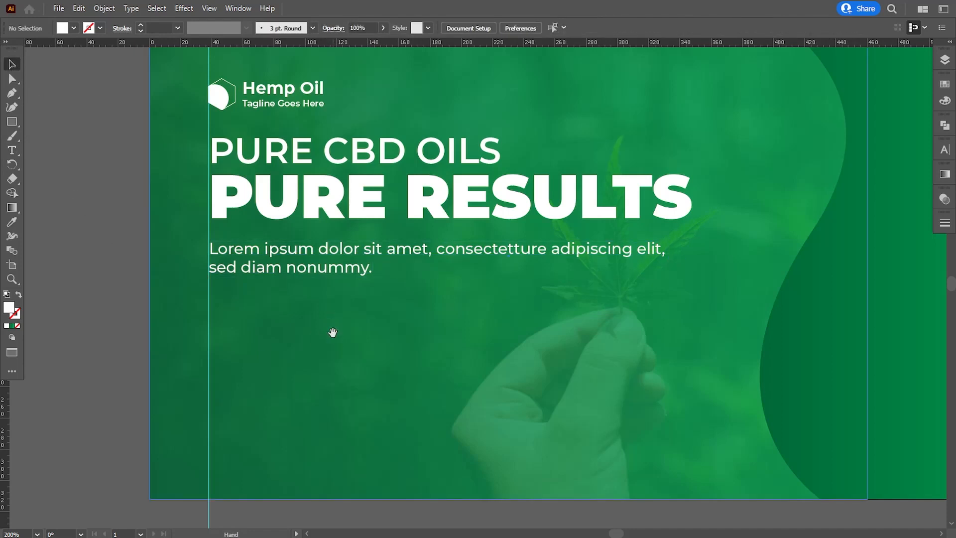
- Draw a white rectangle about 104 x 25 px below the body text and place a copy beside it, widened to about 192 px
left_click_drag(332, 332, 331, 295)
left_click(12, 122)
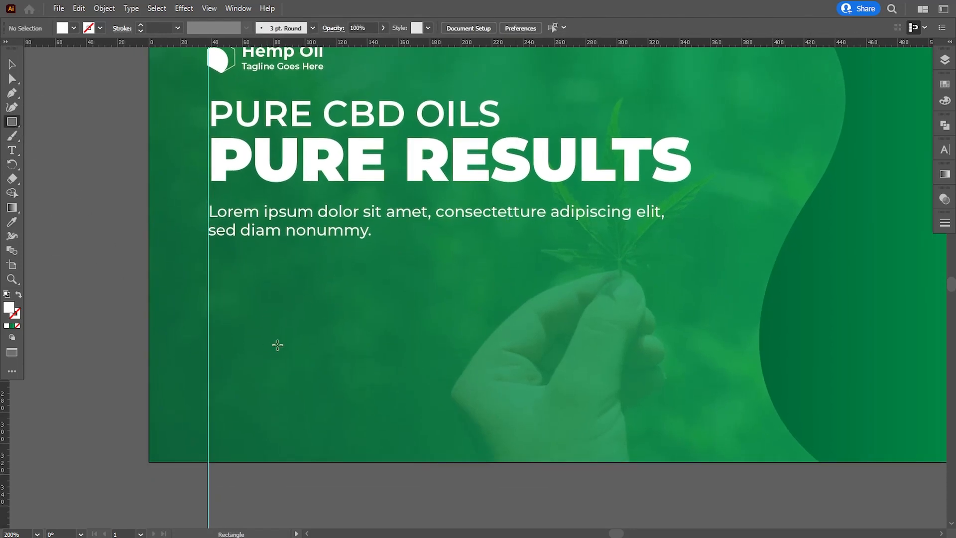
left_click_drag(208, 270, 373, 289)
key("v")
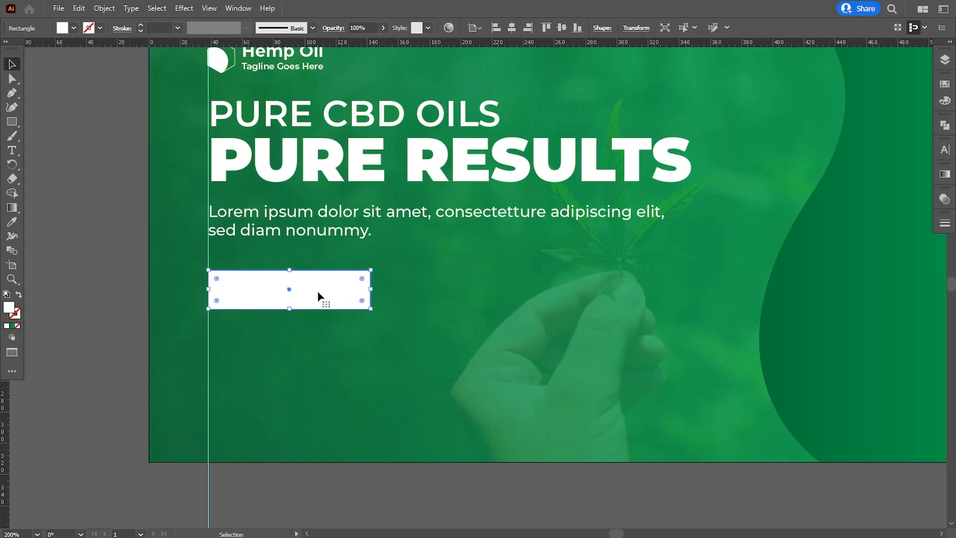
left_click_drag(298, 297, 471, 301)
left_click_drag(539, 289, 679, 291)
- Slant the outer edge of the shorter rectangle by moving its lower guide-side corner inward to X 48 px
left_click(12, 80)
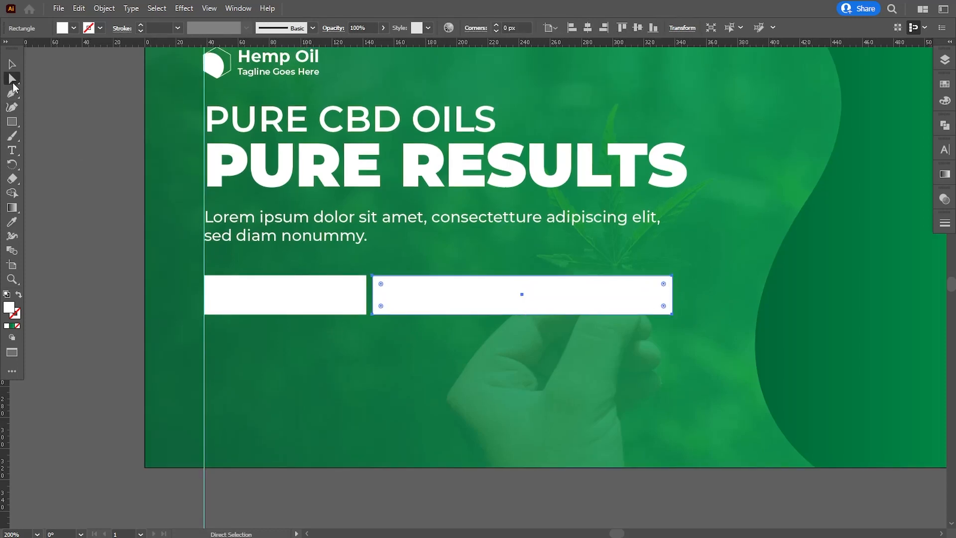
left_click(211, 314)
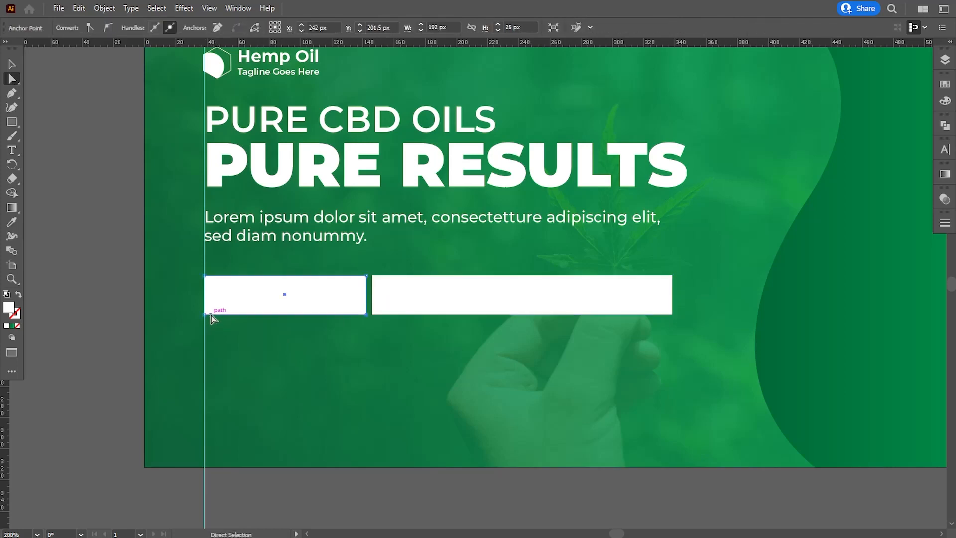
left_click(205, 315)
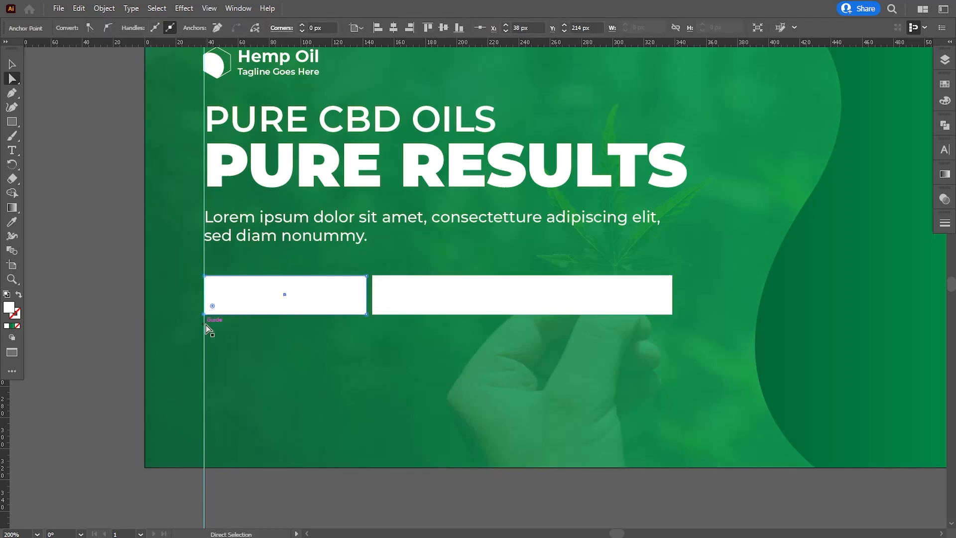
key("Right")
key("Right")
key("Right")
key("Right")
key("Right")
key("Right")
key("Right")
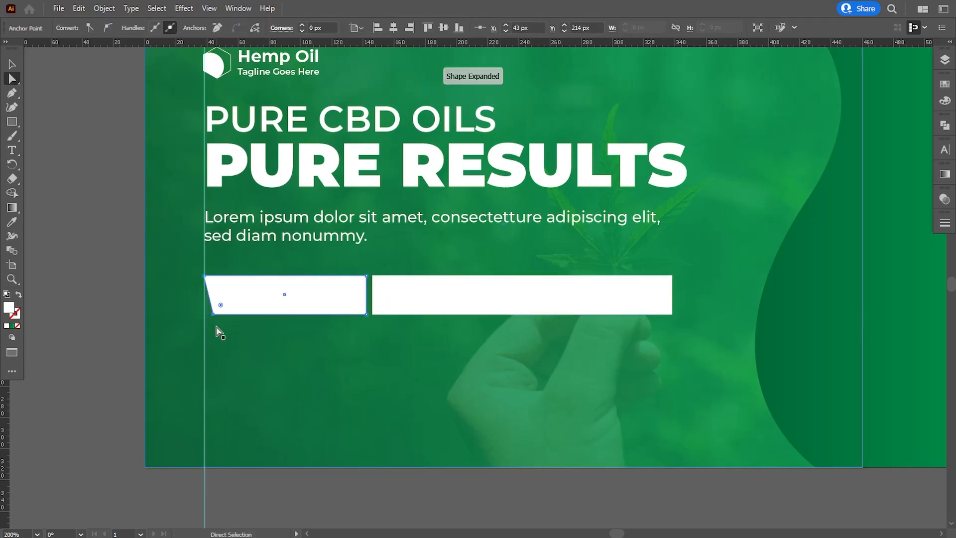
key("Right")
key("Right")
key("Right")
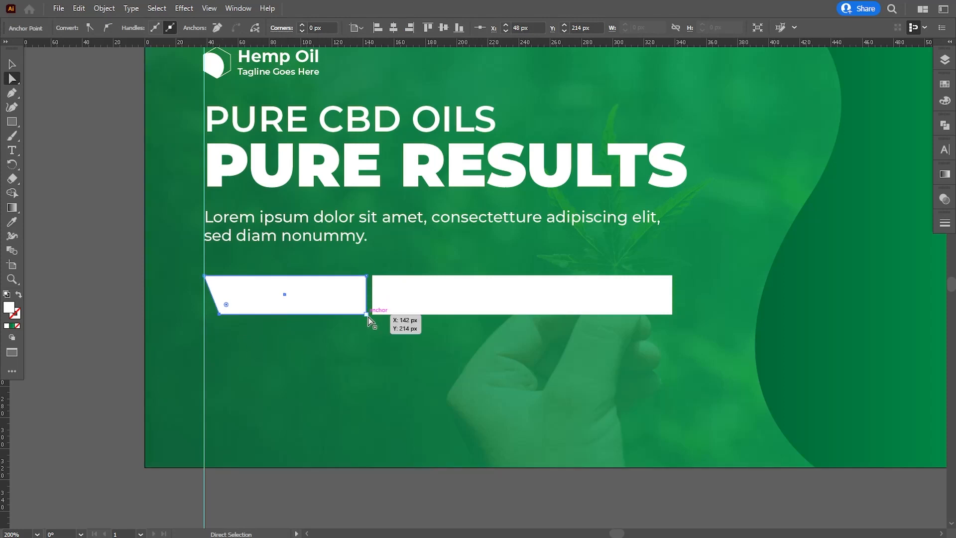
- Slant the facing edges of the two white bars by shifting their adjacent lower corners right, parallel to the shorter bar's outer edge
left_click(374, 323)
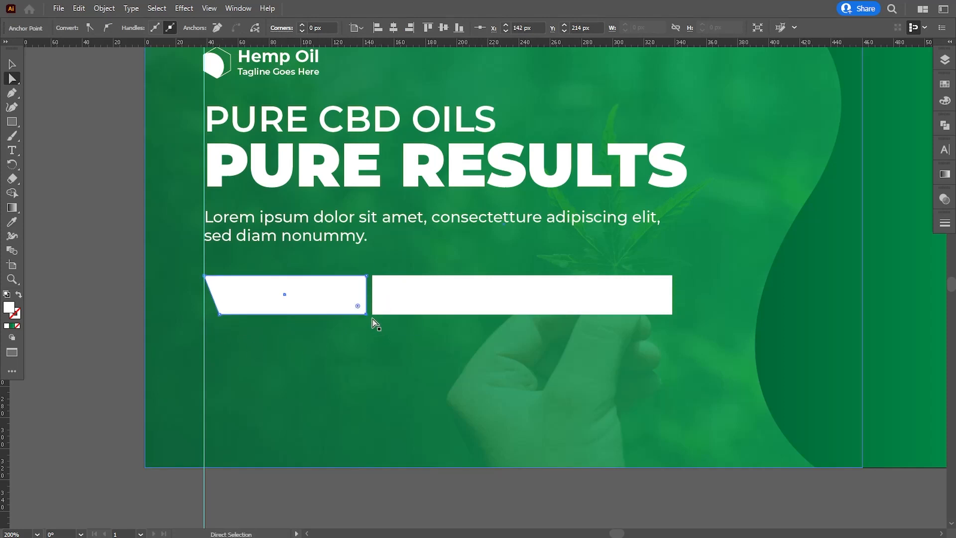
left_click(374, 315, "shift")
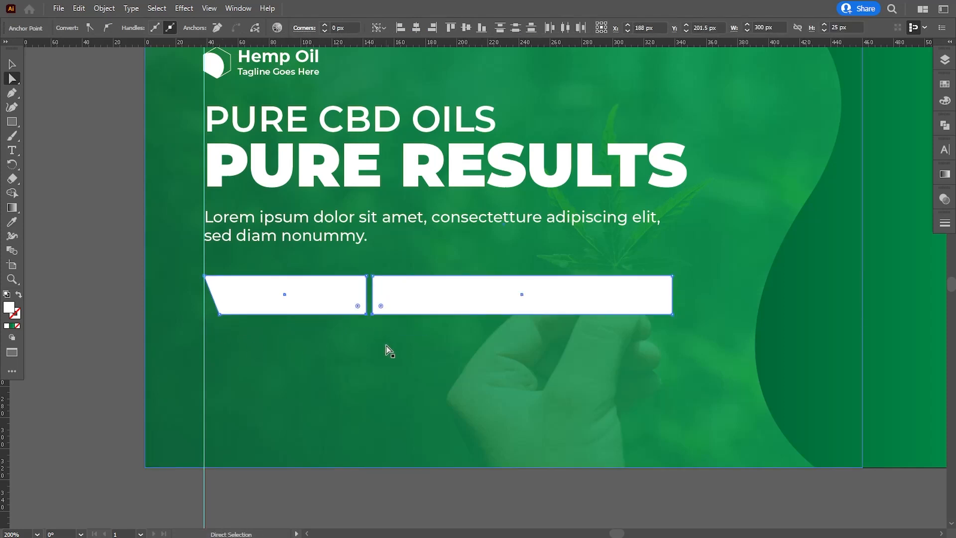
key("Right")
key("Right")
key("Right")
key("Right")
key("Right")
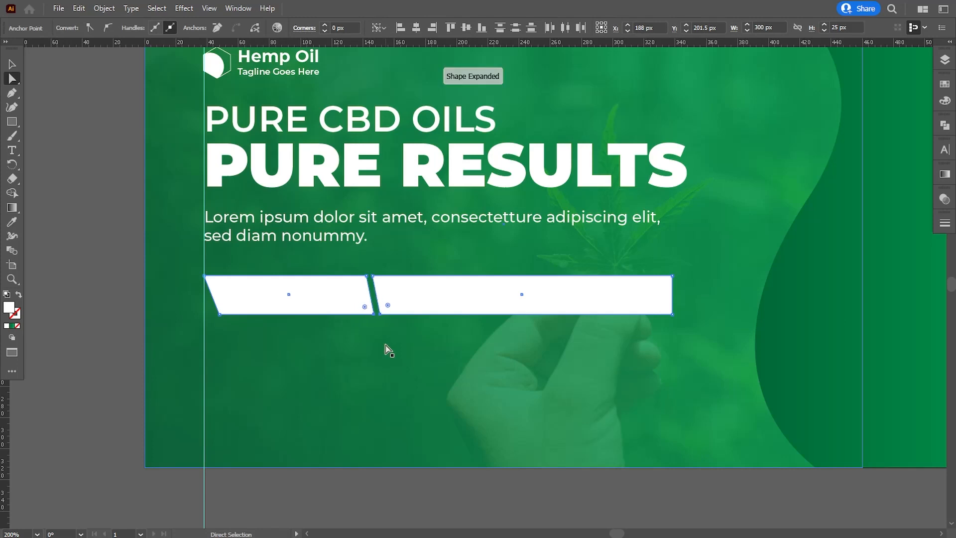
key("Right")
key("Right")
key("Right")
key("Right")
key("Right")
key("Right")
key("Right")
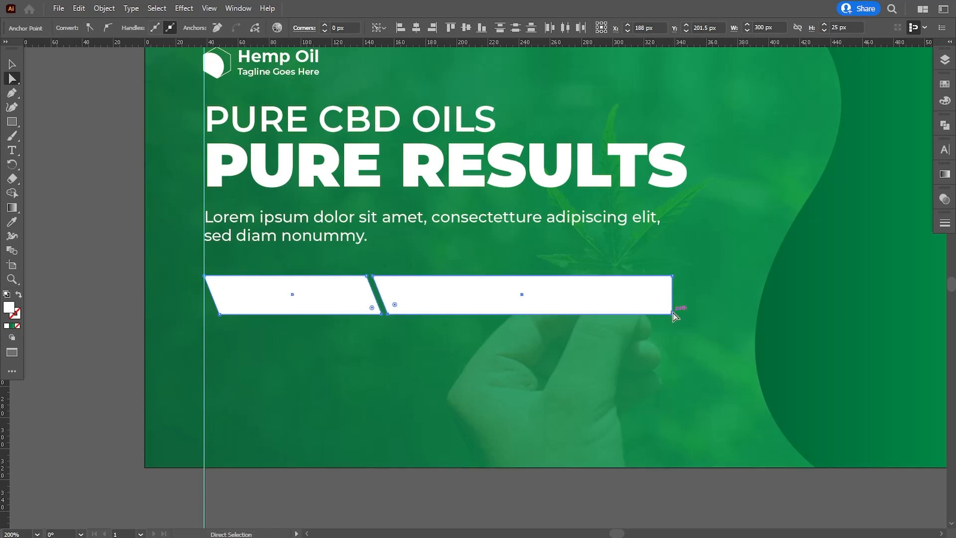
- Slant the outer end of the longer bar by moving its lower far corner outward to X 348 px
left_click(672, 313)
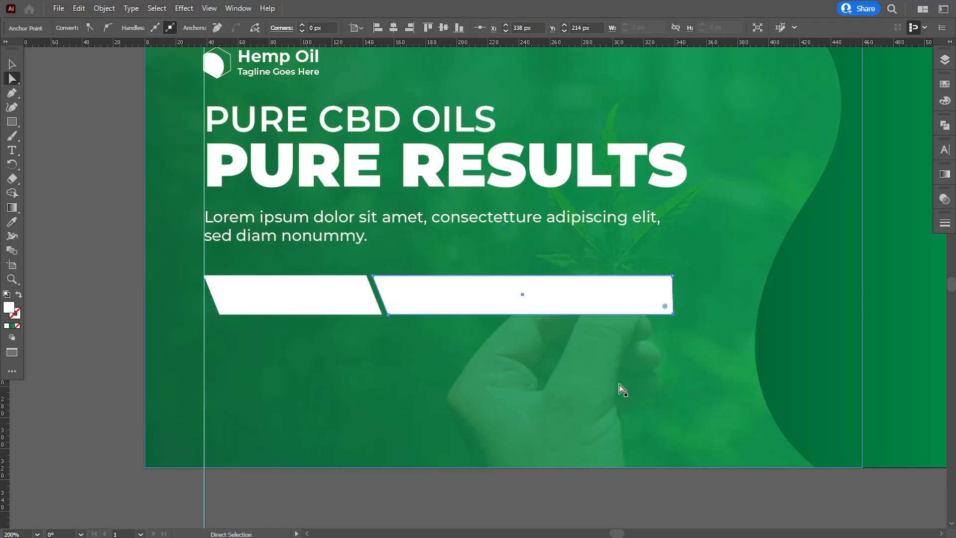
key("Right")
key("Right")
key("Right")
key("Right")
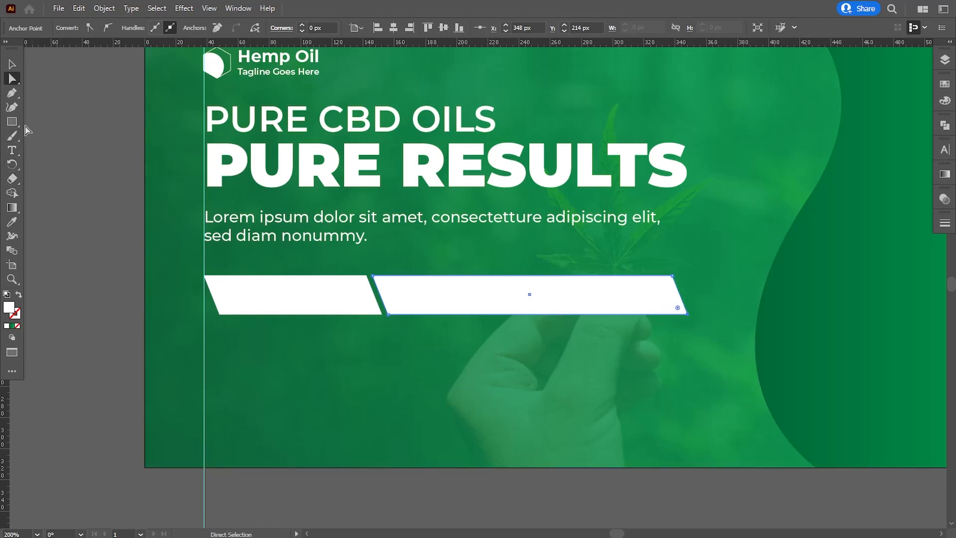
- Add the text "Shop Now" and place it inside the shorter white bar
left_click(12, 150)
left_click(273, 369)
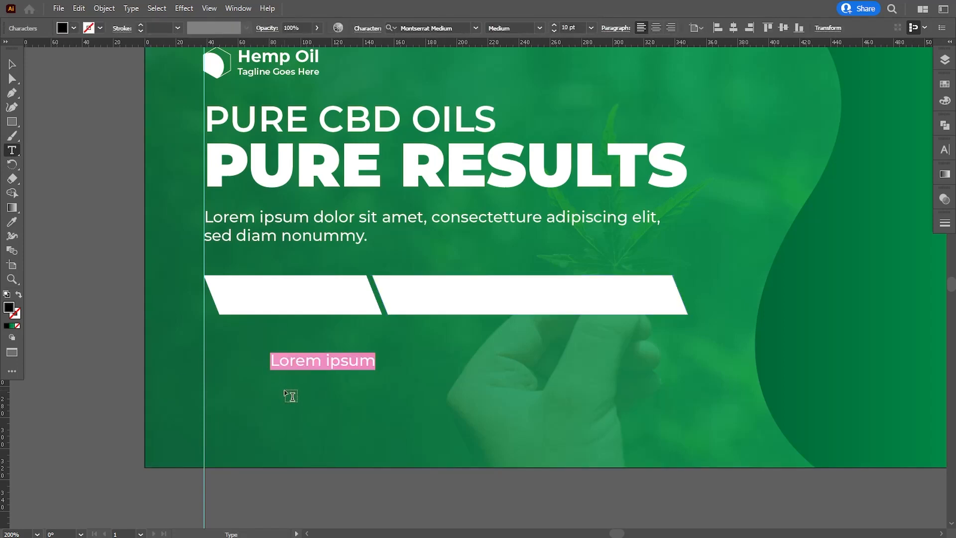
type("Sho")
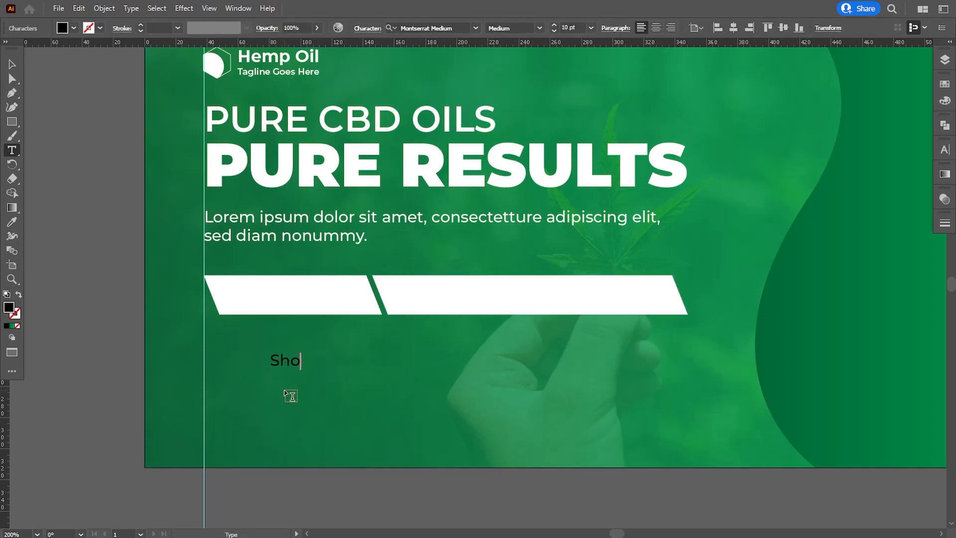
type("p Now")
left_click(11, 65)
left_click_drag(294, 363, 278, 300)
- Set the "Shop Now" text in Montserrat SemiBold
left_click(540, 29)
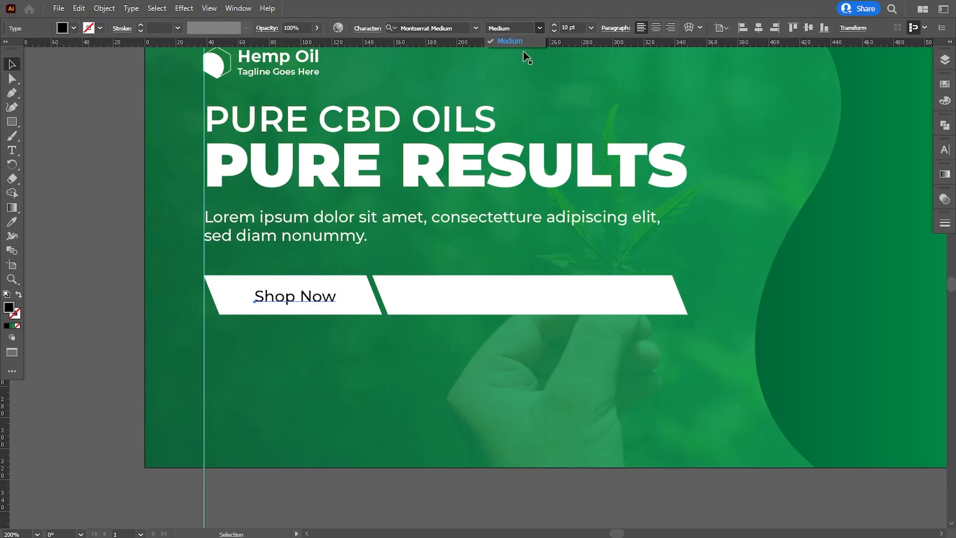
left_click(457, 28)
left_click(458, 29)
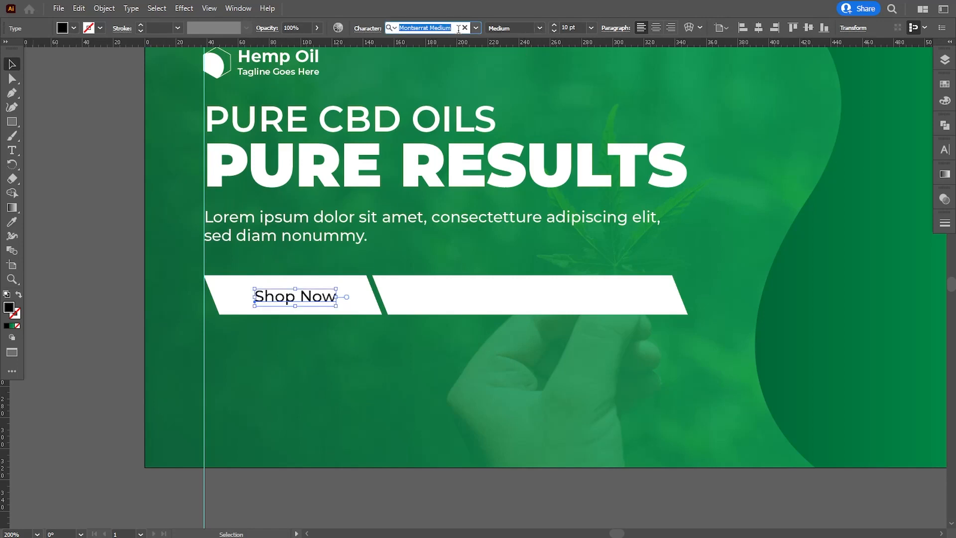
type("mon")
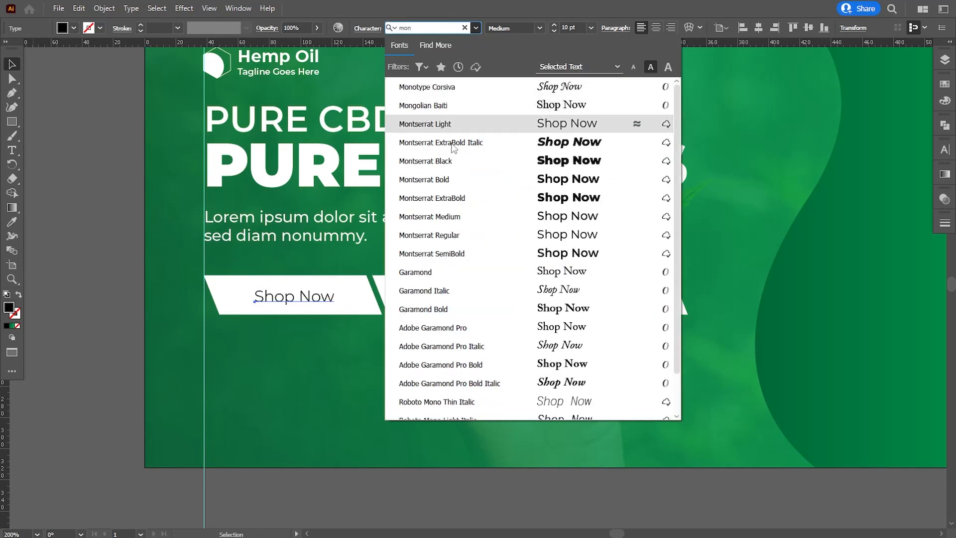
left_click(438, 253)
left_click(79, 145)
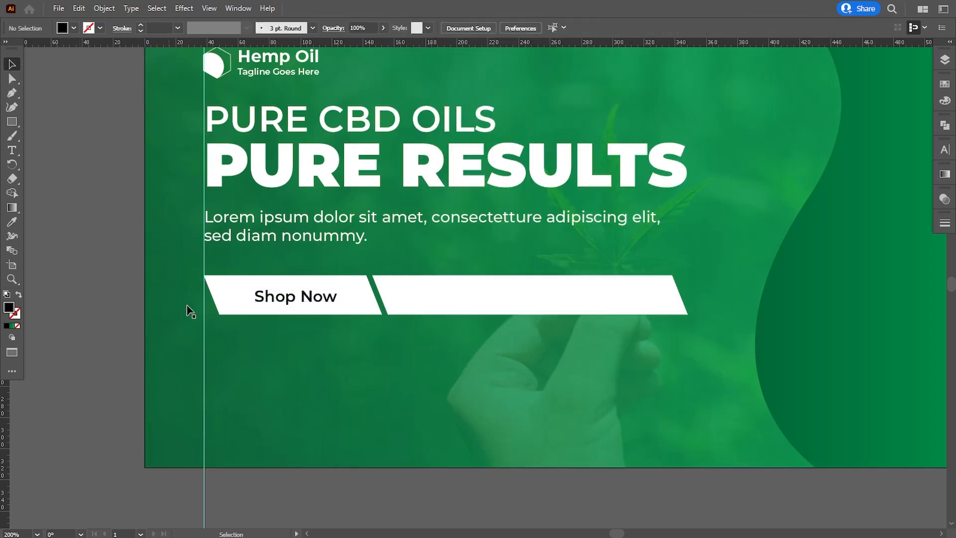
- Enlarge the "Shop Now" text to about 11.4 pt and centre it in the shorter bar
left_click(293, 304)
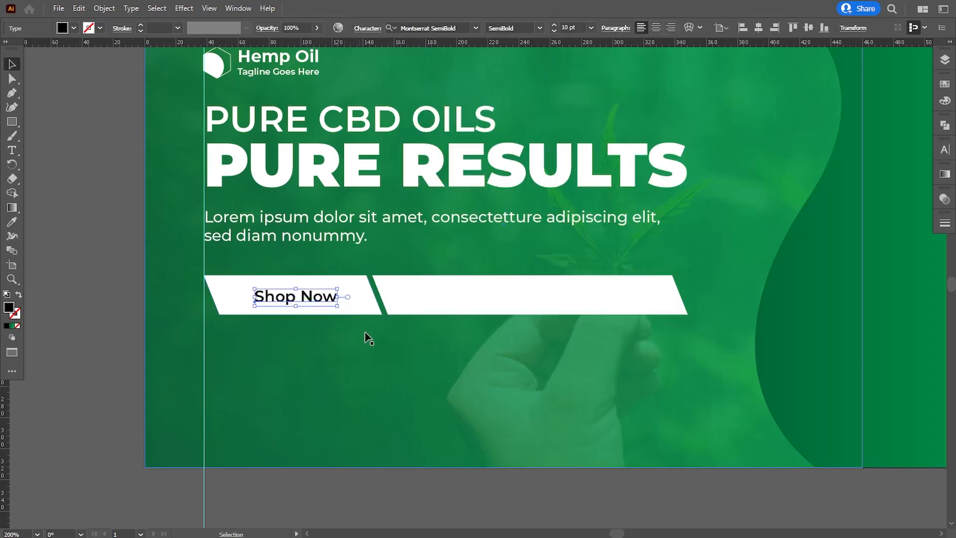
left_click_drag(337, 306, 343, 313)
left_click(122, 341)
key("space")
left_click_drag(375, 364, 356, 365)
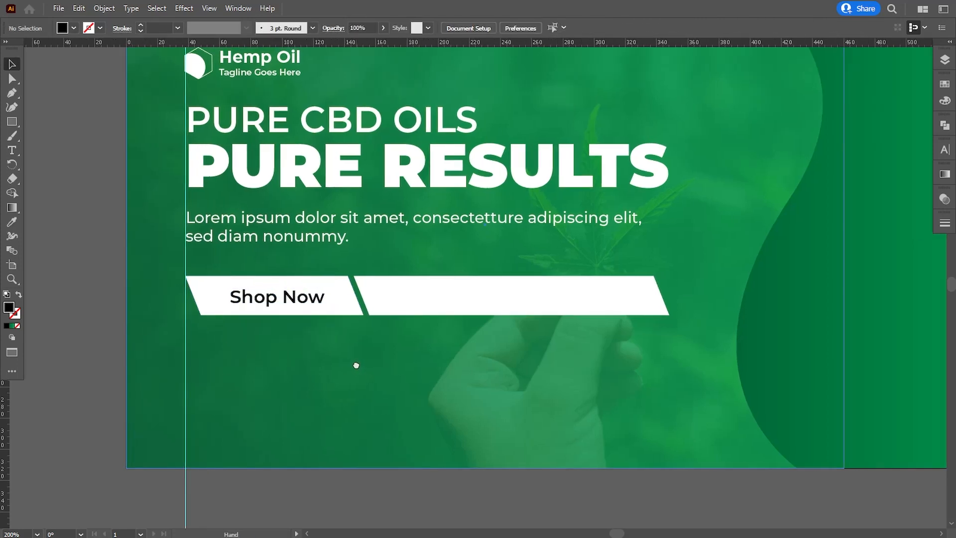
left_click(309, 303)
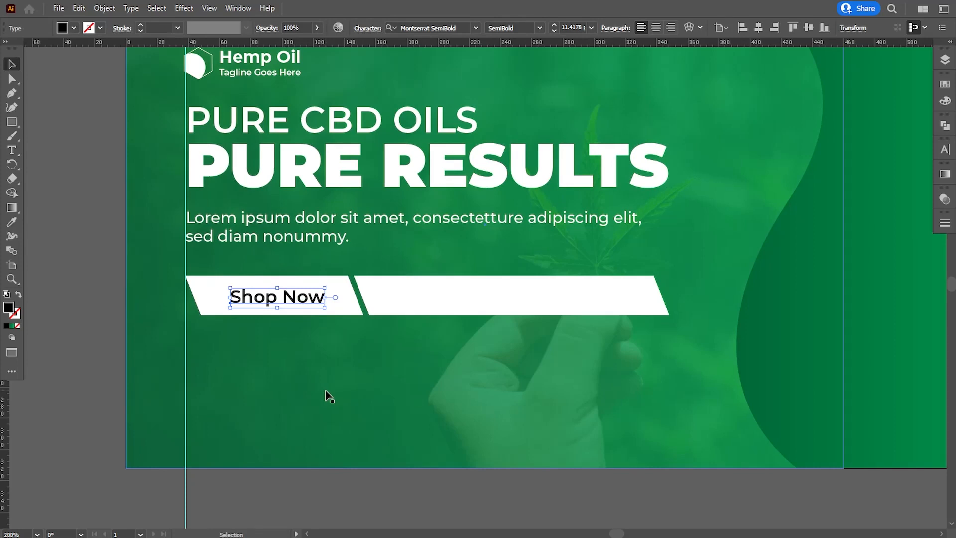
left_click(103, 376)
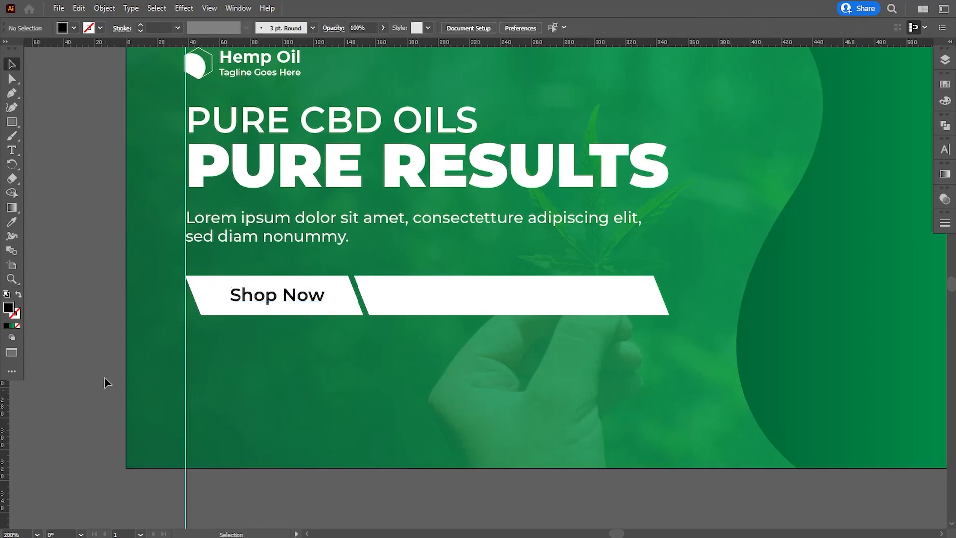
- Copy the "Shop Now" text into the longer bar, replace it with a placeholder phone number and position it near the bar's middle
key("space")
left_click_drag(341, 373, 329, 373)
left_click_drag(313, 301, 598, 302)
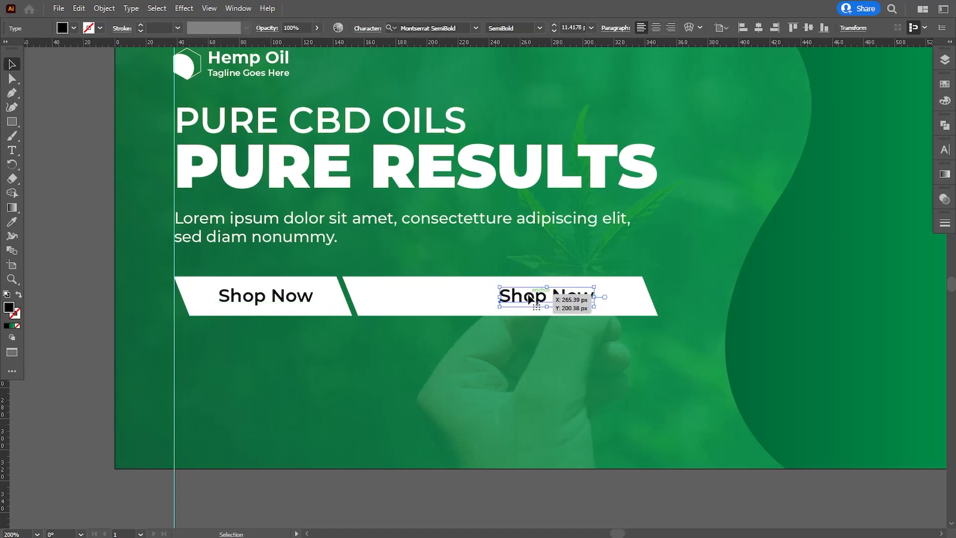
double_click(532, 297)
left_click_drag(500, 296, 606, 299)
type("000")
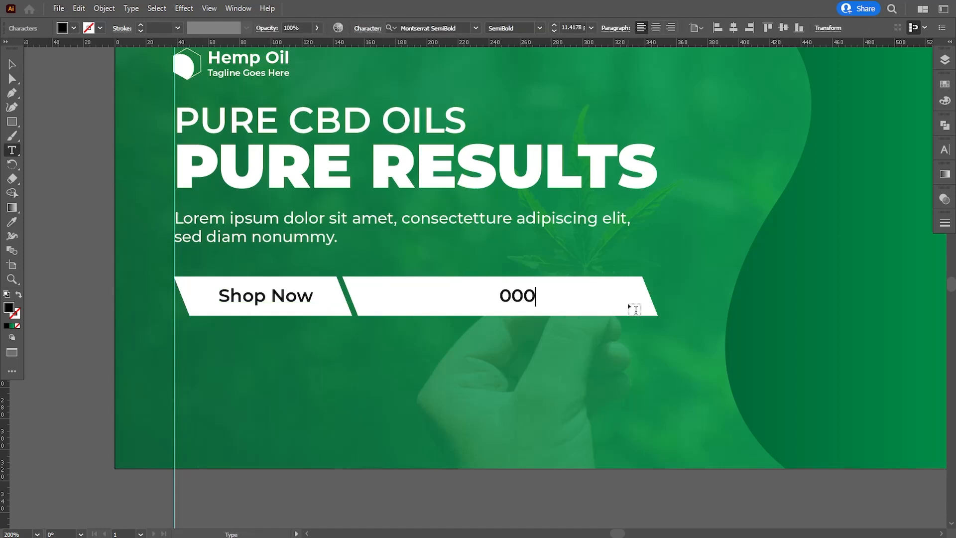
type(" 1234 56789")
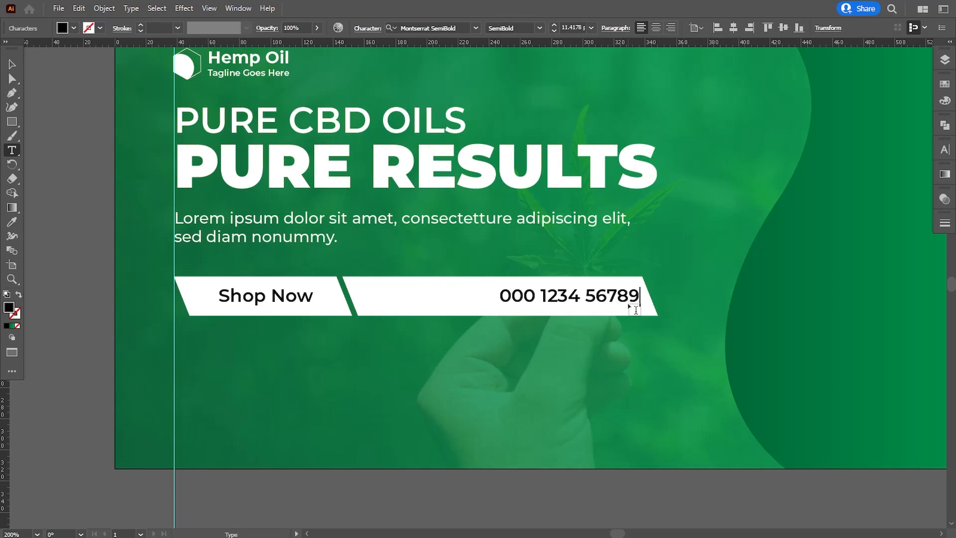
left_click(12, 64)
left_click_drag(495, 298, 438, 298)
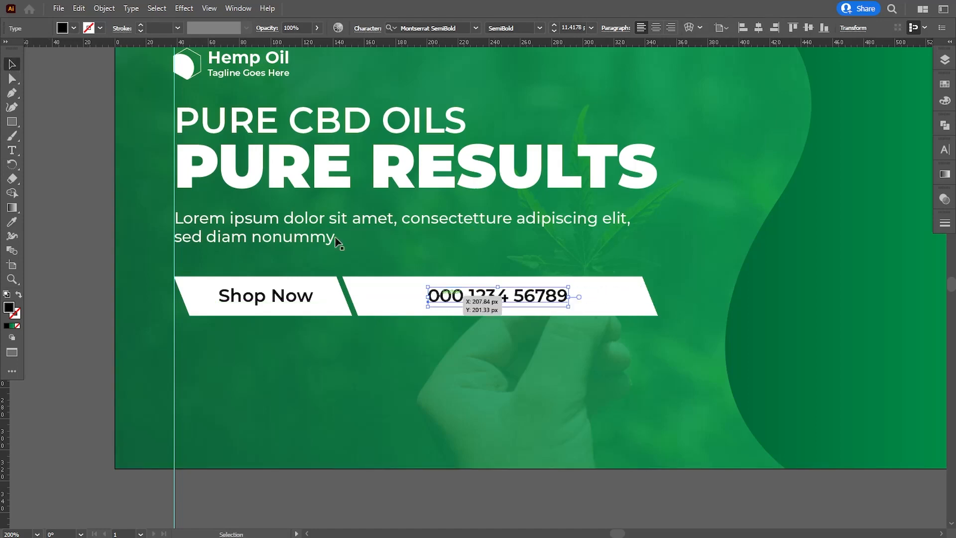
- Move the phone icon from above the artboard onto the start of the longer bar and bring it to the front
scroll(342, 238, "up", 5)
left_click_drag(346, 106, 356, 455)
right_click(359, 453)
mouse_move(401, 396)
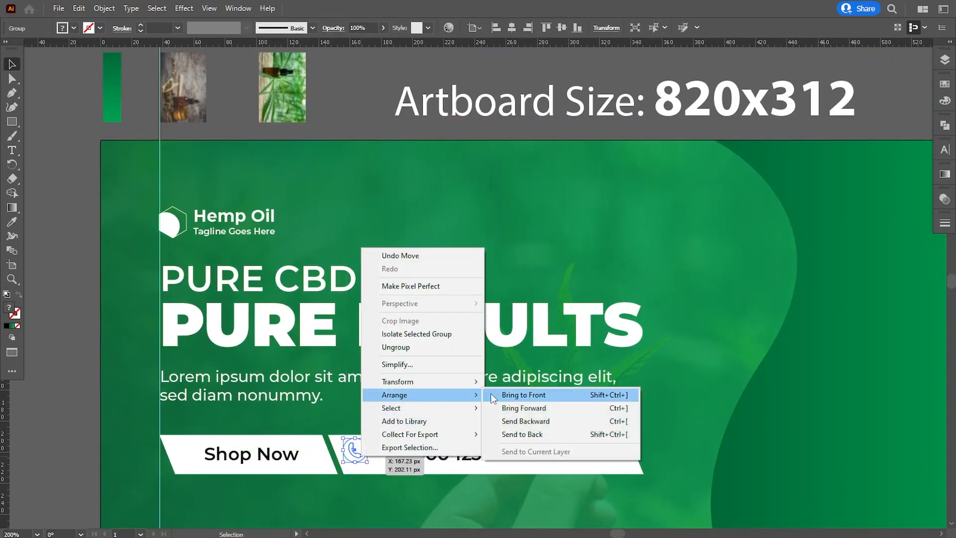
left_click(492, 394)
scroll(398, 414, "down", 4)
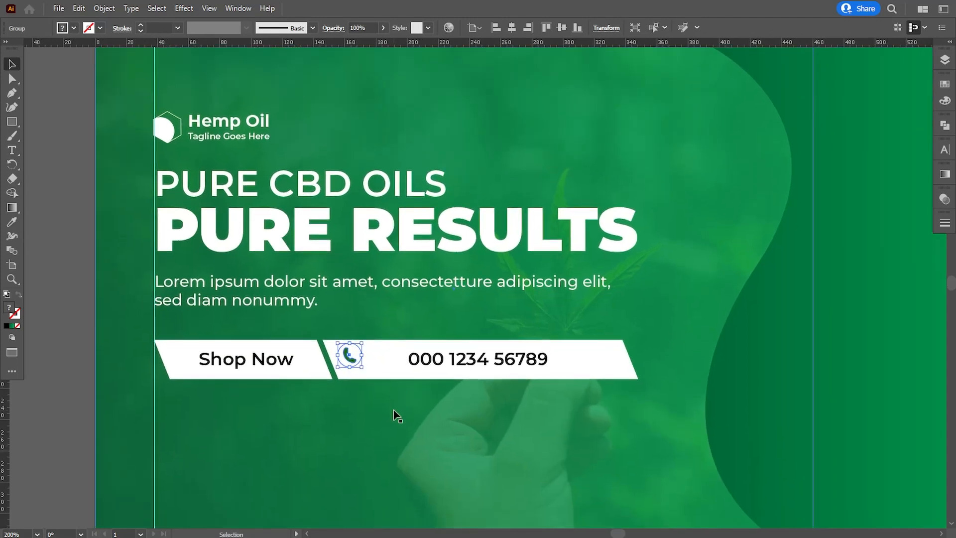
- Nudge the phone icon down and right to centre it vertically in the longer bar
key("Down")
key("Down")
key("Down")
key("Right")
key("Right")
key("Right")
key("Right")
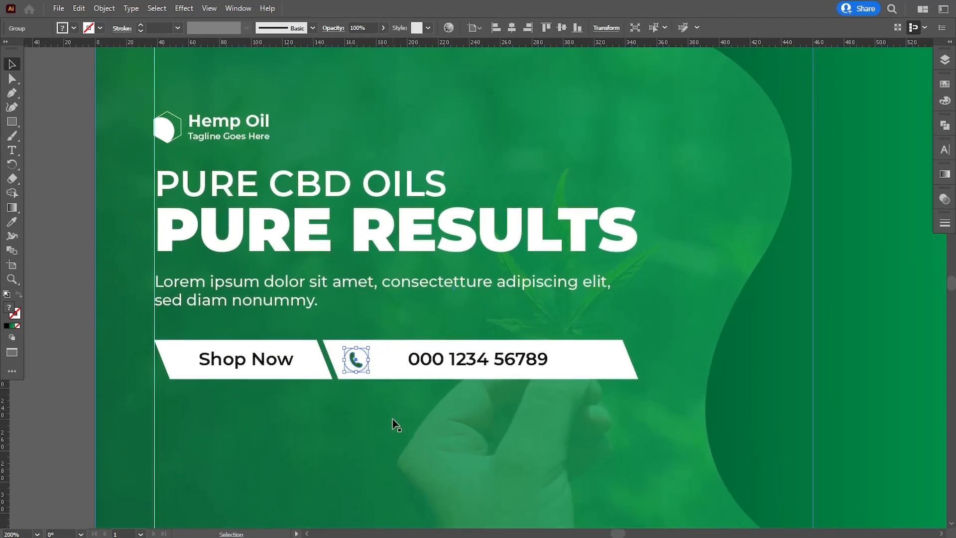
key("Right")
key("Right")
left_click(74, 293)
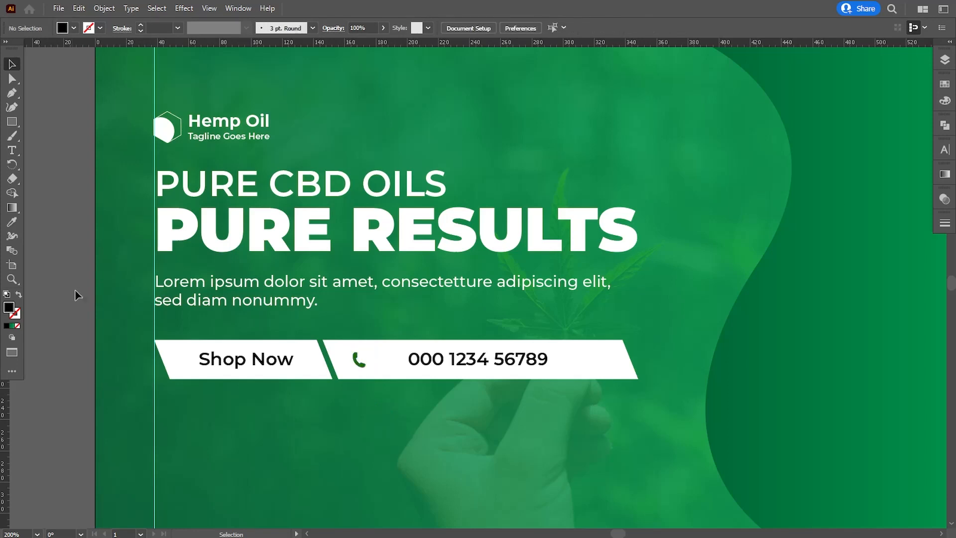
- Fill the longer bar and the "Shop Now" text with dark grey 1A1A1A
key("a")
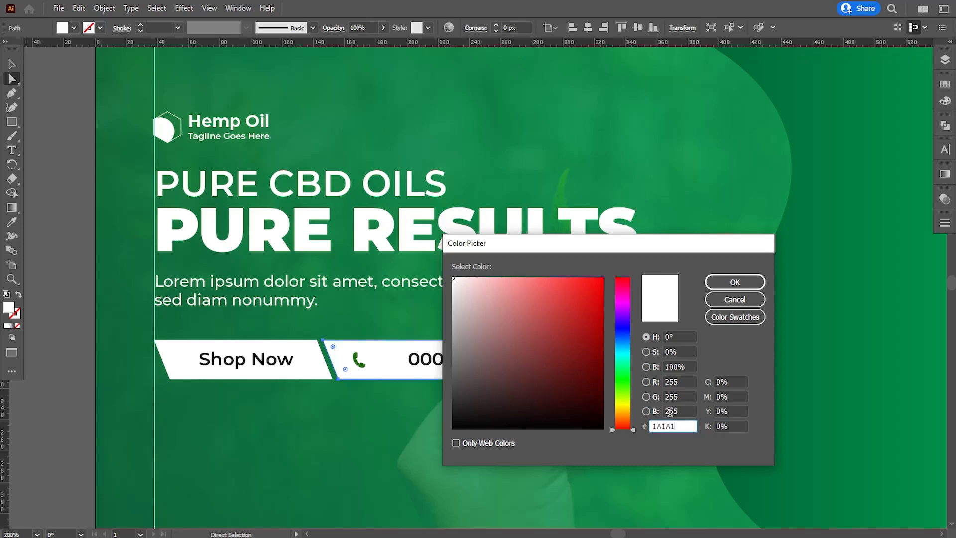
left_click(747, 282)
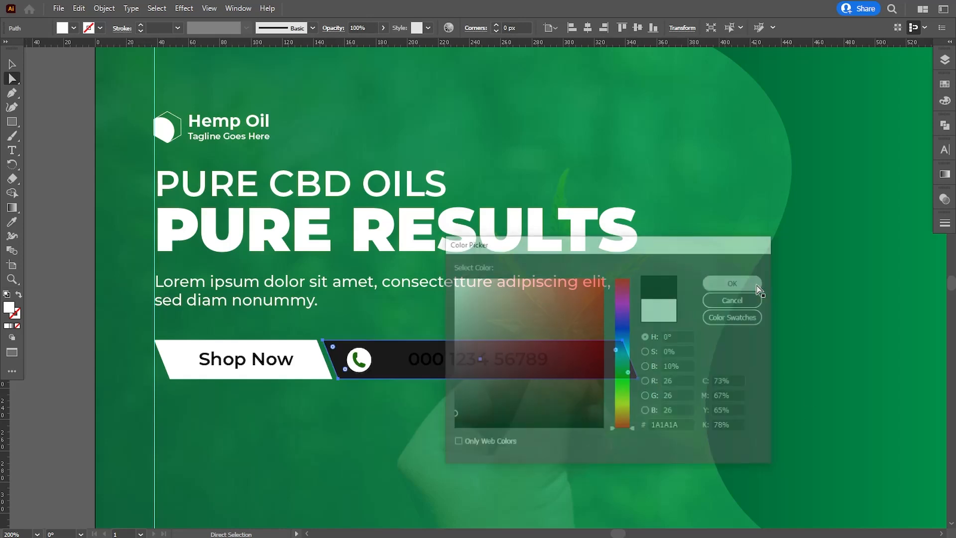
left_click(252, 361)
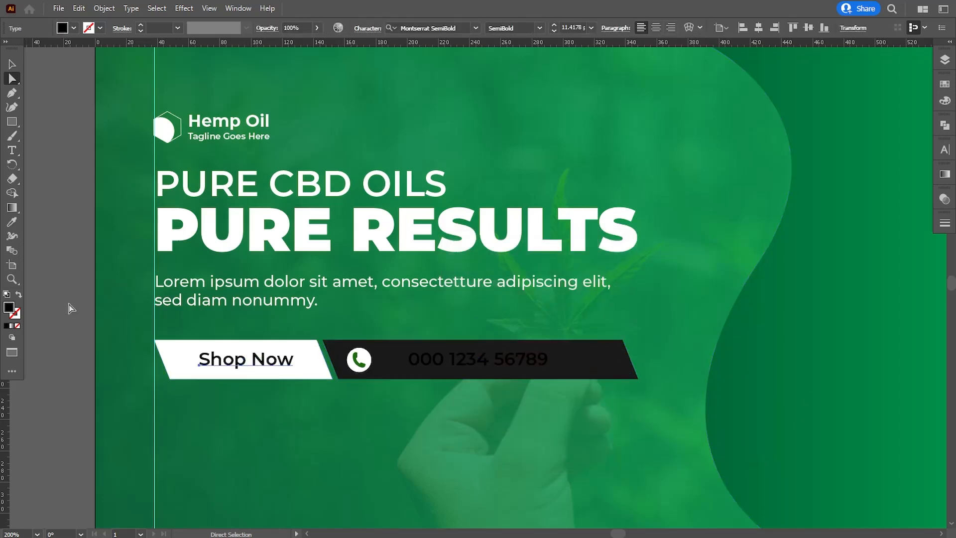
double_click(9, 307)
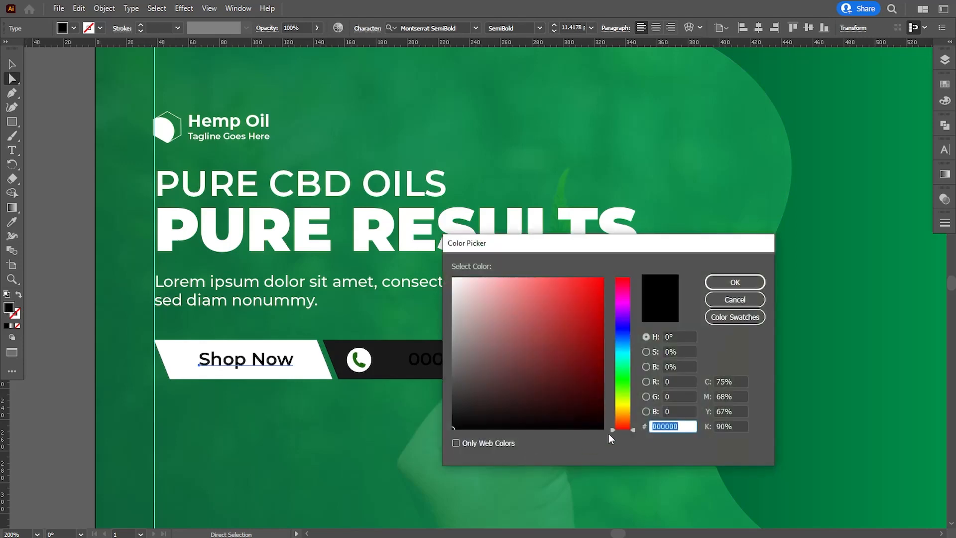
type("1A1A1A")
left_click(717, 284)
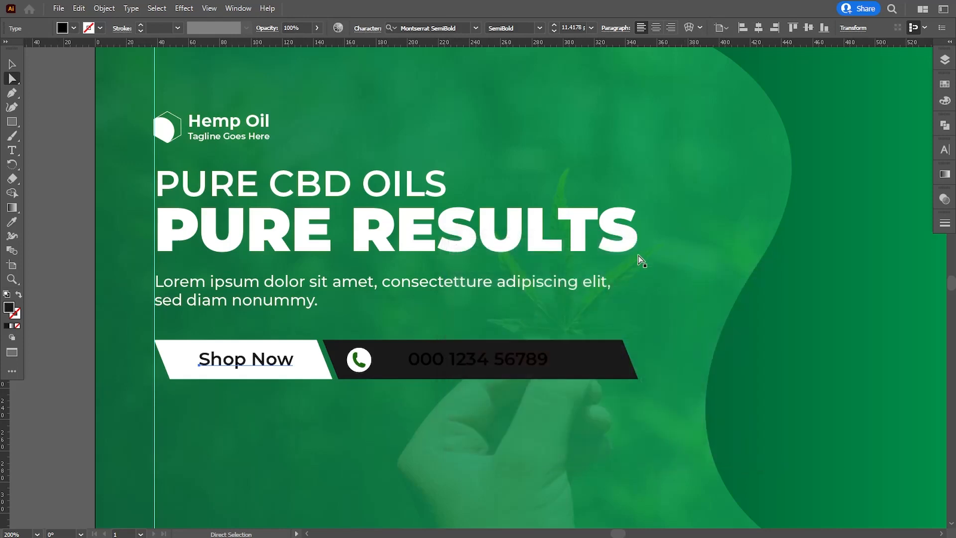
left_click(77, 310)
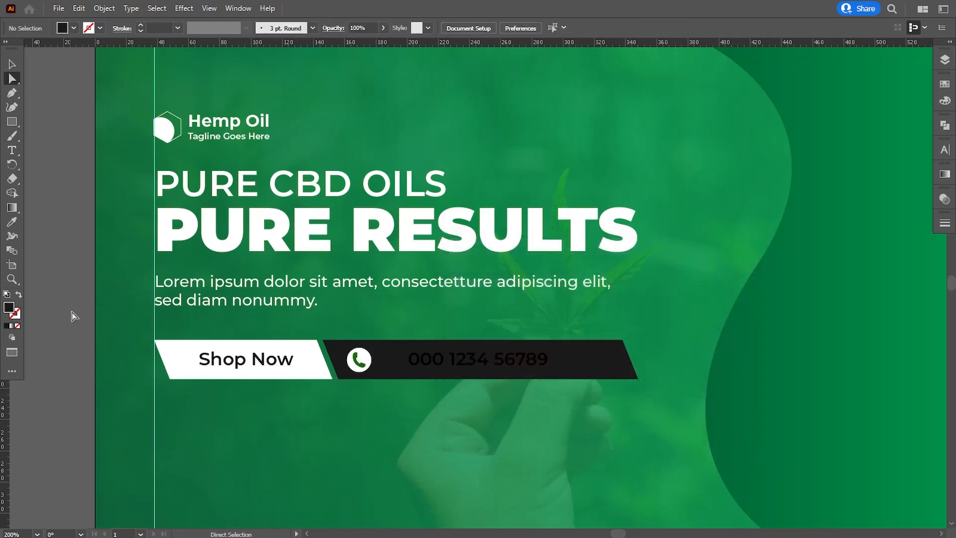
- Fill the phone number text in the dark bar with white (FFFFFF)
left_click(423, 374)
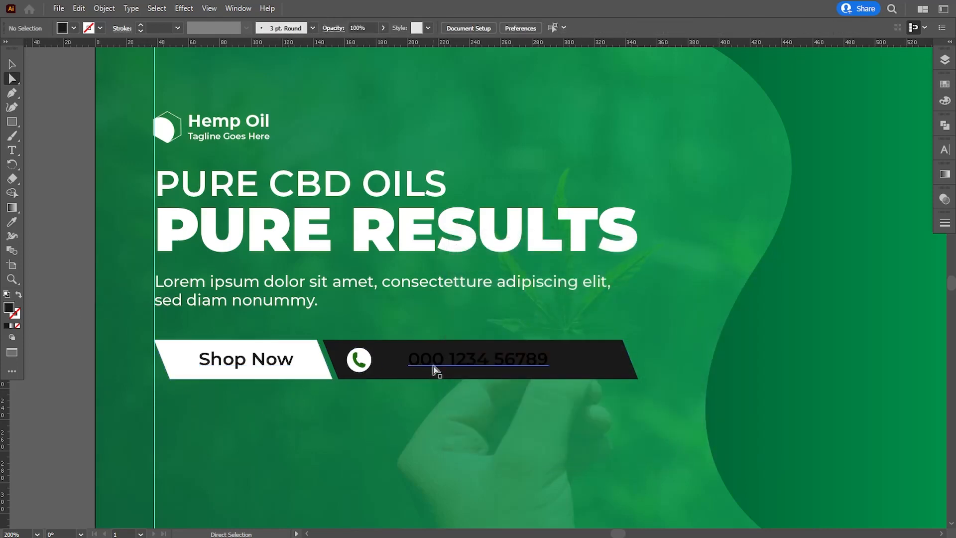
double_click(11, 309)
left_click_drag(453, 288, 438, 267)
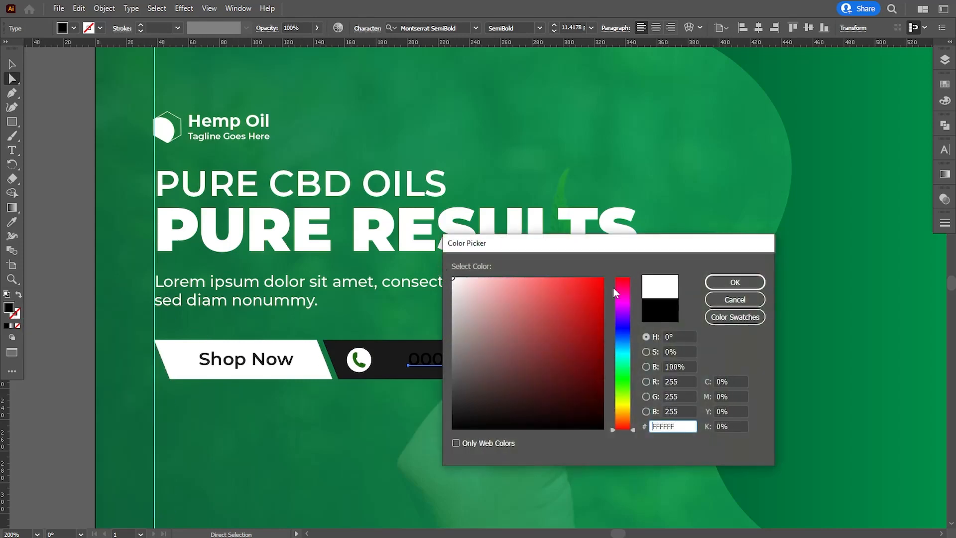
left_click(735, 282)
left_click(12, 63)
left_click(67, 124)
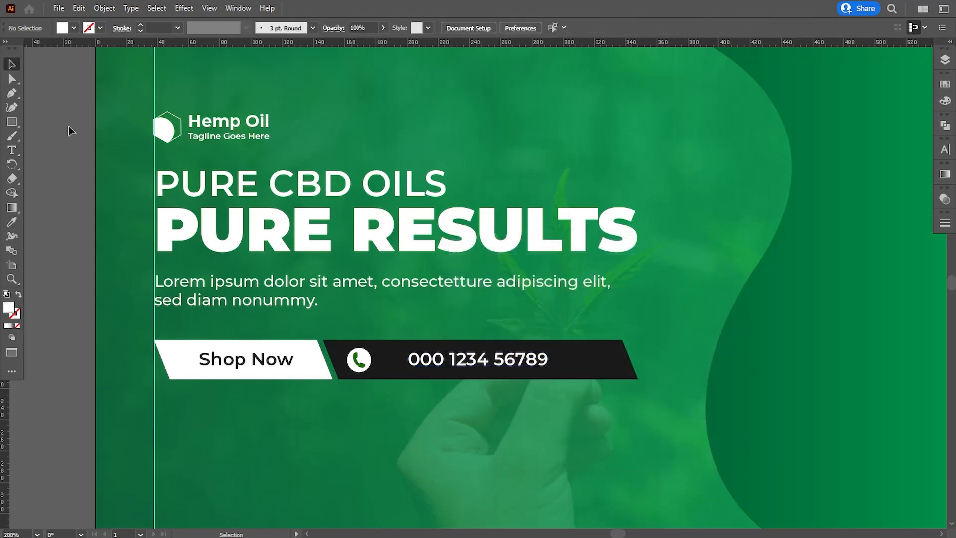
- Nudge the phone icon about 5 px right, closer to the phone number in the dark bar
left_click_drag(416, 424, 413, 409)
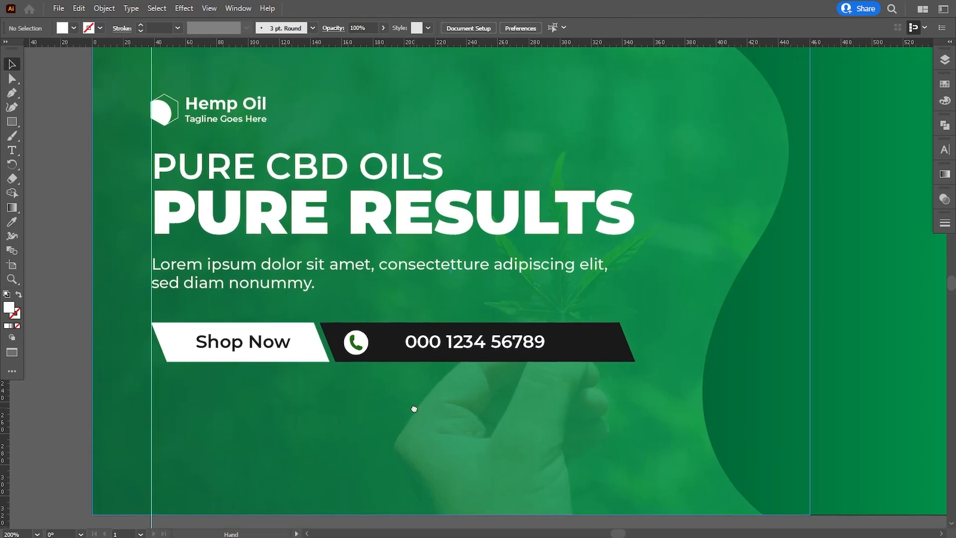
left_click(358, 344)
key("Right")
key("Right")
key("Right")
key("Right")
key("Right")
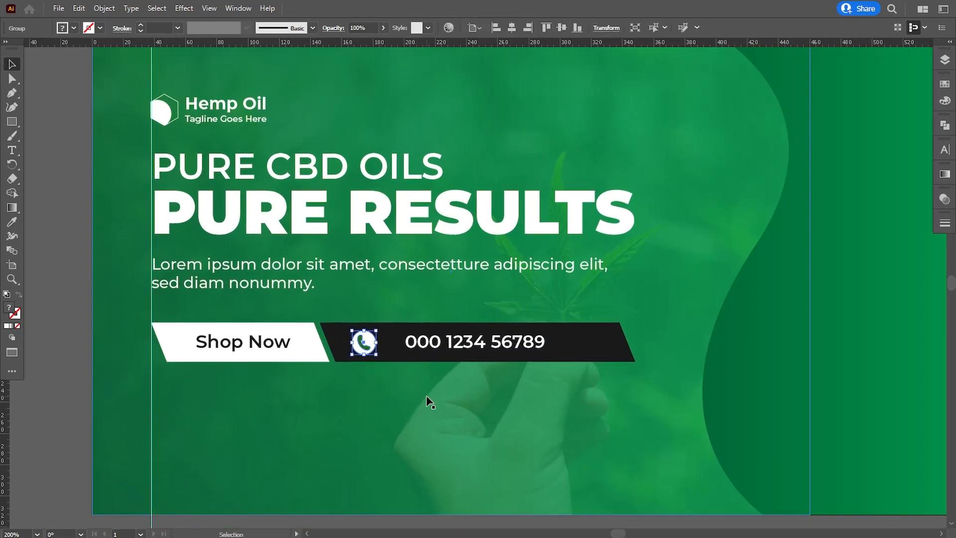
- Nudge the phone number text down slightly and left, closer to the phone icon in the dark bar
left_click(427, 349)
key("Down")
key("Left")
key("Left")
key("Left")
key("Left")
key("Left")
key("Left")
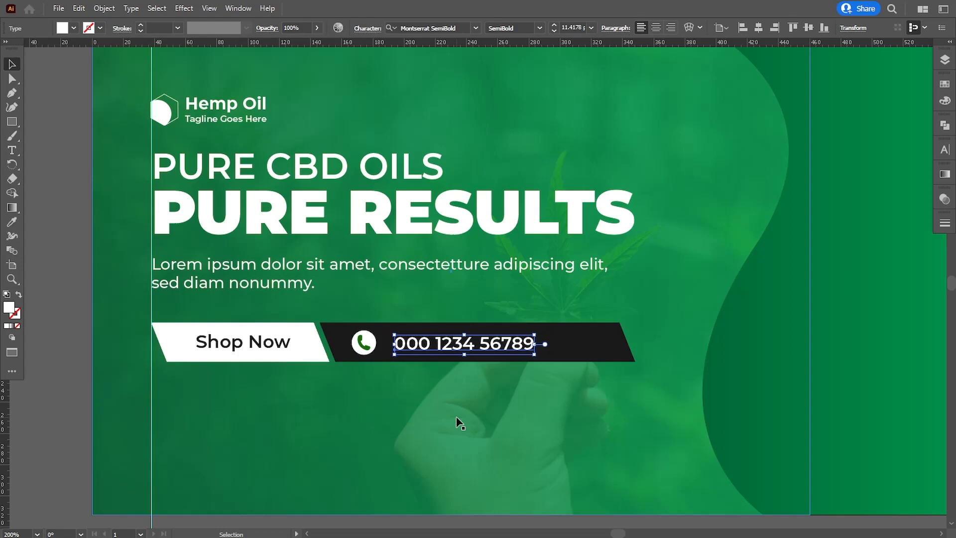
left_click(456, 418)
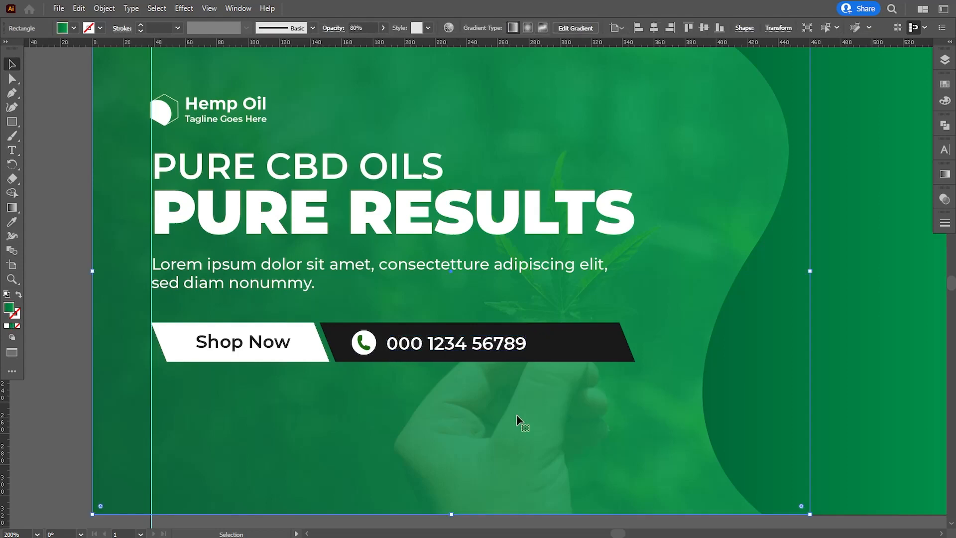
- Shorten the dark phone bar to about 165 px wide by shifting its two right-end anchor points left
left_click(611, 347)
key("a")
left_click(634, 361)
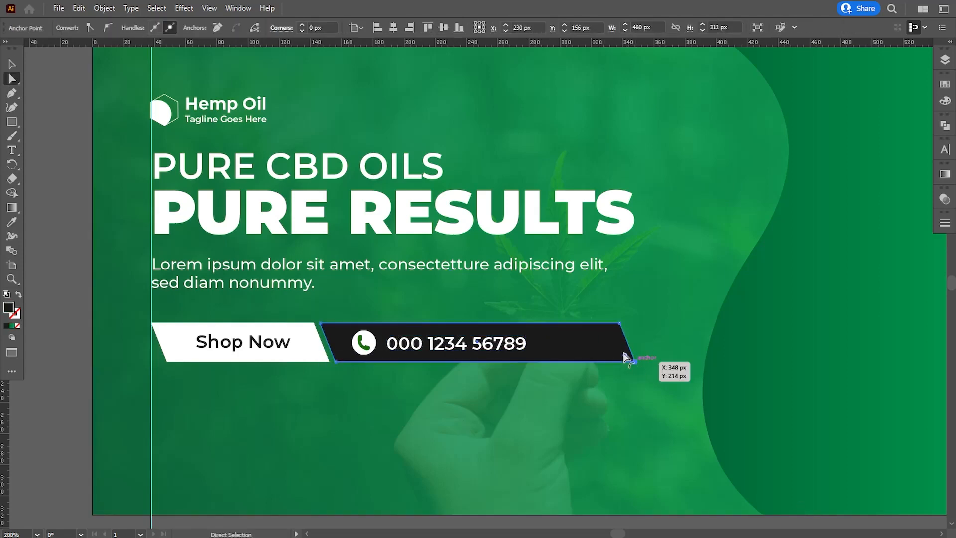
left_click(619, 324, "shift")
key("Left")
key("Left")
key("Left")
key("Left")
key("Left")
key("Left")
key("Left")
key("Left")
key("Left")
key("Left")
key("Left")
key("Left")
key("Left")
key("Left")
key("Left")
key("Left")
key("Left")
key("Left")
key("Left")
key("Left")
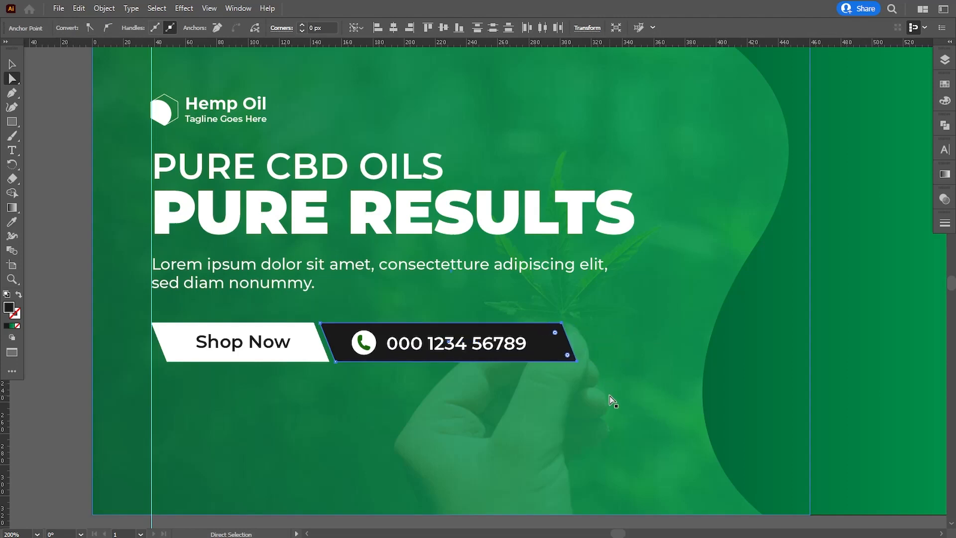
left_click(609, 396)
- Nudge the dark bar together with its phone icon and number slightly right, widening the gap to the white bar
key("space")
left_click_drag(367, 388, 378, 382)
key("v")
key("ctrl+shift+a")
left_click(470, 335)
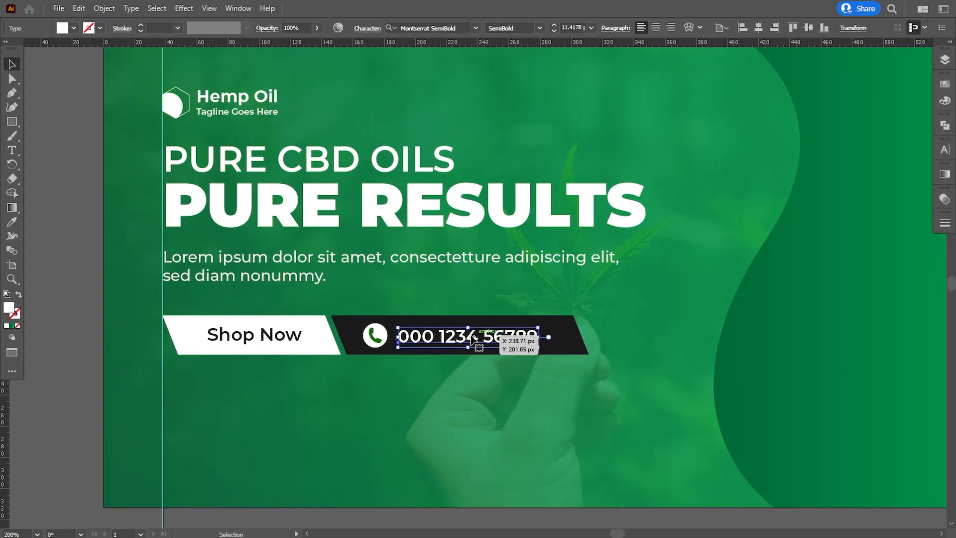
left_click(374, 335, "shift")
left_click(350, 335, "shift")
key("Right")
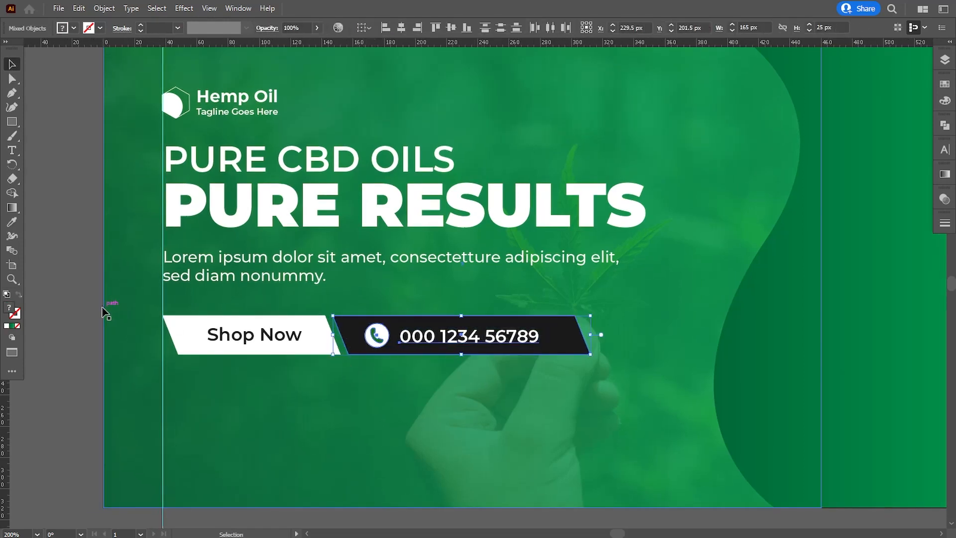
left_click(394, 428)
- Scale up the logo, headline, body text and both bars together to about 357 x 198 px, keeping them on the guide
key("ctrl+minus")
key("ctrl+minus")
key("ctrl+minus")
left_click(513, 455)
key("ctrl+equal")
key("space")
left_click_drag(488, 418, 469, 429)
left_click(416, 289)
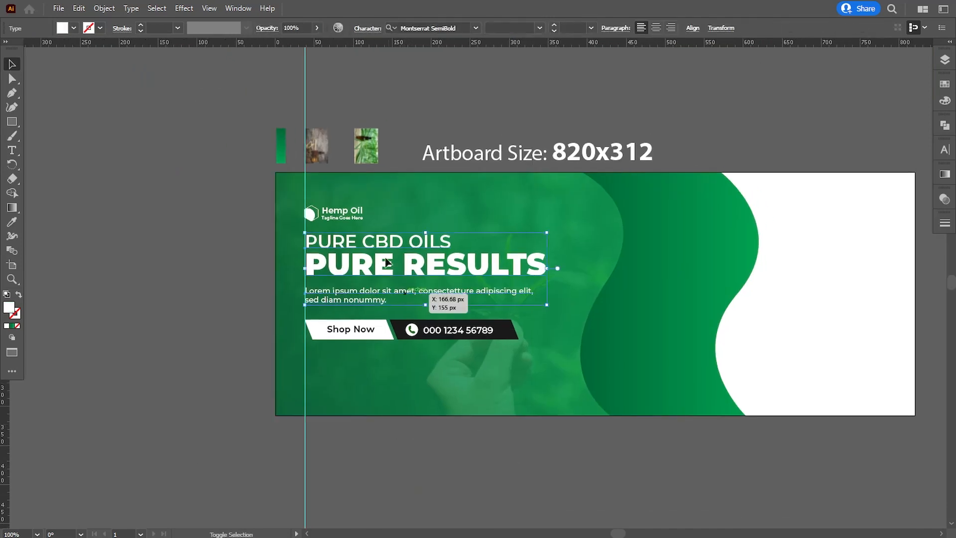
left_click(344, 213, "shift")
left_click(349, 329, "shift")
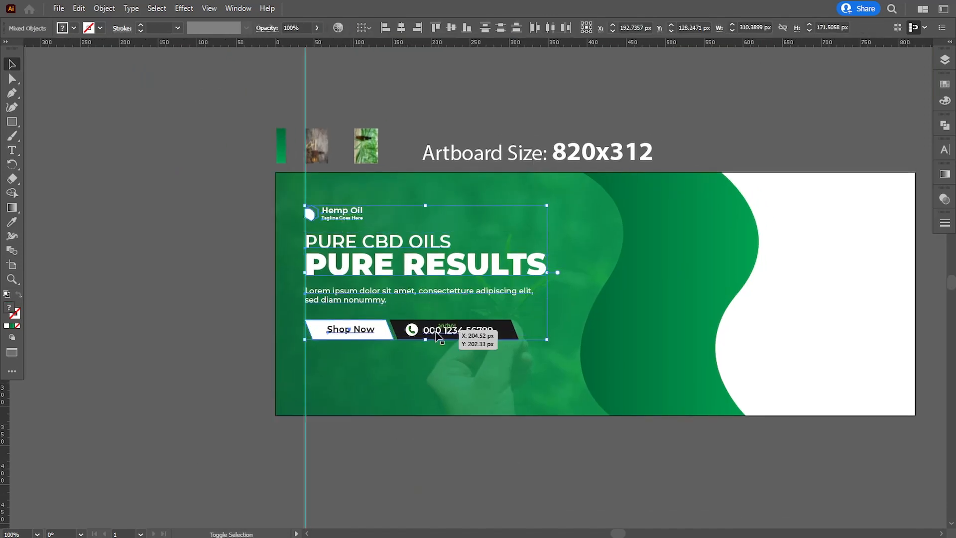
left_click(411, 330, "shift")
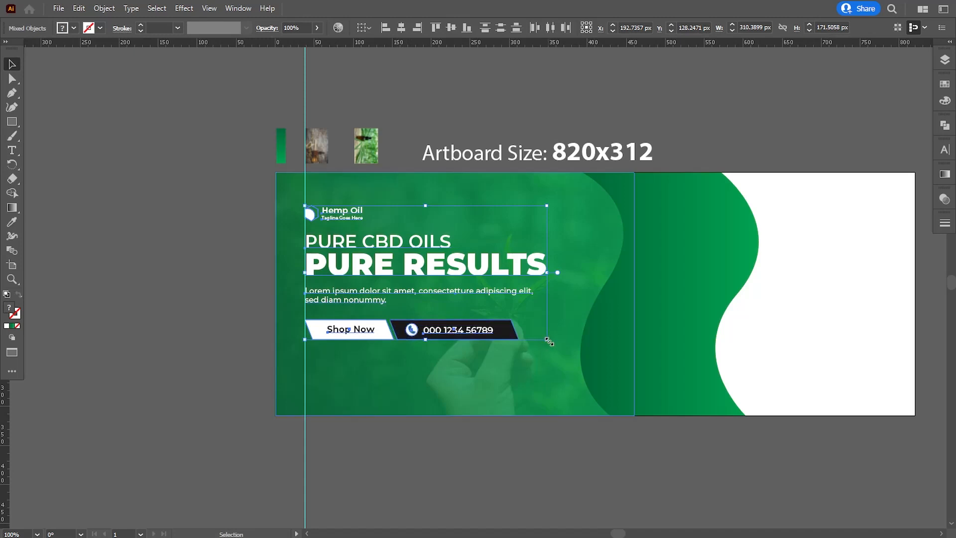
left_click_drag(548, 341, 586, 381)
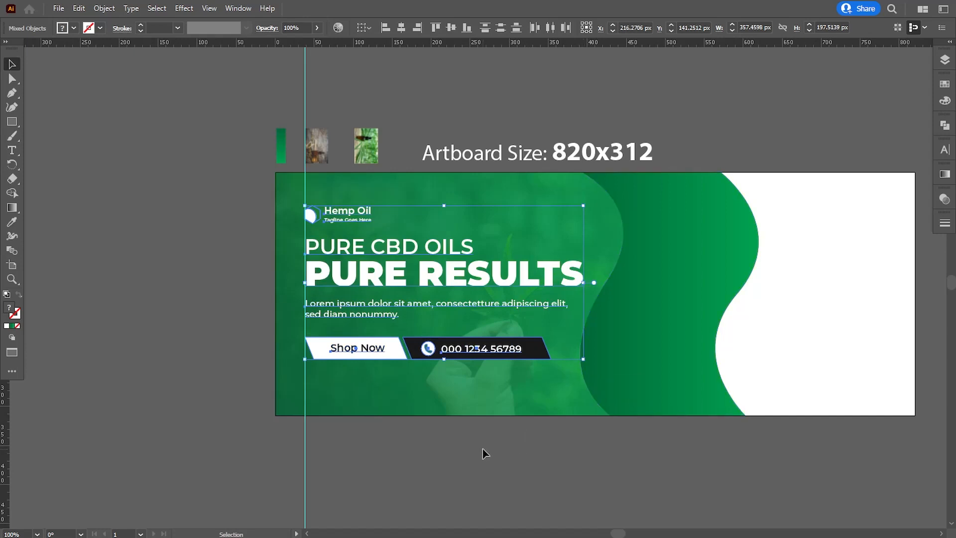
- Move the selected logo, text and bars down 18 px on the banner
key("Down")
key("Down")
key("Down")
key("Down")
key("Down")
key("Down")
key("Down")
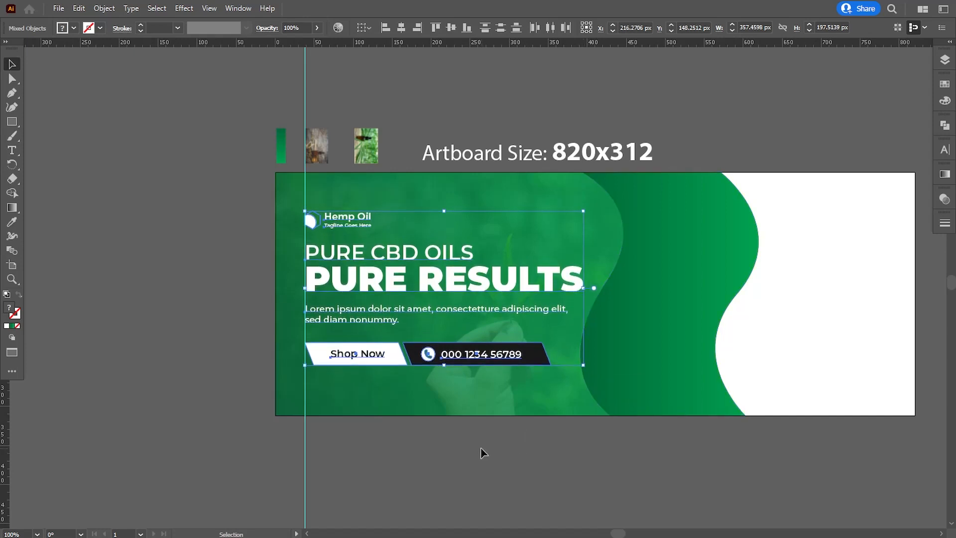
key("Down")
key("Down")
key("Down")
key("Down")
key("Down")
key("Down")
key("Down")
key("Down")
key("Down")
key("Down")
key("Down")
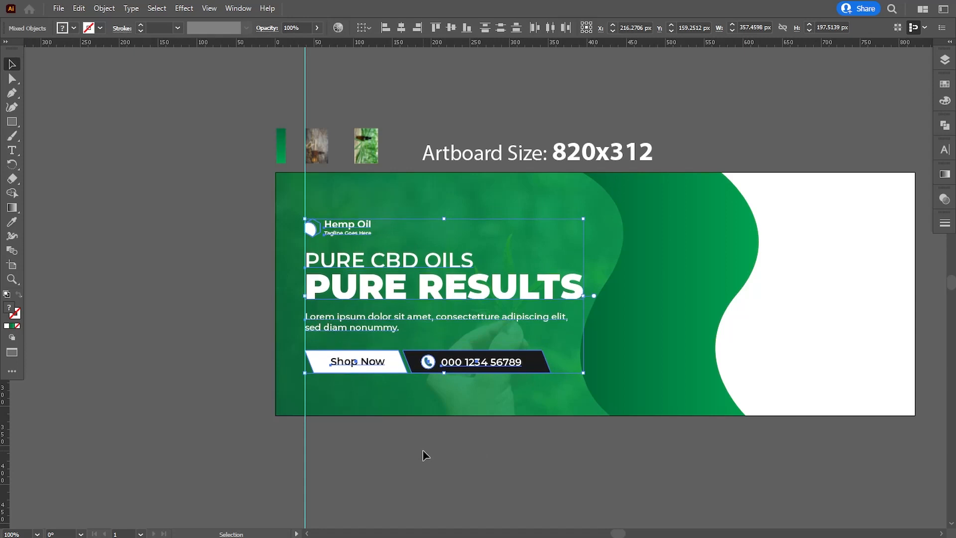
left_click(425, 453)
- Move the logo up and shift the headline and body text slightly up to even out the vertical spacing
left_click_drag(339, 228, 338, 214)
left_click_drag(346, 265, 347, 262)
left_click_drag(373, 321, 373, 318)
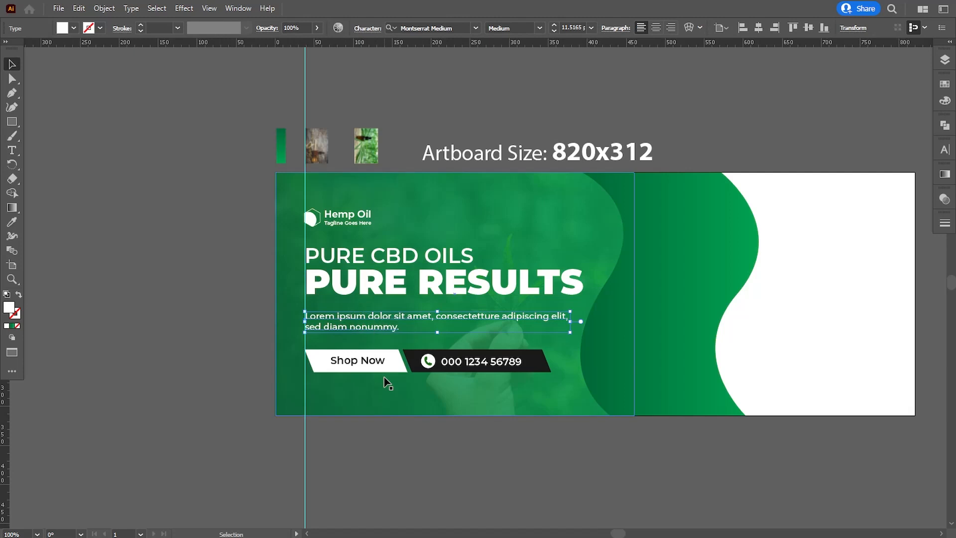
left_click(410, 418)
scroll(402, 425, "down", 2)
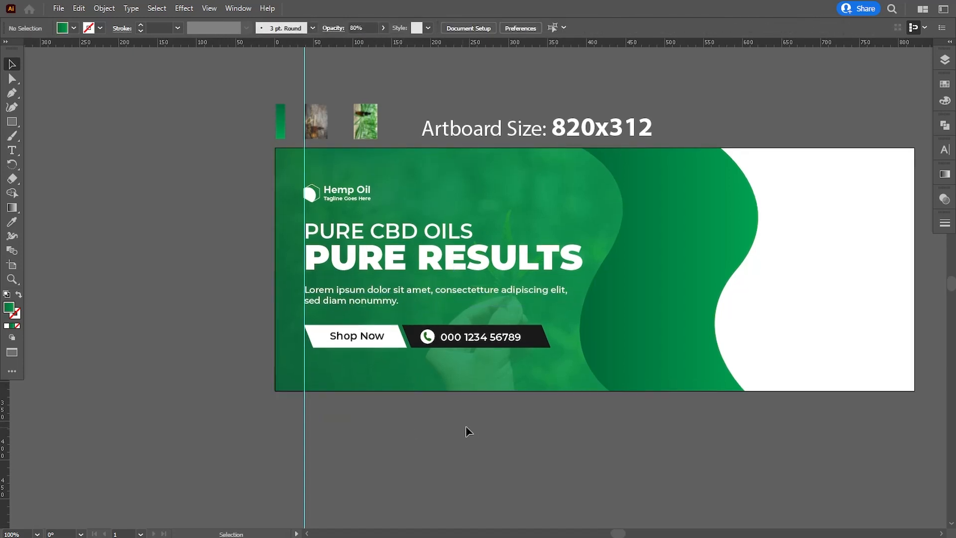
- Align the logo and the headline with the vertical guide, nudging the logo one step right and the headline one step left
left_click(309, 196)
key("Right")
left_click(375, 423)
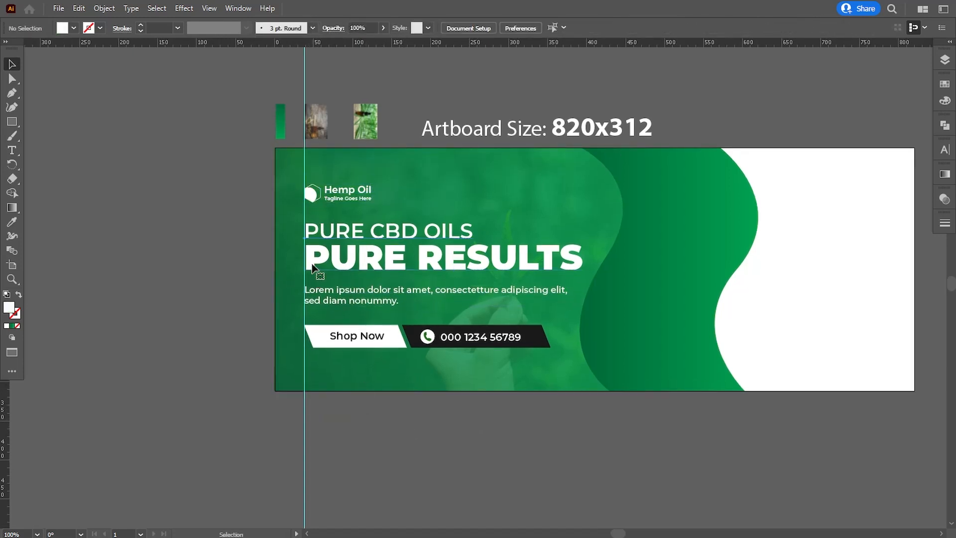
left_click(314, 264)
key("Left")
left_click(381, 429)
- Draw a white circle about 141 px in diameter and position it over the lower part of the wavy green band
left_click_drag(507, 414, 352, 417)
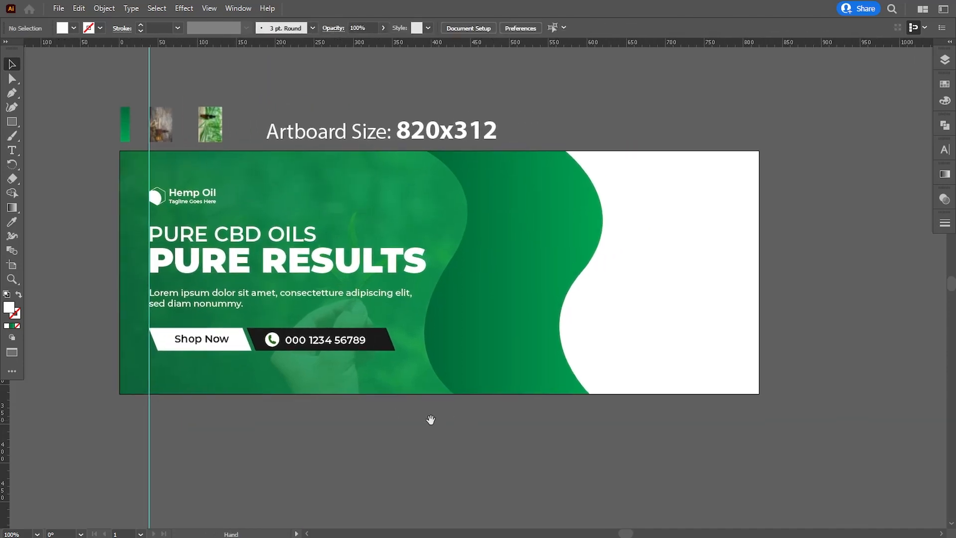
key("ctrl+=")
left_click_drag(456, 366, 547, 386)
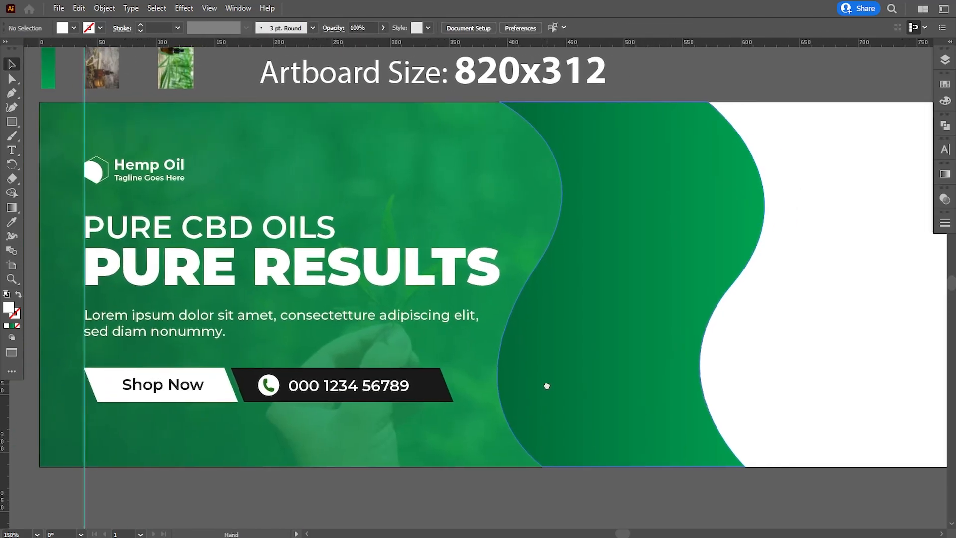
left_click_drag(14, 121, 49, 136)
left_click_drag(651, 360, 674, 442)
left_click(13, 66)
left_click_drag(620, 345, 572, 307)
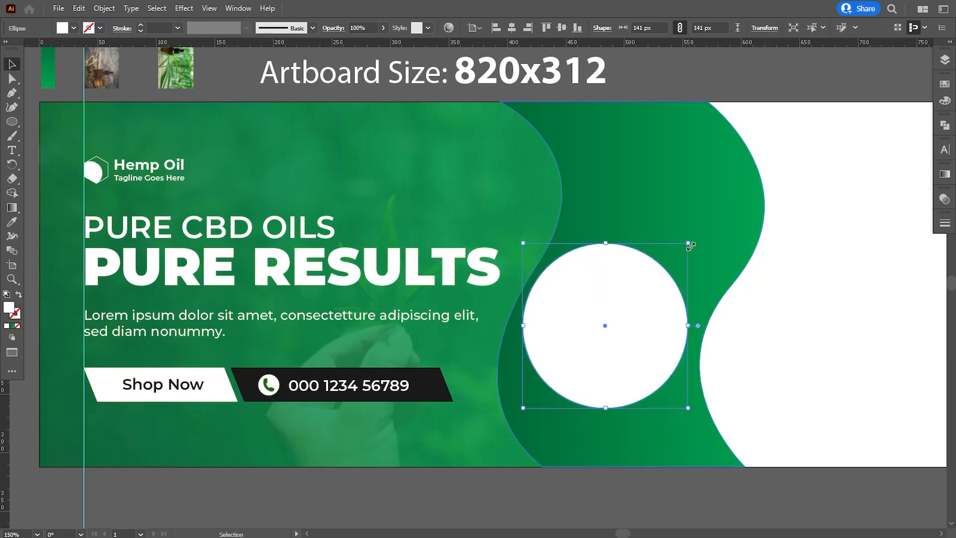
left_click_drag(688, 244, 688, 243)
key("Right")
key("Right")
key("Right")
key("Right")
key("Right")
key("Right")
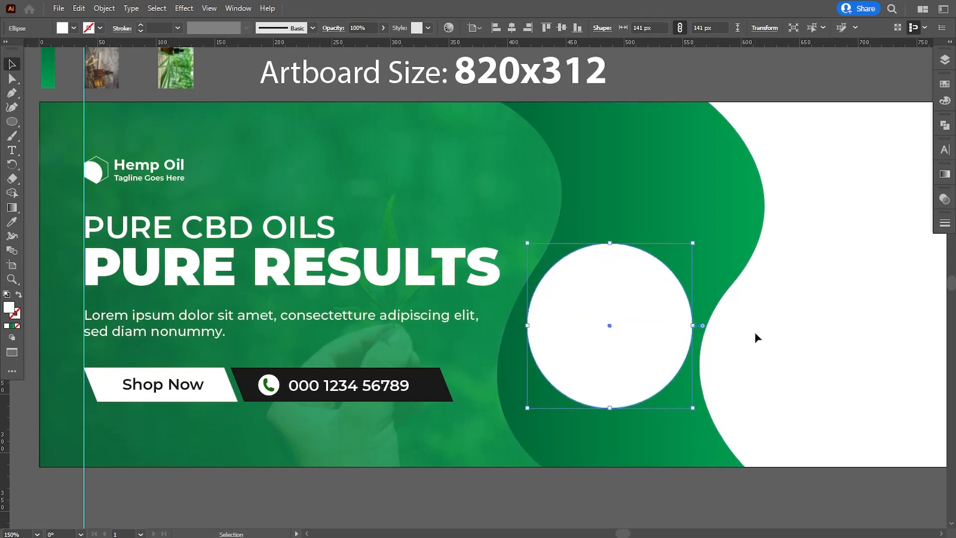
- Paste a copy of the white circle in front of the original and shrink it to 133 px about its centre
left_click(220, 80)
left_click(557, 251)
left_click(572, 264)
left_click(79, 8)
left_click(97, 65)
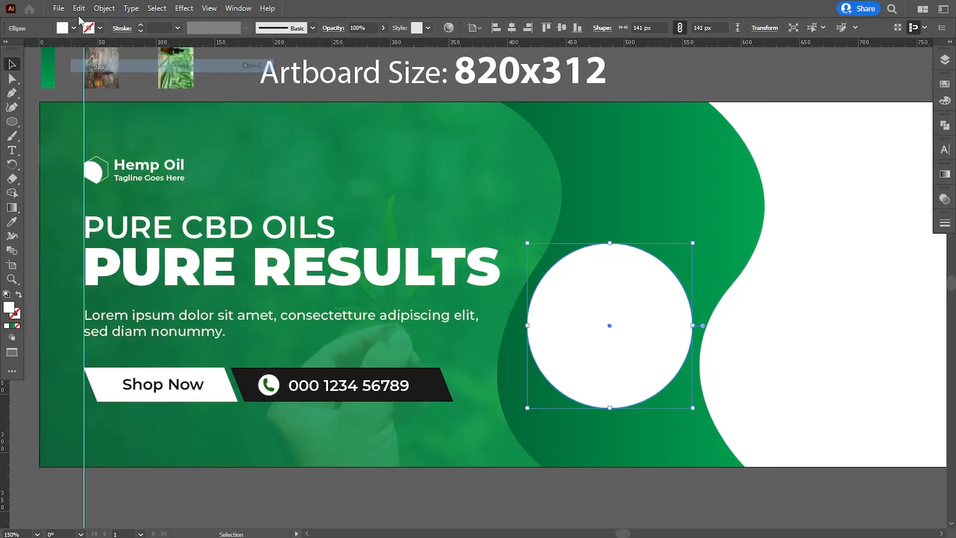
left_click(79, 8)
left_click(106, 92)
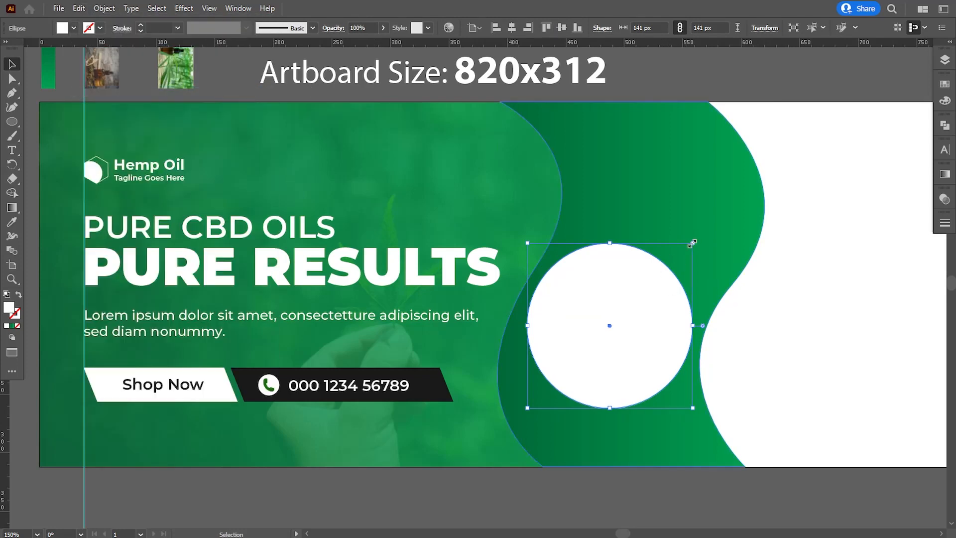
left_click_drag(692, 244, 689, 246)
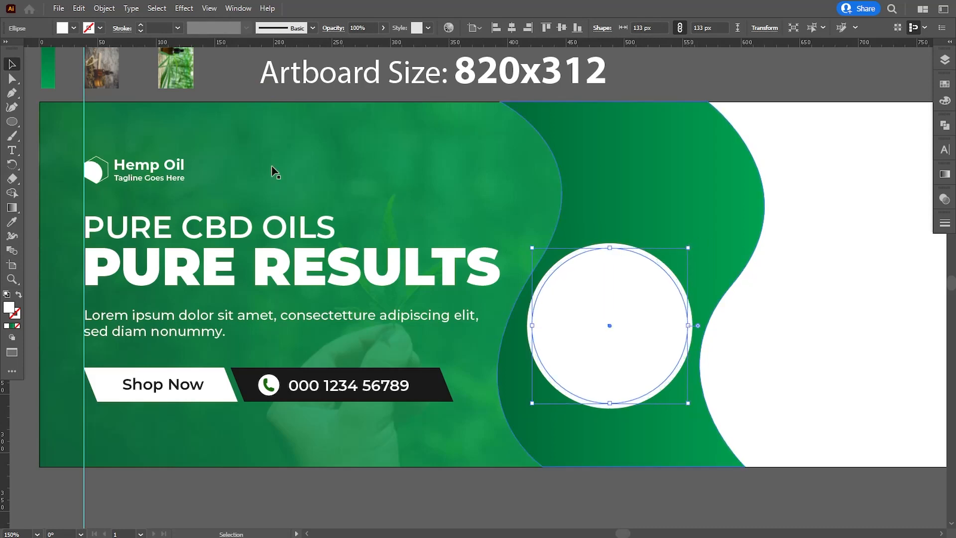
- Place the dropper bottle photo over the circles and clip it to the inner circle with a clipping mask
left_click_drag(148, 104, 643, 270)
left_click_drag(631, 326, 692, 376)
left_click(606, 386, "shift")
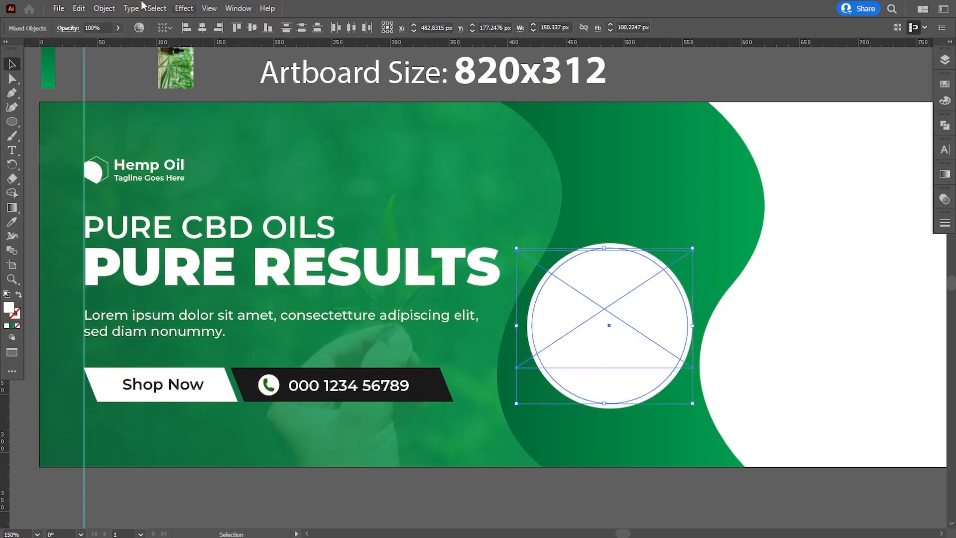
left_click(103, 9)
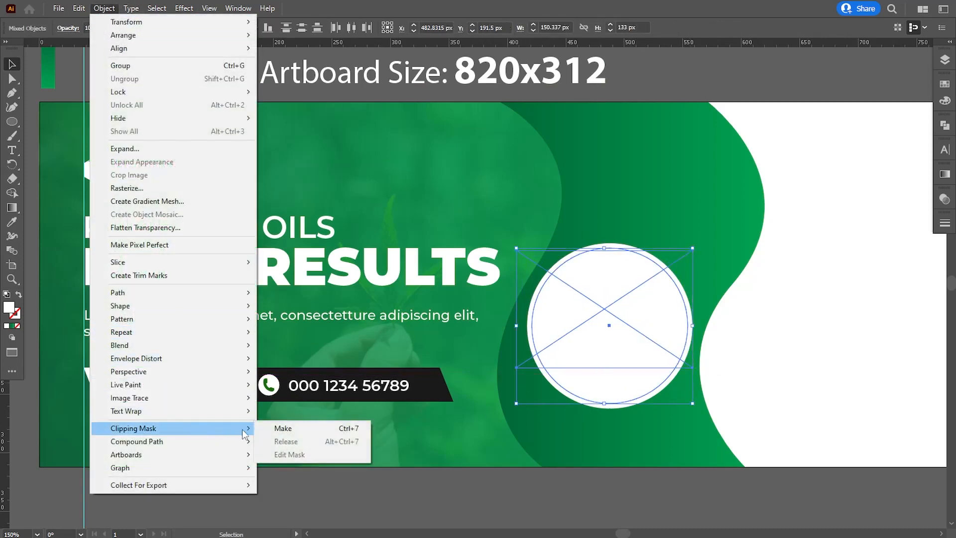
left_click(269, 428)
- Target the photo inside the clipping group and enlarge it proportionally from its centre, leaving the circular mask unscaled
left_click(944, 60)
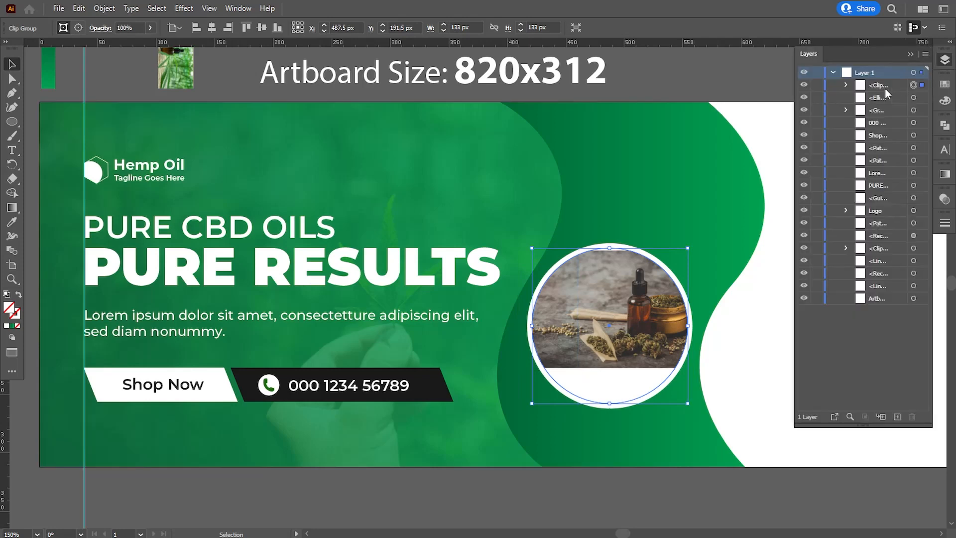
left_click(847, 85)
left_click(913, 110)
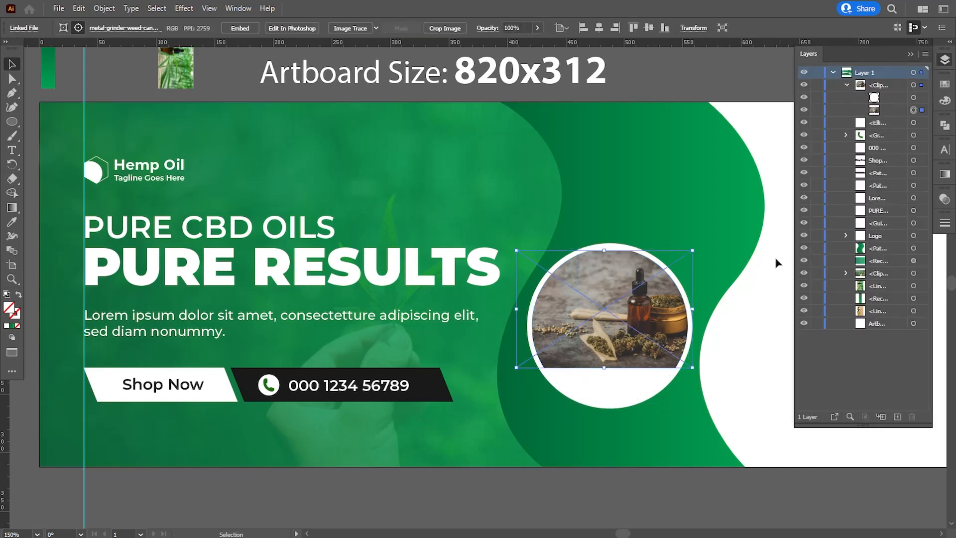
left_click_drag(690, 369, 716, 386)
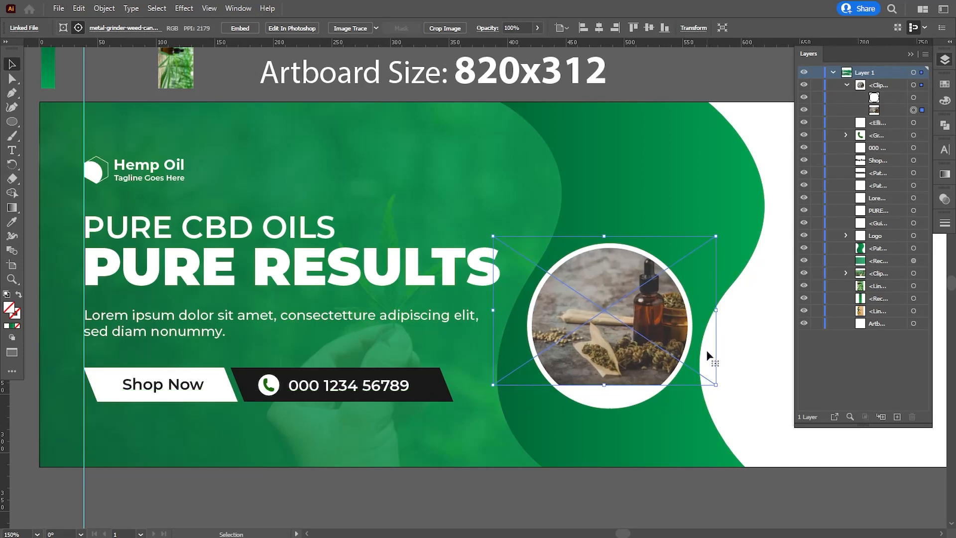
- Shift the clipped photo down and enlarge it further so that it fills the whole inner circle
key("Down")
key("Down")
key("Down")
key("Down")
key("Down")
key("Down")
key("Down")
key("Down")
key("Down")
key("Down")
key("Down")
key("Down")
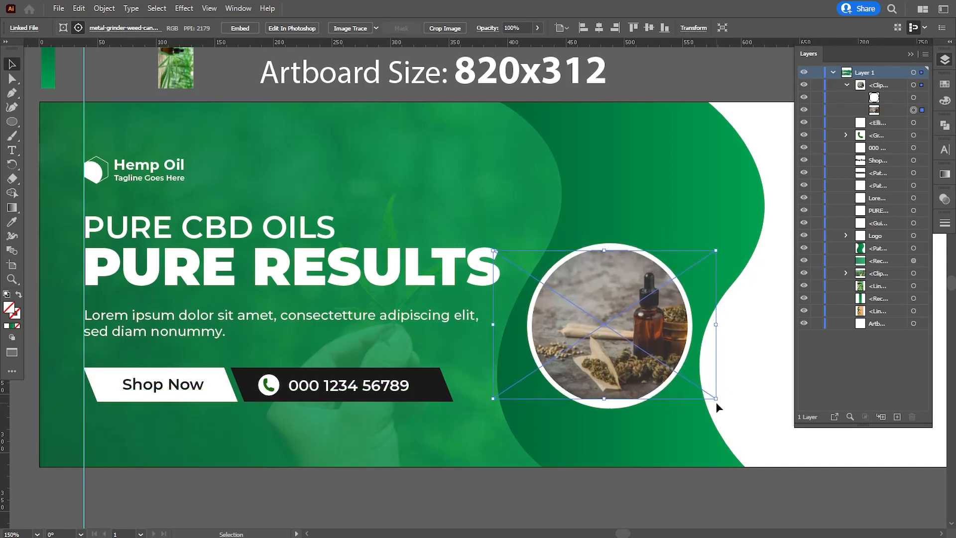
left_click_drag(716, 400, 726, 412)
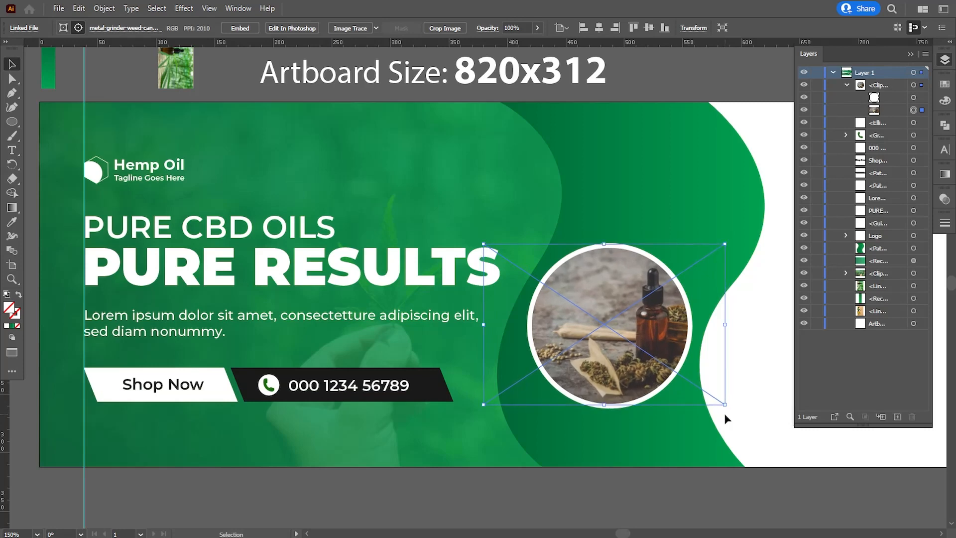
key("Down")
key("Down")
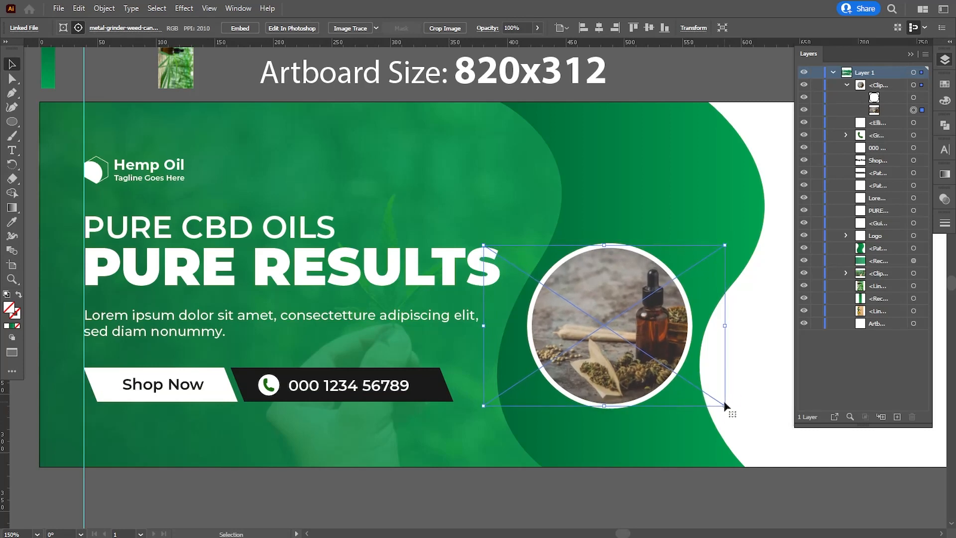
- Nudge the clipped photo left to bring the dropper bottle further inside the circle
key("Left")
key("Left")
key("Left")
key("Left")
key("Left")
key("Left")
key("Left")
key("Left")
key("Left")
key("Left")
key("Left")
key("Left")
key("Left")
key("Left")
key("Left")
key("Left")
key("Left")
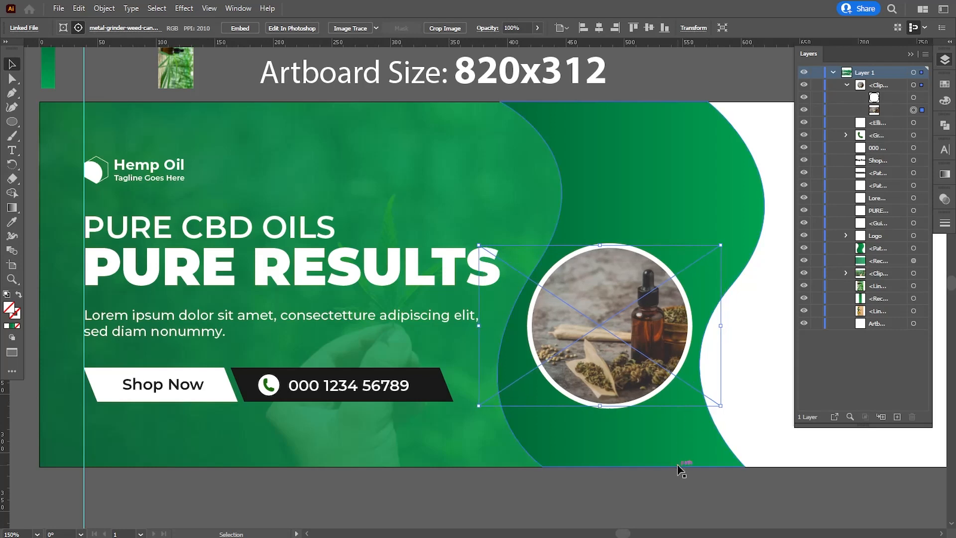
- Keep shifting the clipped photo left until the dropper bottle stands near the middle of the circle, and deselect it
key("Left")
key("Left")
key("Left")
key("Left")
key("Left")
key("Left")
key("Left")
key("Left")
key("Left")
key("Left")
key("Left")
key("Left")
key("Left")
key("Left")
key("Left")
key("Left")
key("Left")
key("Left")
key("Left")
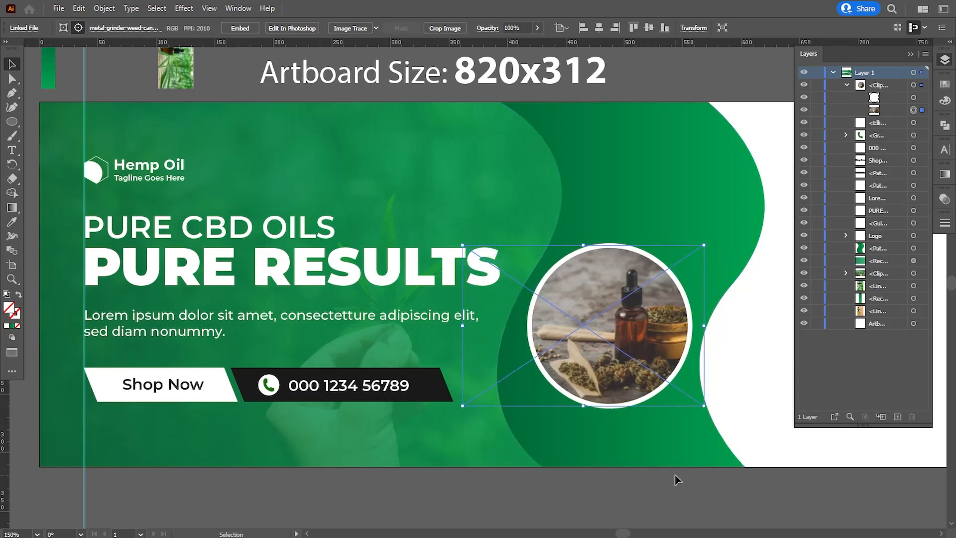
key("Left")
key("Left")
key("Left")
key("Left")
key("Left")
key("Left")
key("Left")
key("Left")
key("Left")
key("Left")
key("Left")
key("Left")
key("Left")
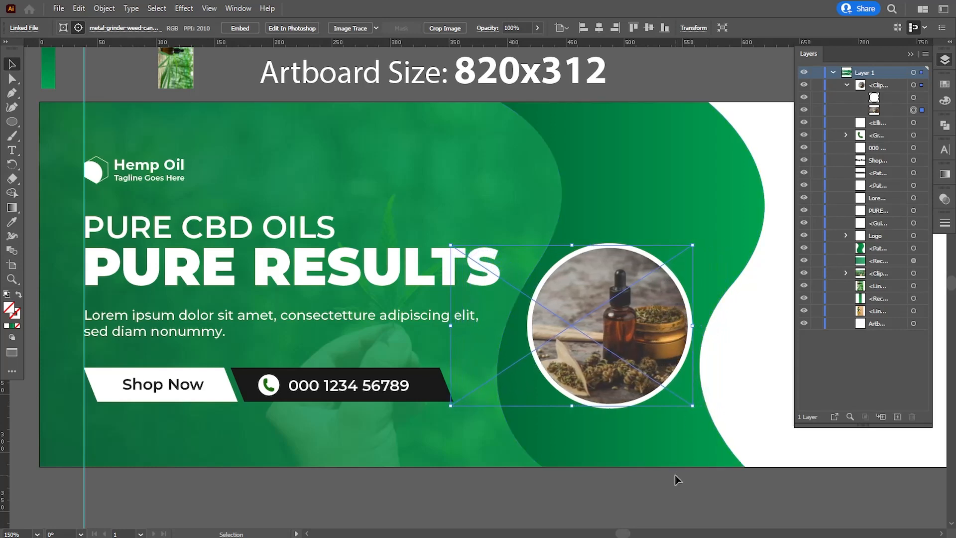
key("Left")
key("Left")
left_click(669, 507)
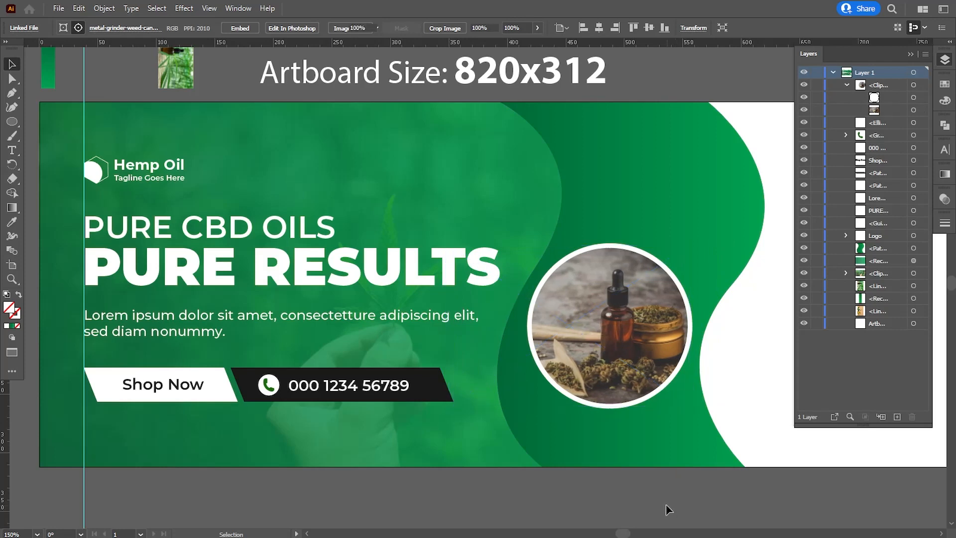
- Draw an 89 px circle filled with white (FFFFFF) and place it overlapping the upper-right edge of the round product photo
key("space")
left_click_drag(672, 298, 618, 347)
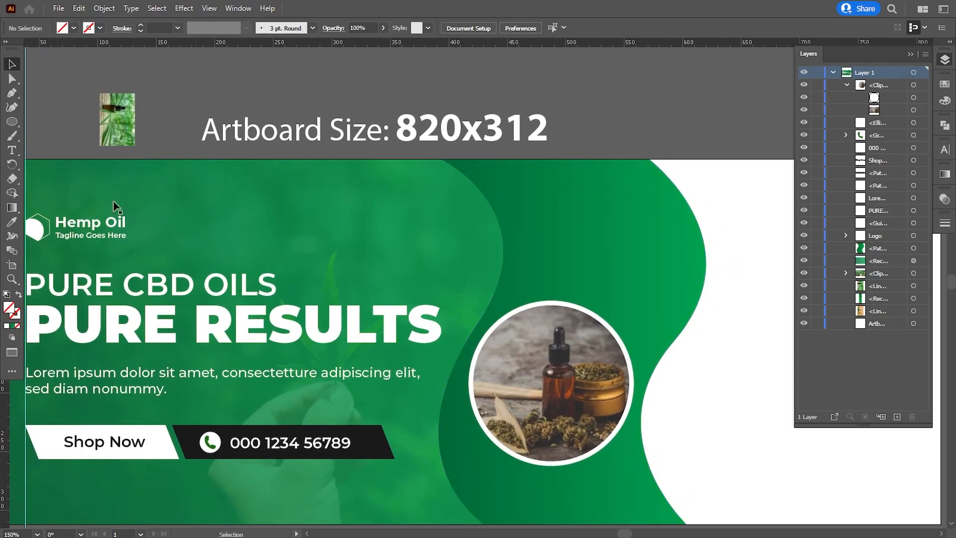
left_click_drag(546, 267, 614, 354)
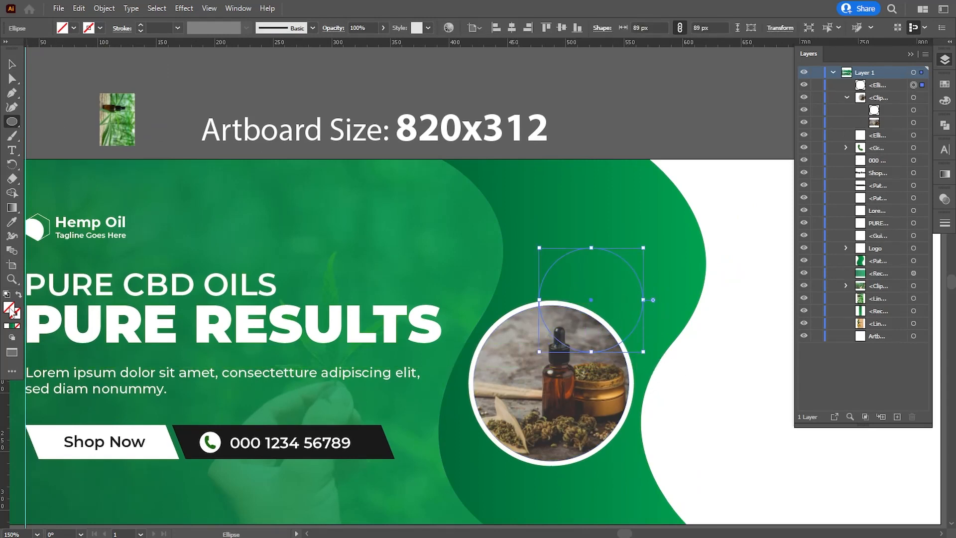
double_click(10, 308)
left_click_drag(458, 299, 452, 279)
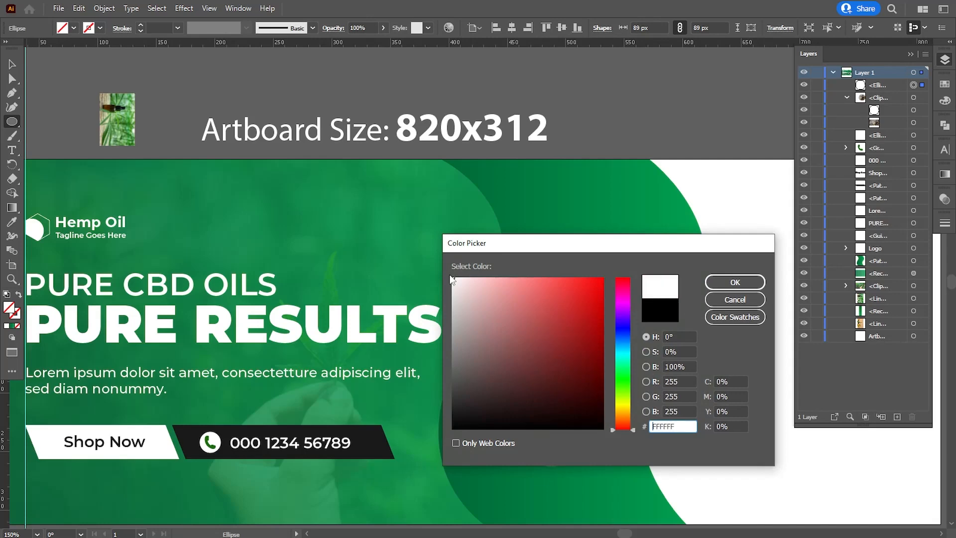
left_click(751, 282)
key("v")
mouse_move(614, 305)
left_mouse_down()
mouse_move(610, 289)
mouse_move(606, 301)
left_mouse_up()
left_click_drag(635, 238, 635, 238)
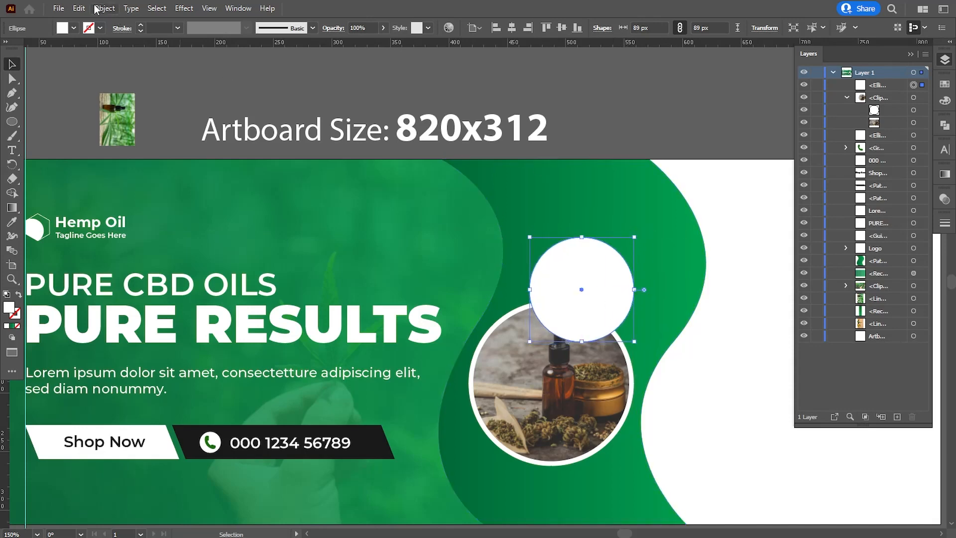
- Duplicate the white circle in place in front and shrink the copy slightly from its centre to leave a thin ring
left_click(78, 8)
left_click(98, 65)
left_click(78, 8)
left_click(100, 78)
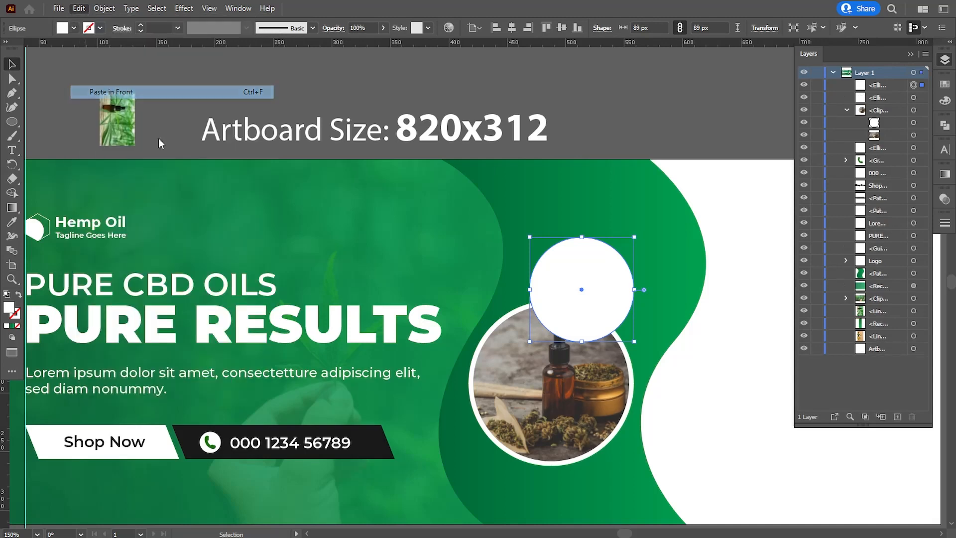
left_click_drag(634, 237, 630, 239)
- Fill the inner circle with the green gradient sampled from the swatch above the artboard, and deselect it
left_click(12, 222)
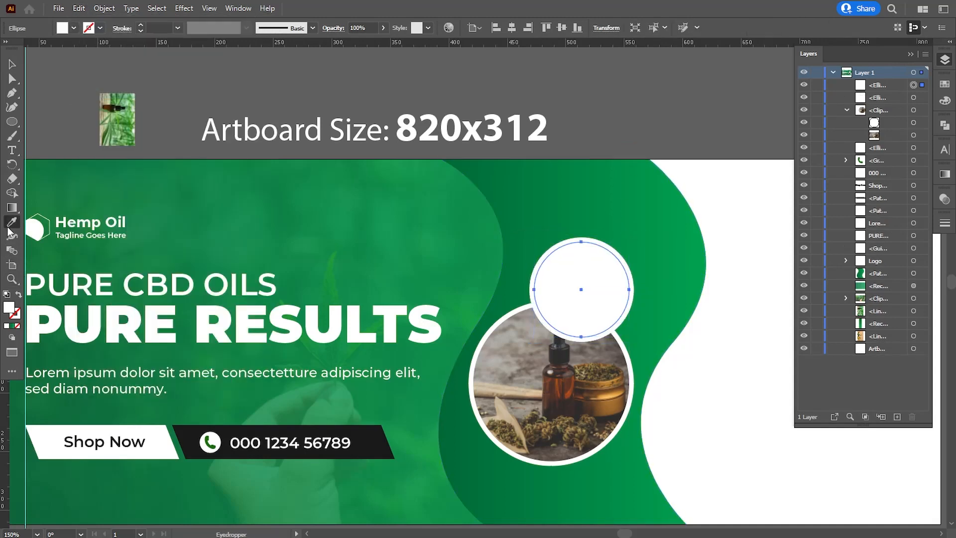
left_click_drag(139, 200, 162, 185)
left_click(89, 137)
key("ctrl+shift+a")
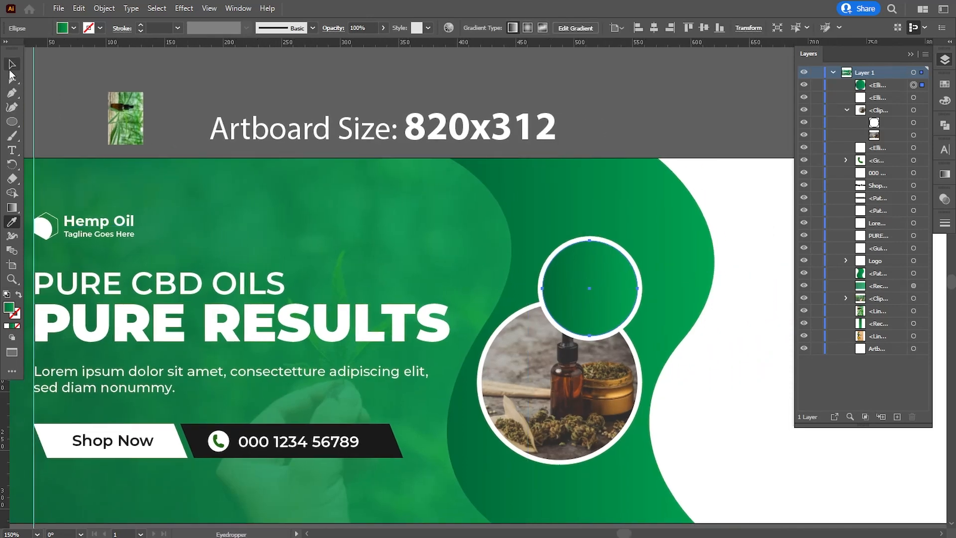
left_click(12, 64)
- Add the two-line text "30% DISCOUNT" in the empty area above the artboard and centre-align it
left_click(12, 150)
scroll(309, 292, "up", 3)
scroll(309, 292, "right", 3)
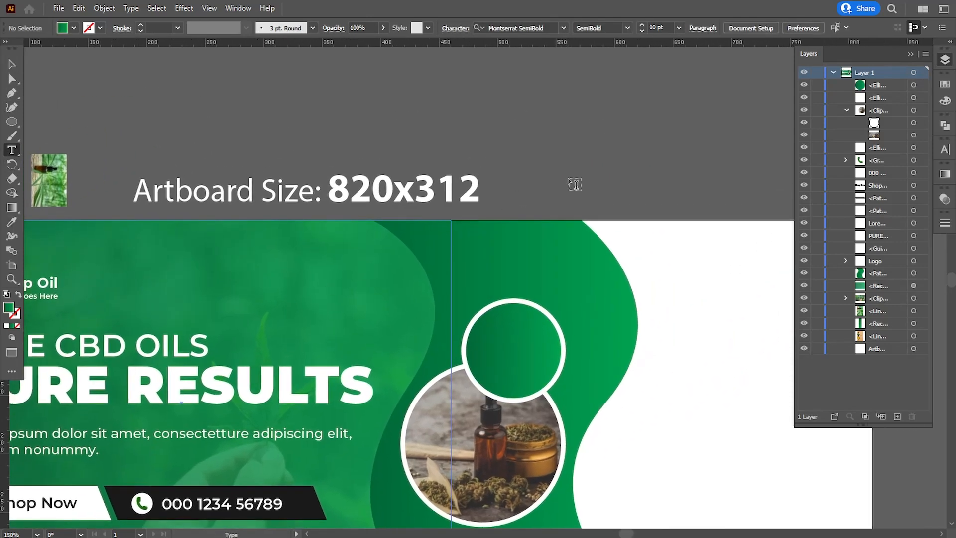
left_click(577, 181)
type("30")
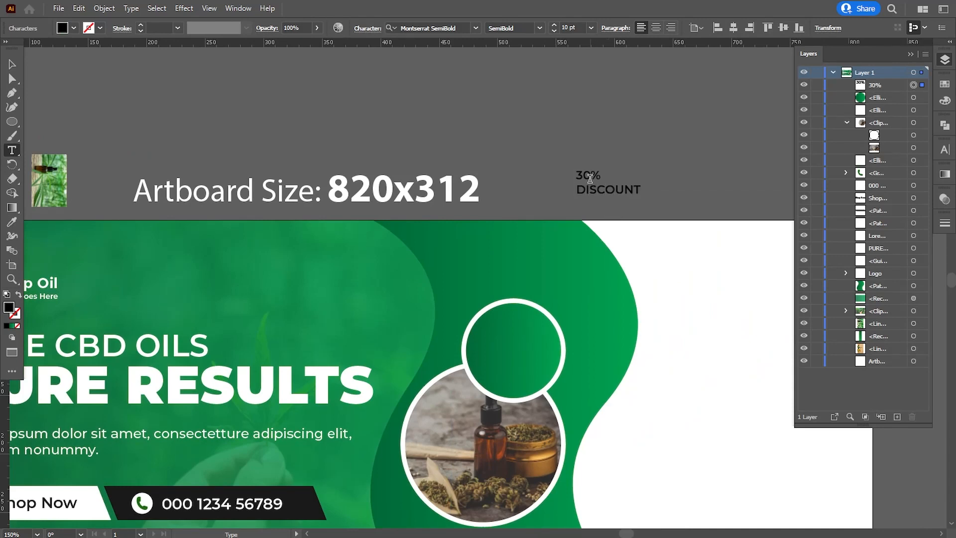
left_click(655, 28)
left_click(12, 64)
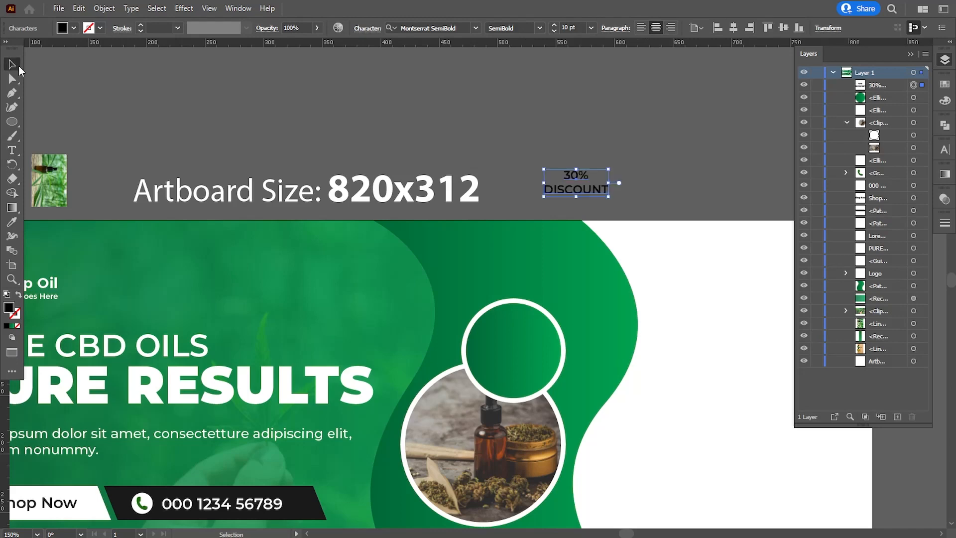
- Move the discount text into the small green circle and colour it white
left_click_drag(566, 195, 509, 360)
double_click(11, 311)
left_click_drag(468, 294, 432, 269)
left_click(733, 282)
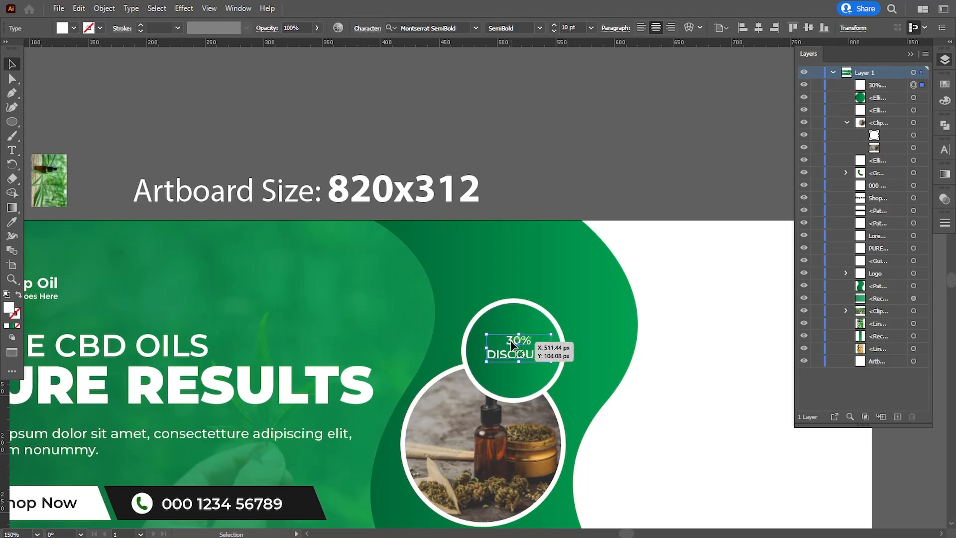
- Enlarge only the "30%" line of the discount text to 25 pt
double_click(512, 356)
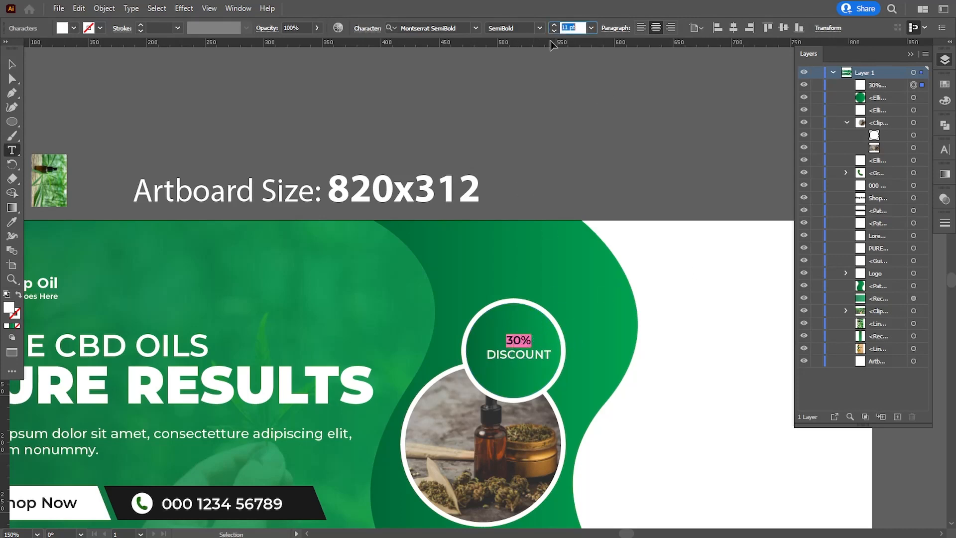
key("Up")
key("Up")
key("Up")
key("Up")
key("Up")
key("Up")
key("Up")
key("Up")
key("Up")
key("Up")
key("Up")
key("Up")
key("Up")
key("Up")
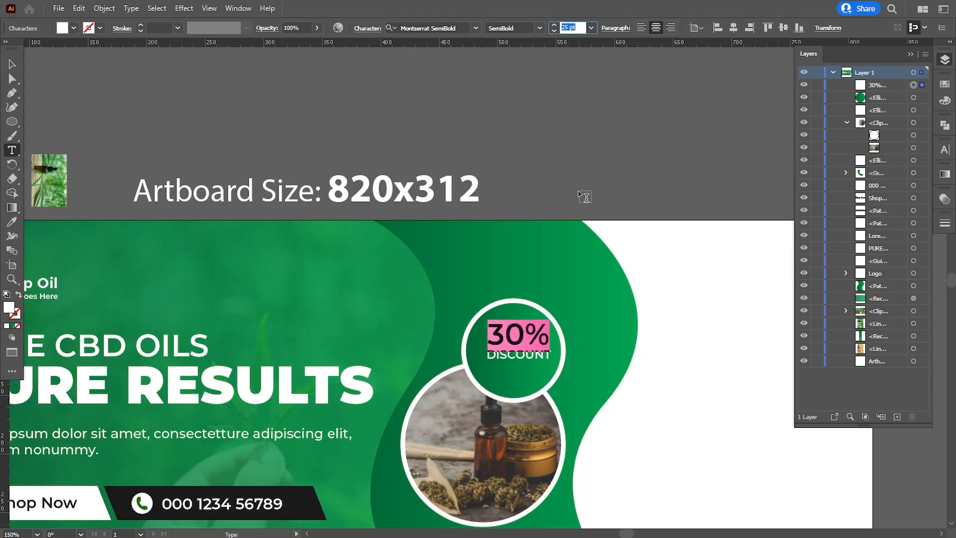
- Change the font of the "30%" line to Montserrat Bold
left_click(450, 28)
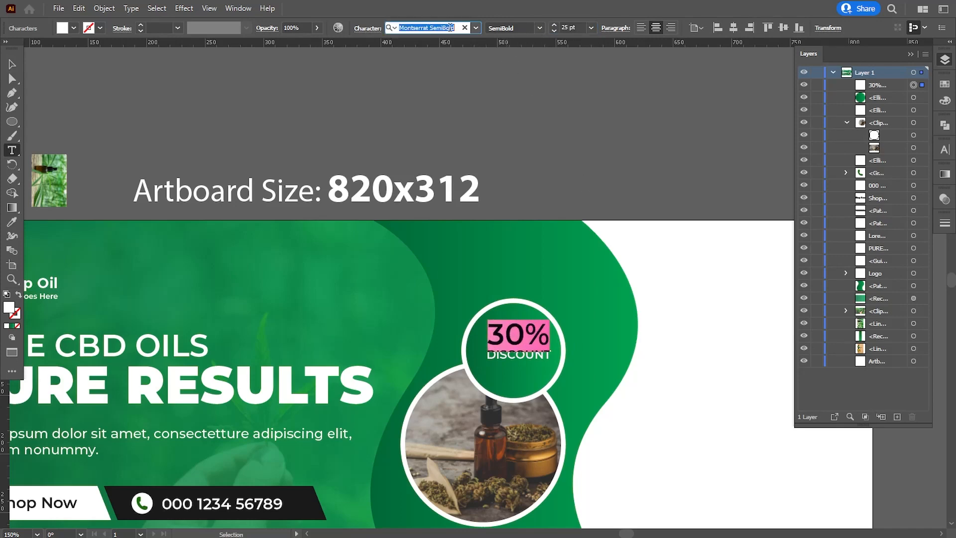
type("mon")
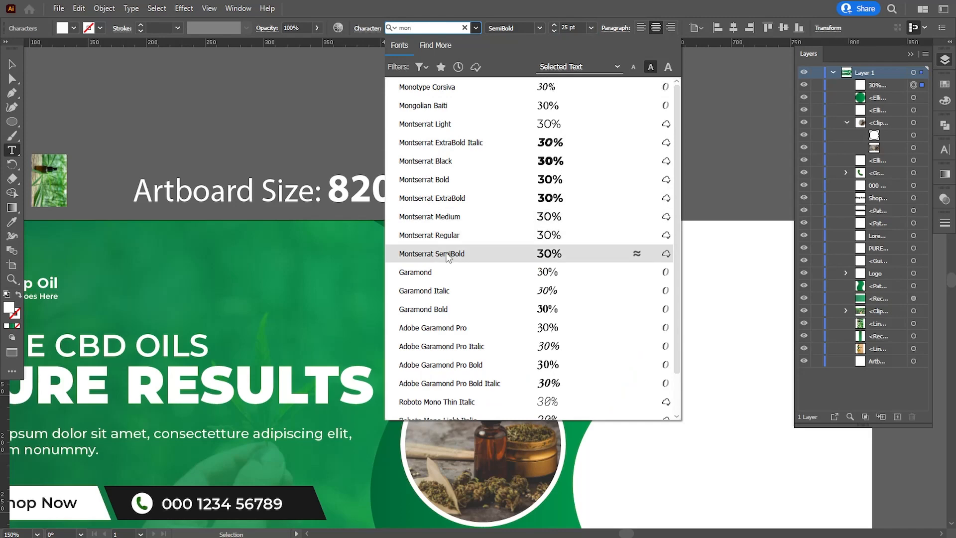
left_click(434, 180)
key("Escape")
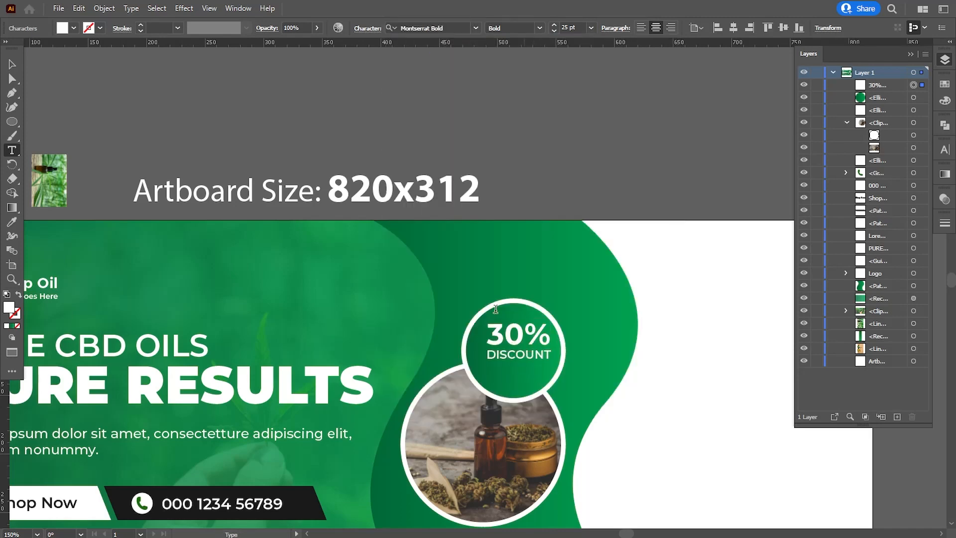
- Nudge the discount text left and down to centre it within the green circle
left_click(11, 63)
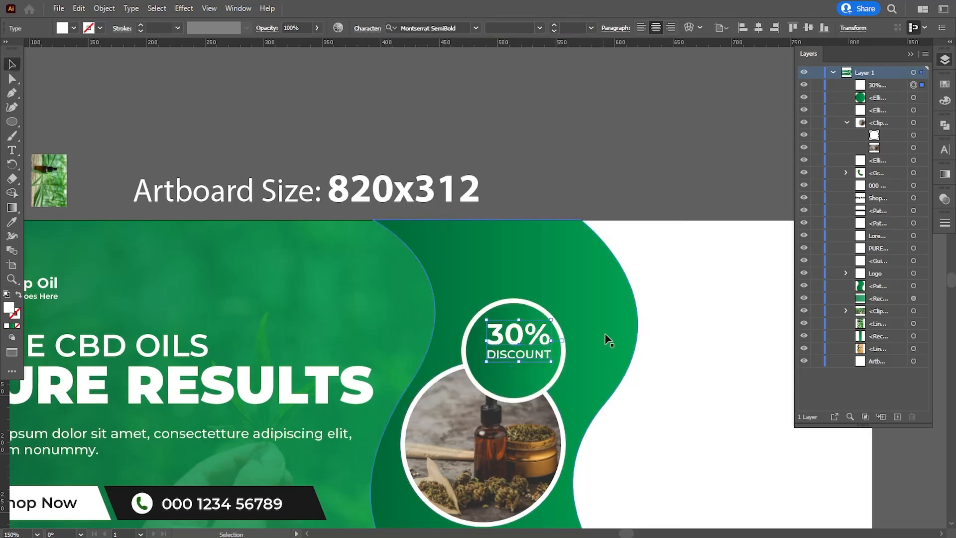
key("Left")
key("Left")
key("Left")
key("Left")
key("Left")
key("Down")
key("Down")
key("Down")
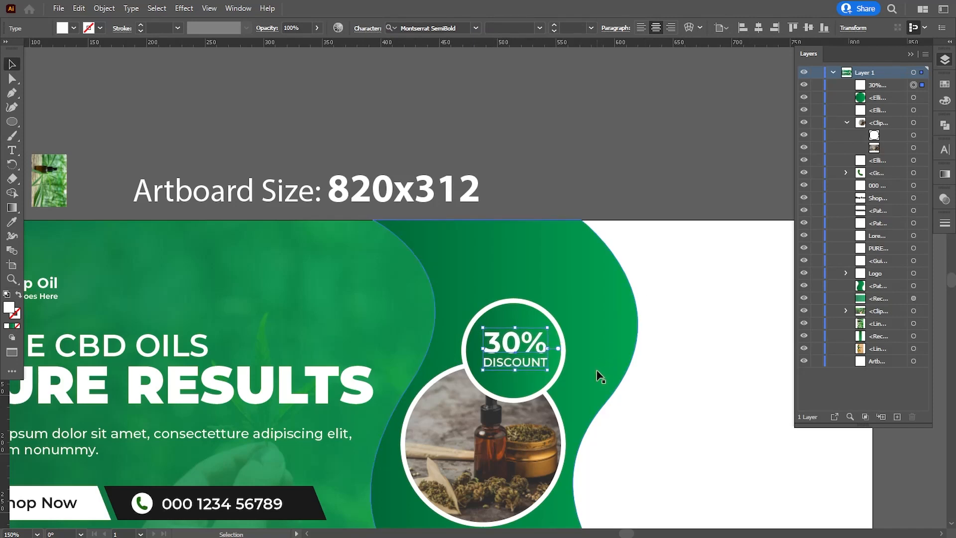
- Tighten the tracking of the "30%" line to -5 and deselect the text
double_click(508, 351)
left_click_drag(484, 343, 566, 344)
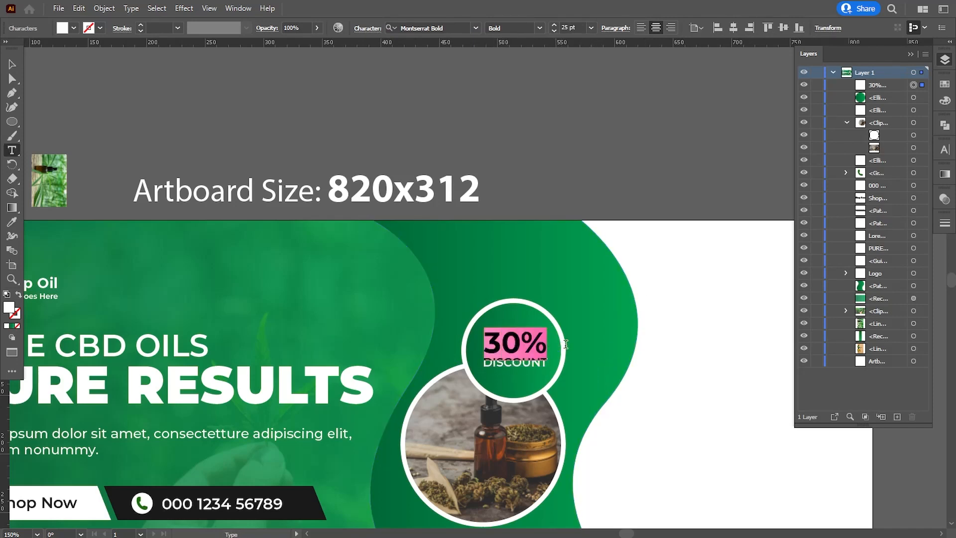
key("ctrl+t")
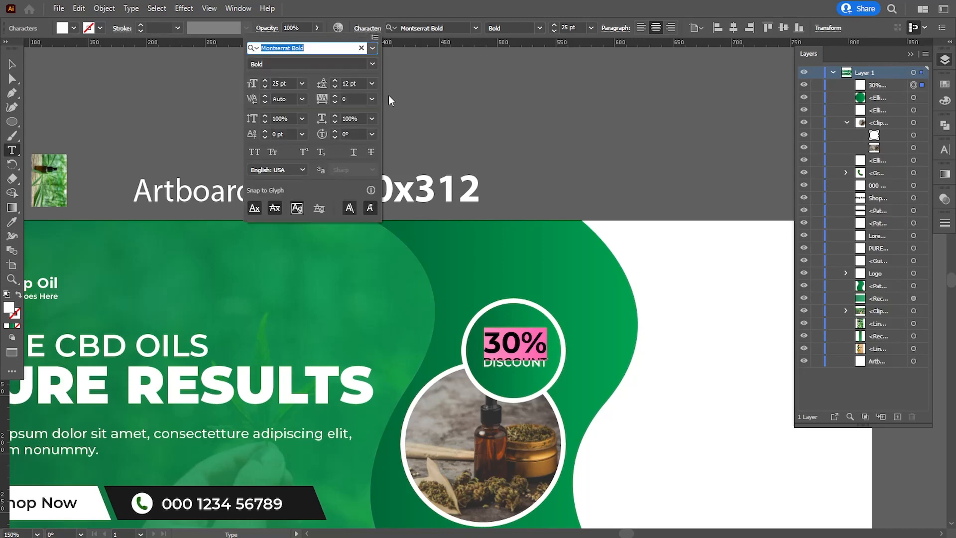
left_click(372, 100)
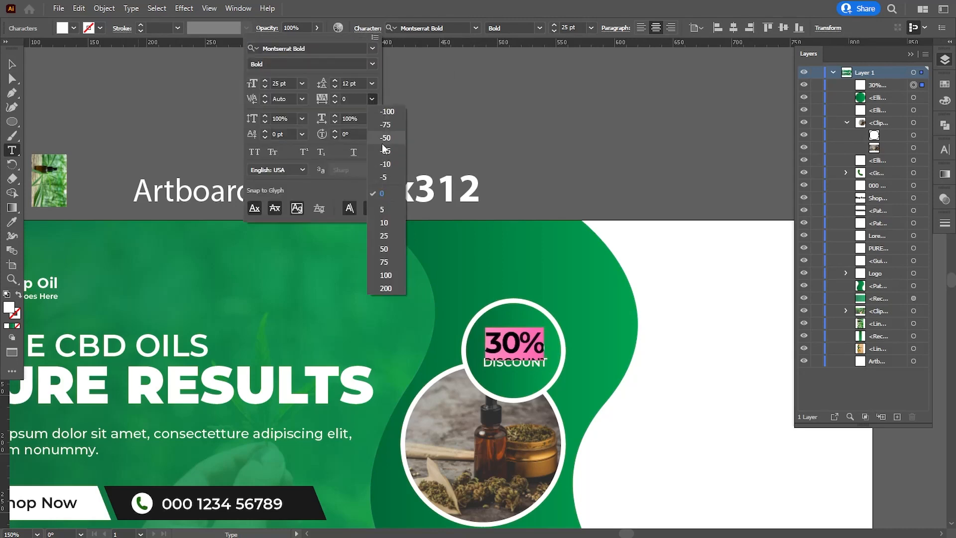
left_click(384, 175)
left_click(11, 66)
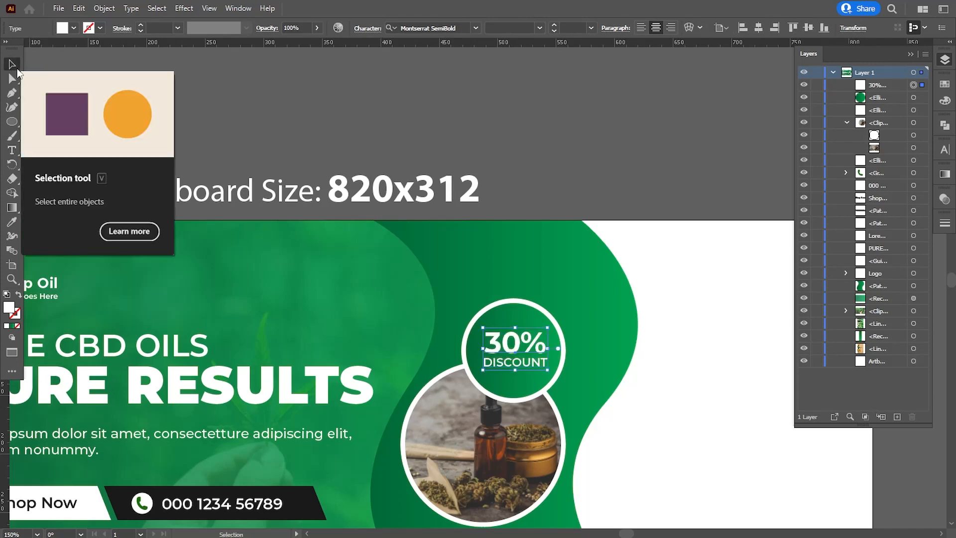
left_click(225, 154)
- Draw a white four-sided Pen shape about 278 px wide and 312 px high covering the banner's right end
left_click_drag(632, 374, 512, 286)
key("ctrl+minus")
left_click_drag(322, 179, 343, 169)
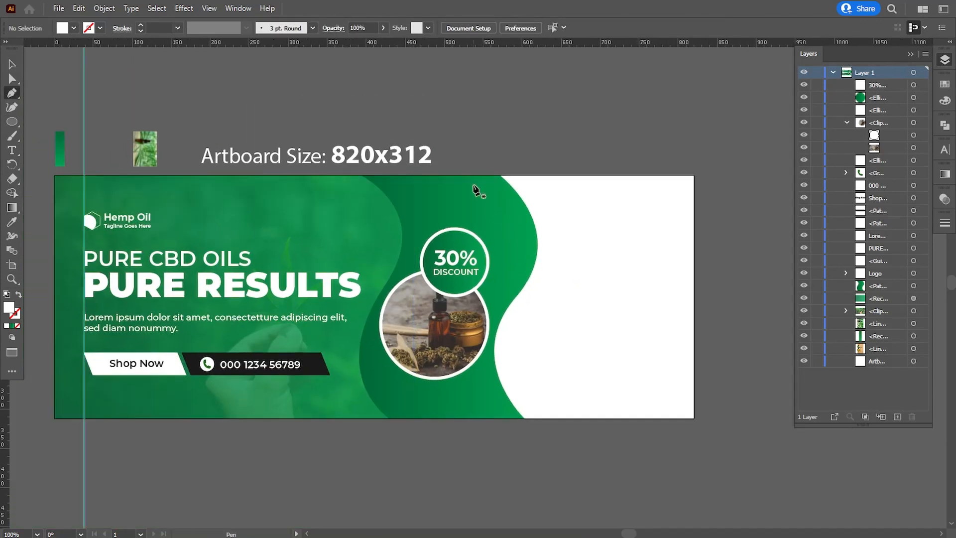
left_click(476, 174)
left_click(482, 418)
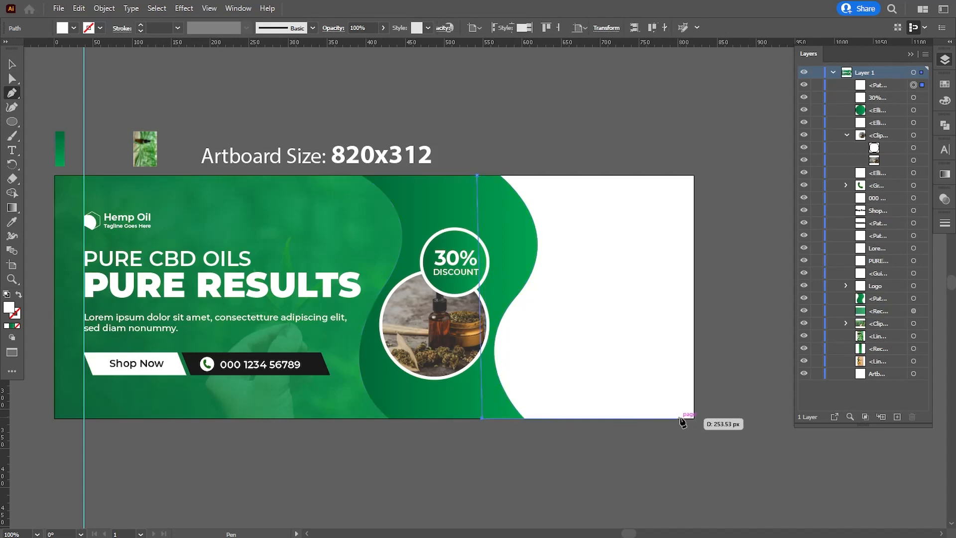
left_click(694, 418)
left_click(694, 175)
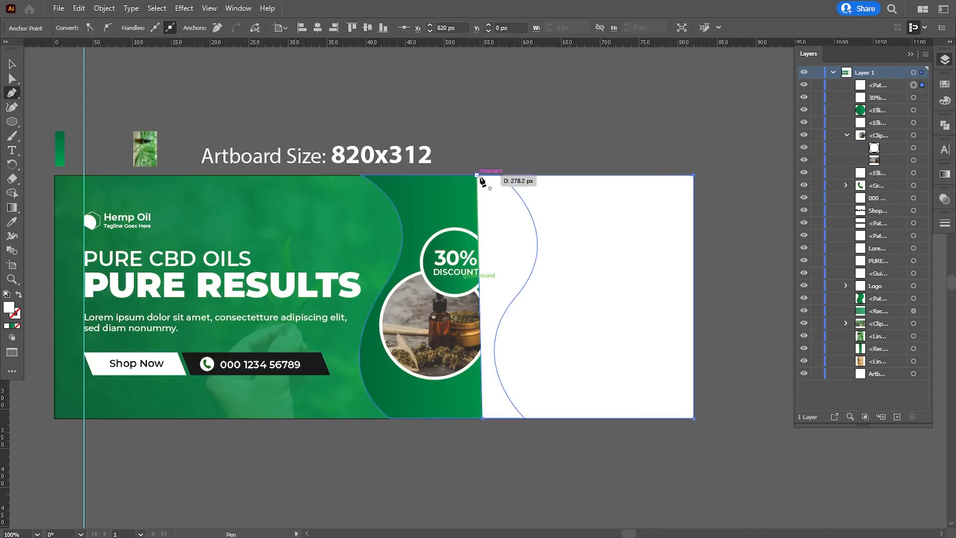
left_click(11, 65)
- Turn the leaf-and-bottle photo upright, move it over the banner's right end and enlarge it to about 463 px wide
left_click(142, 160)
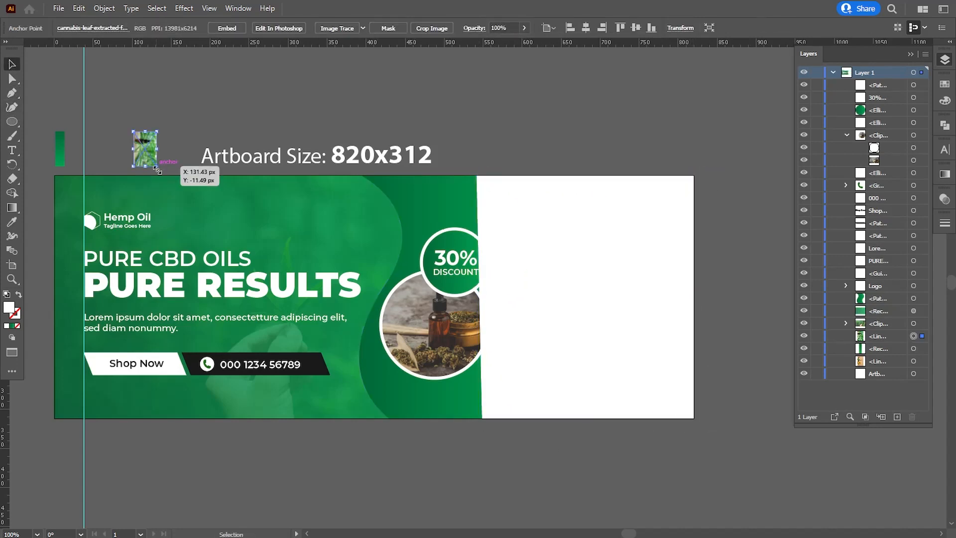
key("F7")
left_click_drag(161, 173, 697, 446)
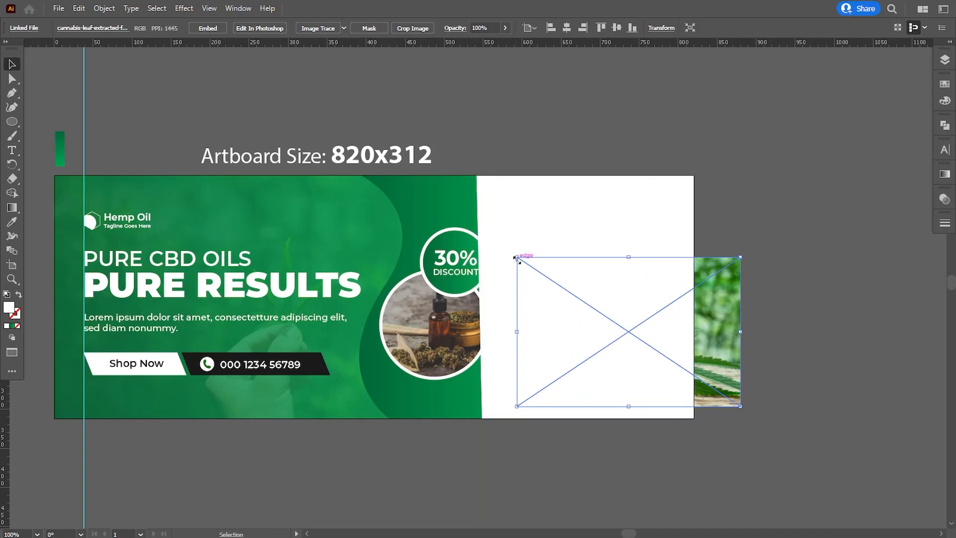
left_click_drag(516, 257, 379, 165)
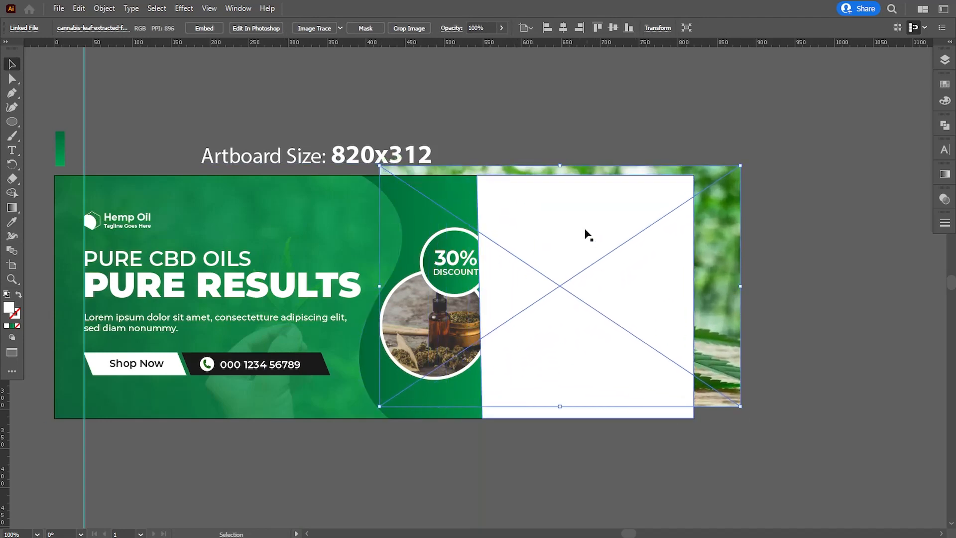
- Clip the leaf-and-bottle photo to the white four-sided shape with a clipping mask
left_click(587, 235, "shift")
left_click(104, 8)
mouse_move(242, 428)
left_click(276, 429)
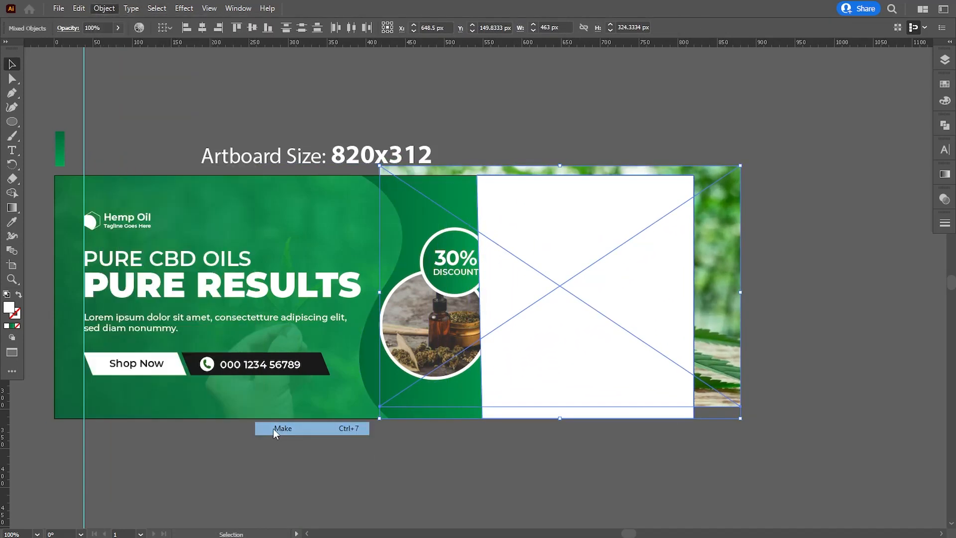
- Shift the photo right inside its mask to show the whole dropper bottle, and move the clipping group below the green wave in the stacking order
left_click(944, 60)
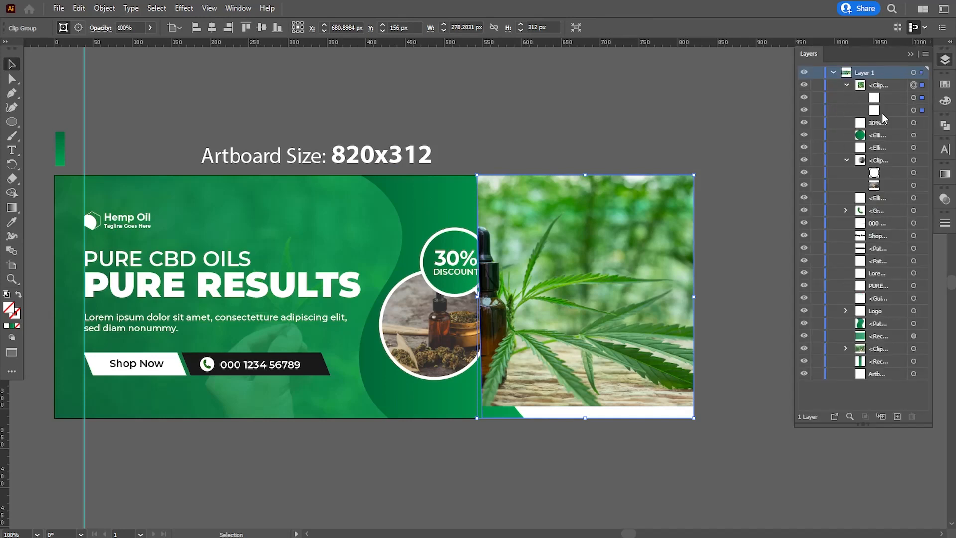
left_click(913, 110)
left_click_drag(513, 171, 611, 170)
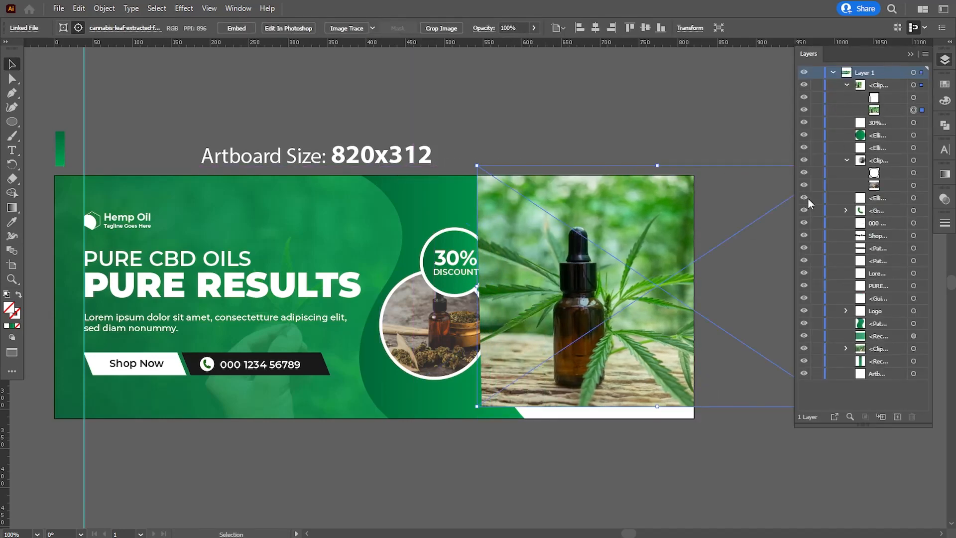
left_click(846, 85)
left_click_drag(856, 85, 865, 326)
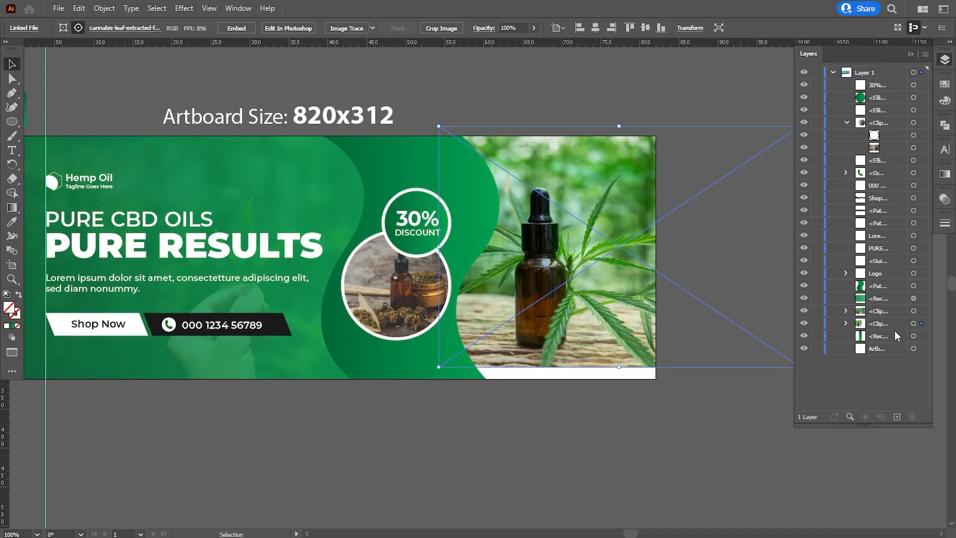
- Enlarge the leaf-and-bottle photo inside its clipping group to about 479 px wide so it covers the white shape's full height
left_click(846, 324)
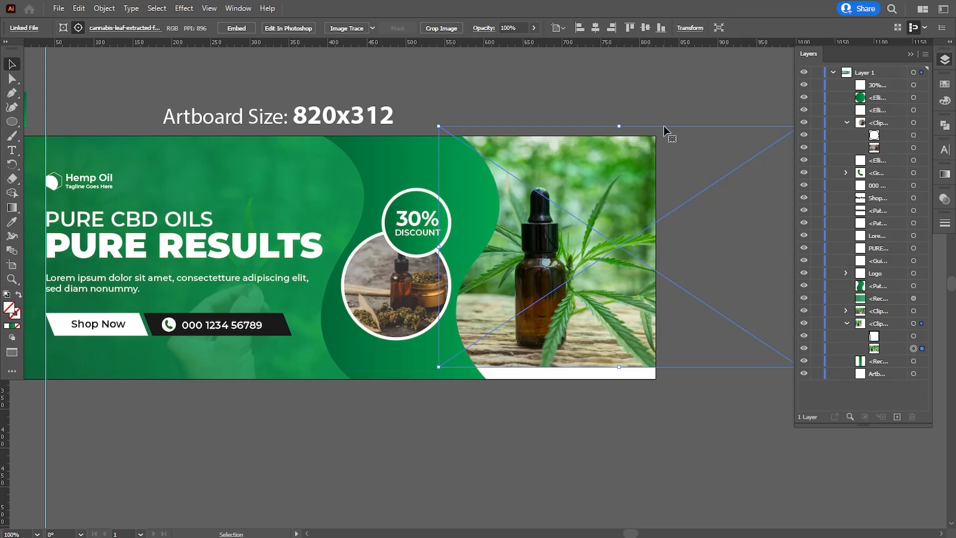
left_click_drag(663, 131, 669, 139)
mouse_move(439, 375)
left_mouse_down()
mouse_move(423, 389)
mouse_move(432, 383)
left_mouse_up()
left_click_drag(464, 415, 467, 418)
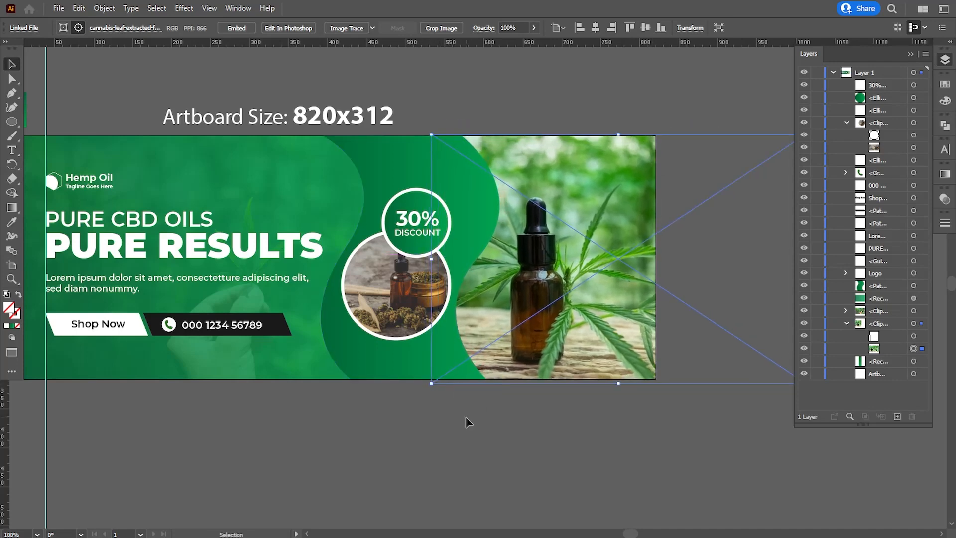
- Nudge the leaf-and-bottle photo about 29 px to the right inside its mask
key("Right")
key("Right")
key("Right")
key("Right")
key("Right")
key("Right")
key("Right")
key("Right")
key("Right")
key("Right")
key("Right")
key("Right")
key("Right")
key("Right")
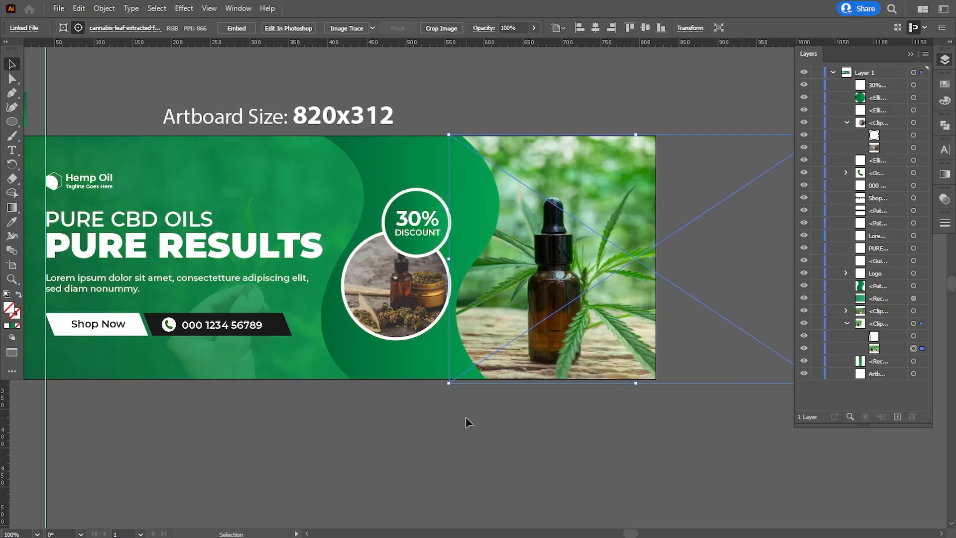
key("Left")
key("Left")
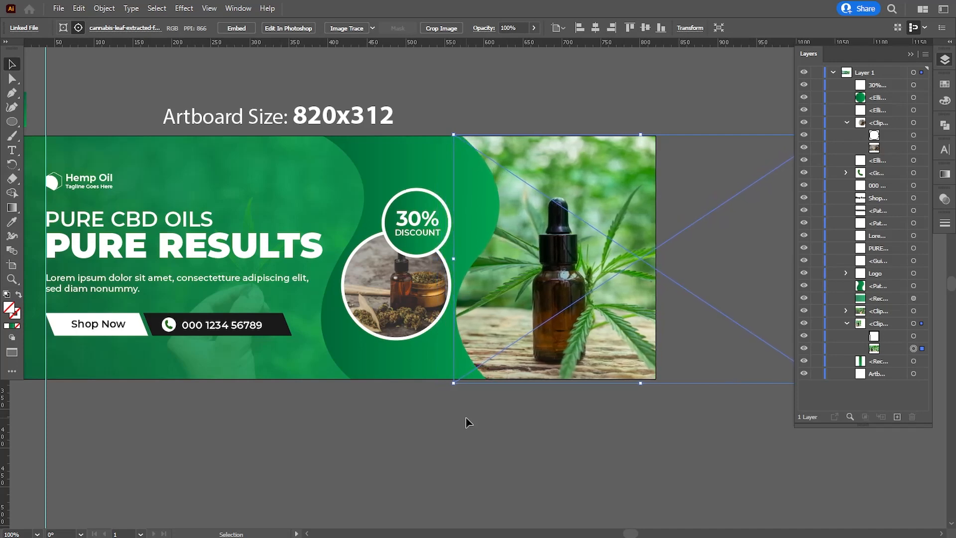
- Scale the masked leaf-and-bottle photo up proportionally to about 548 px wide
left_click_drag(453, 134, 428, 117)
left_click_drag(516, 240, 356, 273)
left_click_drag(669, 150, 696, 131)
- Shift the enlarged photo right inside its mask until the dropper bottle sits centred in the visible area beside the green wave
key("Right")
key("Right")
key("Right")
key("Right")
key("Right")
key("Right")
key("Right")
key("Right")
key("Right")
key("Right")
key("Right")
key("Right")
key("Right")
key("Right")
key("Right")
key("Right")
key("Right")
key("Right")
key("Right")
key("Right")
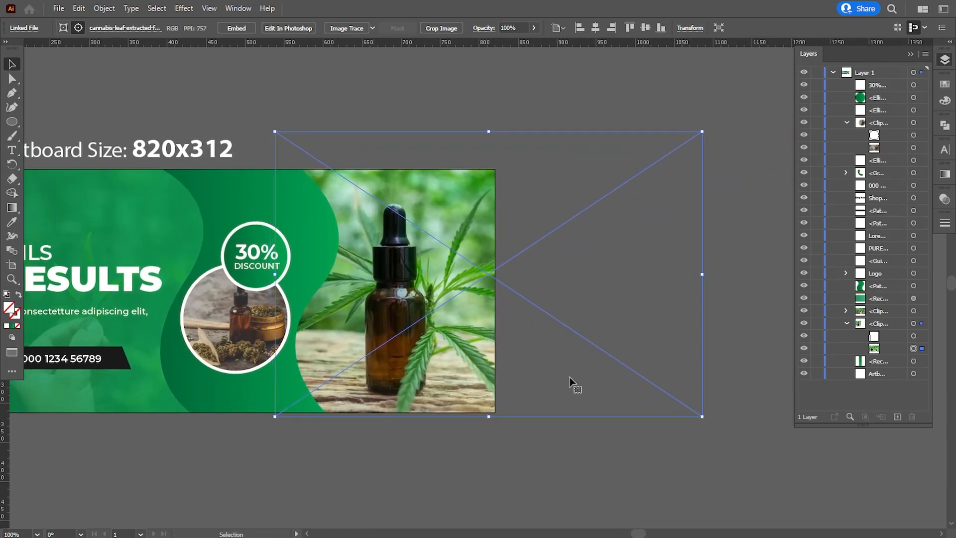
key("Right")
key("Right")
key("Right")
key("Right")
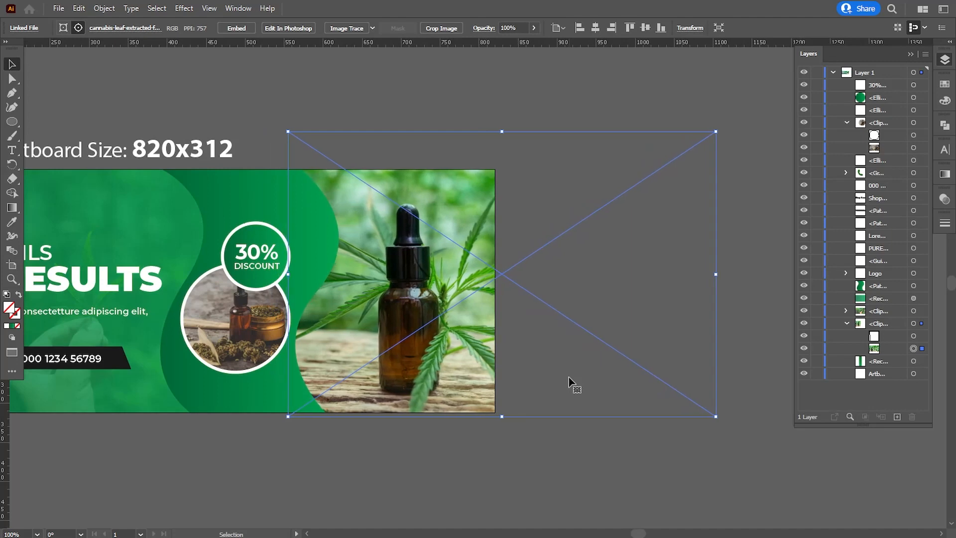
key("Left")
key("Left")
key("Left")
key("Left")
key("Left")
key("Left")
key("Left")
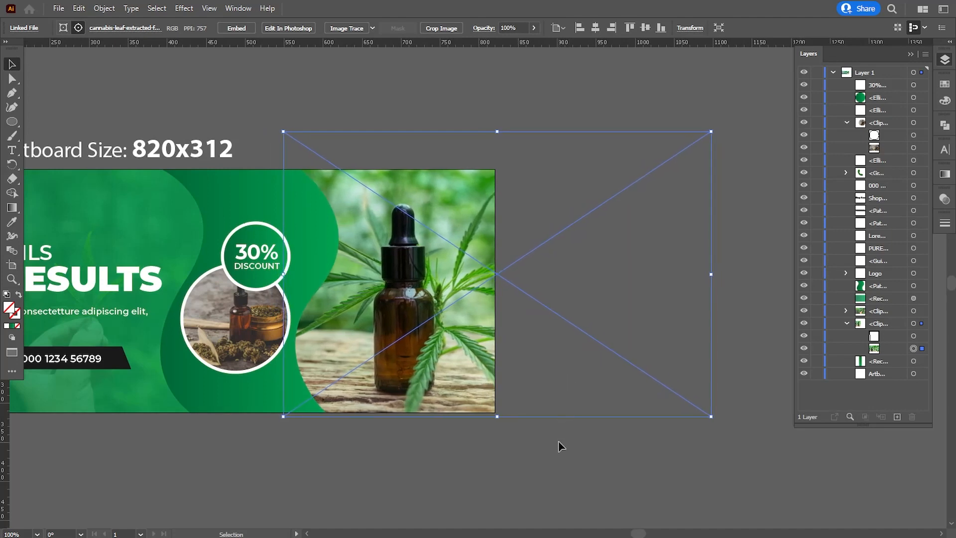
- Delete the vertical guide and the small green gradient rectangle above the banner, and hide the rulers
key("ctrl+shift+a")
key("ctrl+minus")
left_click_drag(428, 433, 586, 414)
left_click_drag(195, 174, 242, 54)
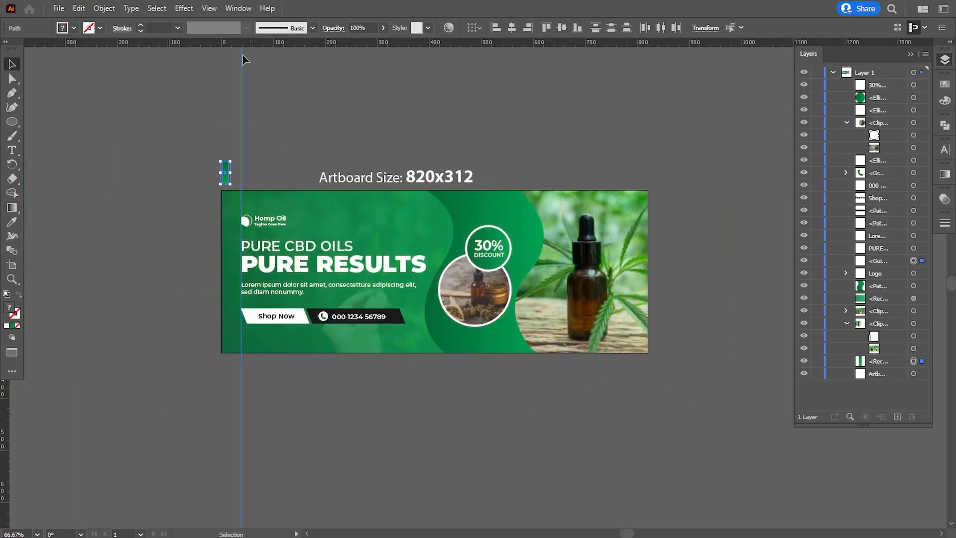
key("Delete")
left_click(209, 8)
mouse_move(258, 462)
left_click(444, 463)
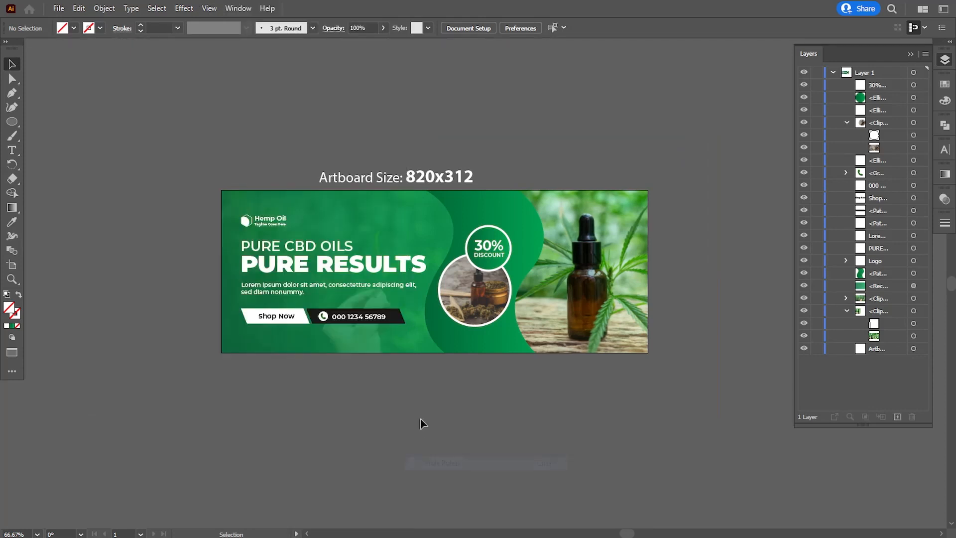
- Collapse the two expanded clipping groups and Layer 1, and put the layer list away
left_click(847, 310)
left_click(846, 123)
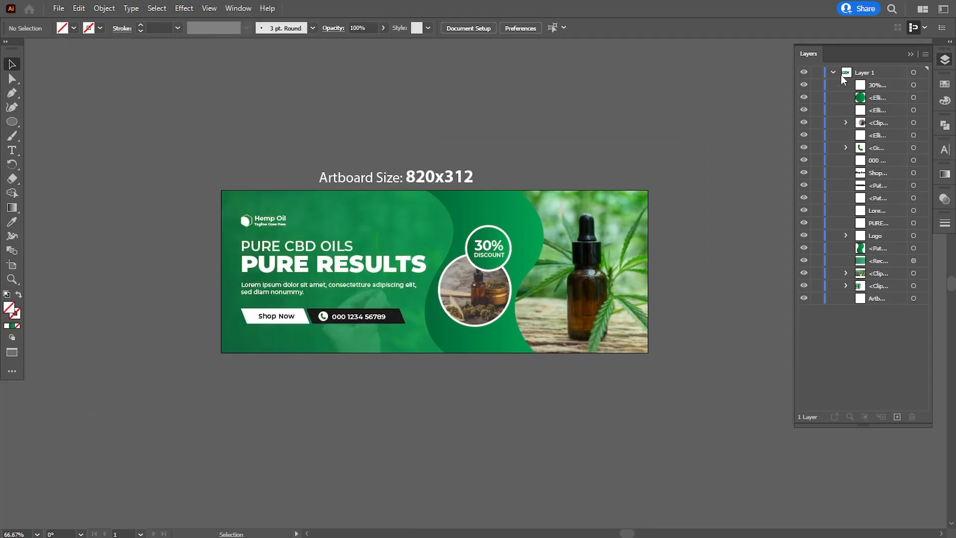
left_click(832, 72)
left_click(910, 54)
- Delete the "Artboard Size: 820x312" label above the banner
left_click_drag(735, 255, 750, 231)
left_click(475, 149)
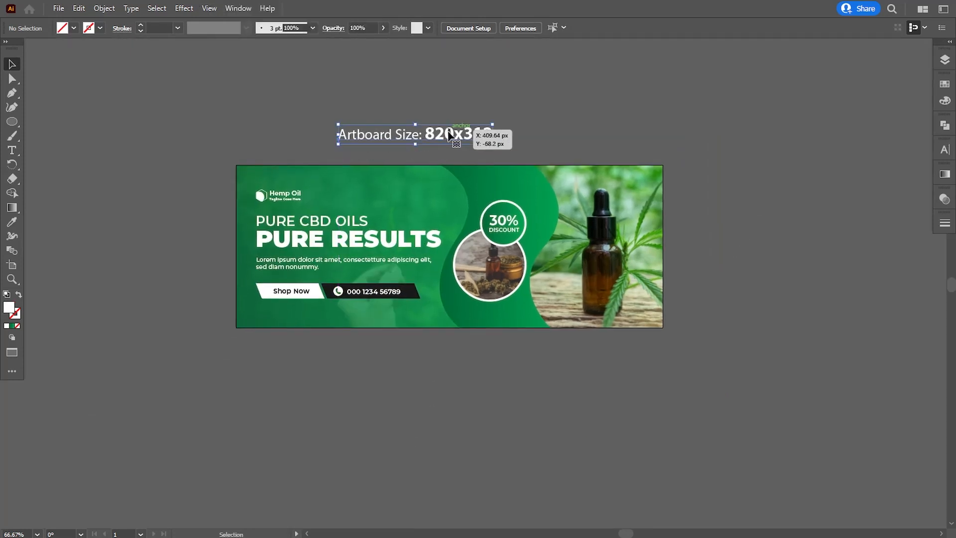
key("Delete")
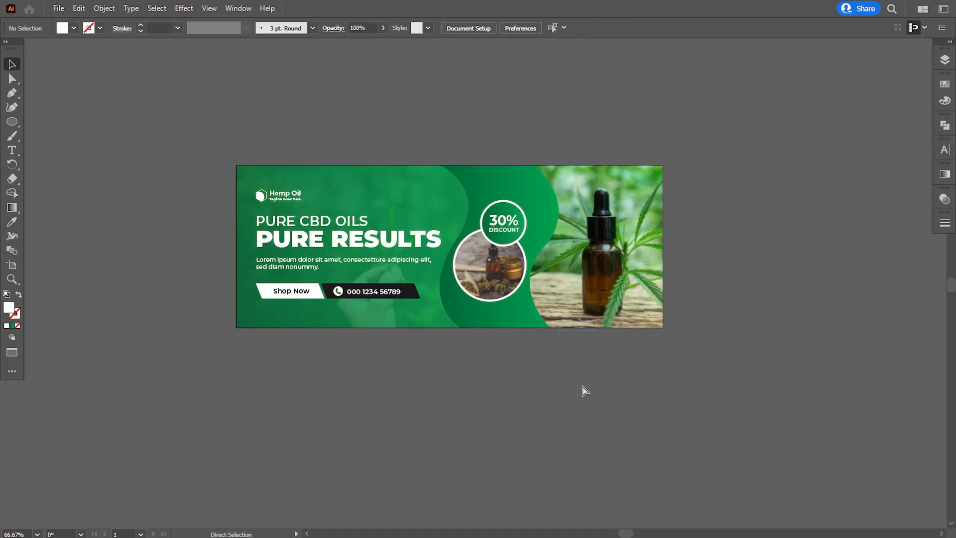
- Move the whole 30% discount badge, circles and text together, about 9 px right and 4 px down
key("ctrl+plus")
left_click_drag(553, 390, 569, 425)
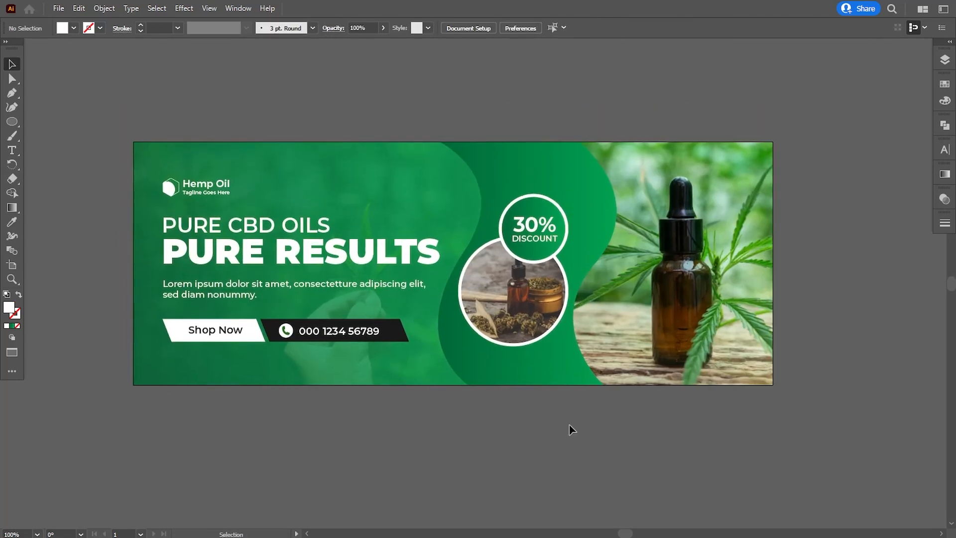
left_click(526, 235)
left_click(519, 201, "shift")
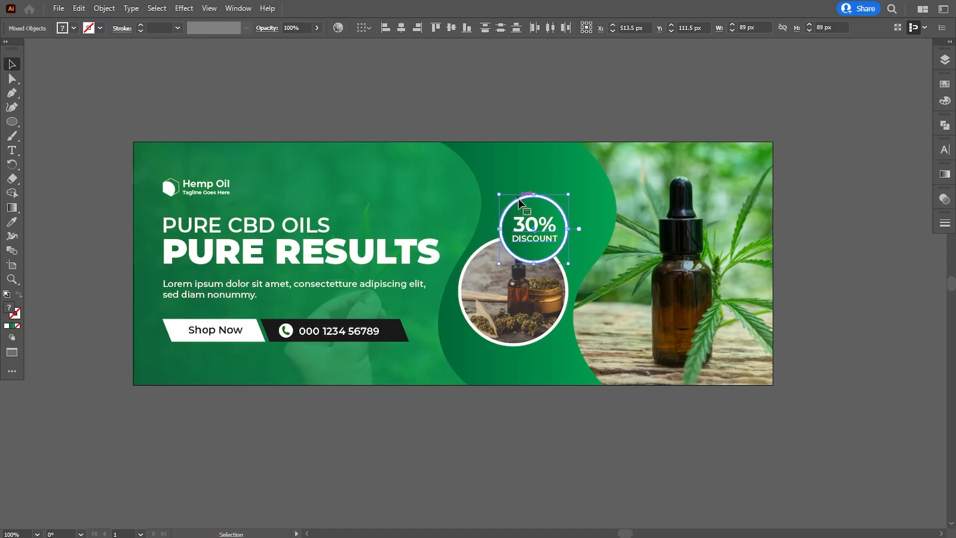
left_click_drag(542, 225, 549, 226)
left_click(555, 485)
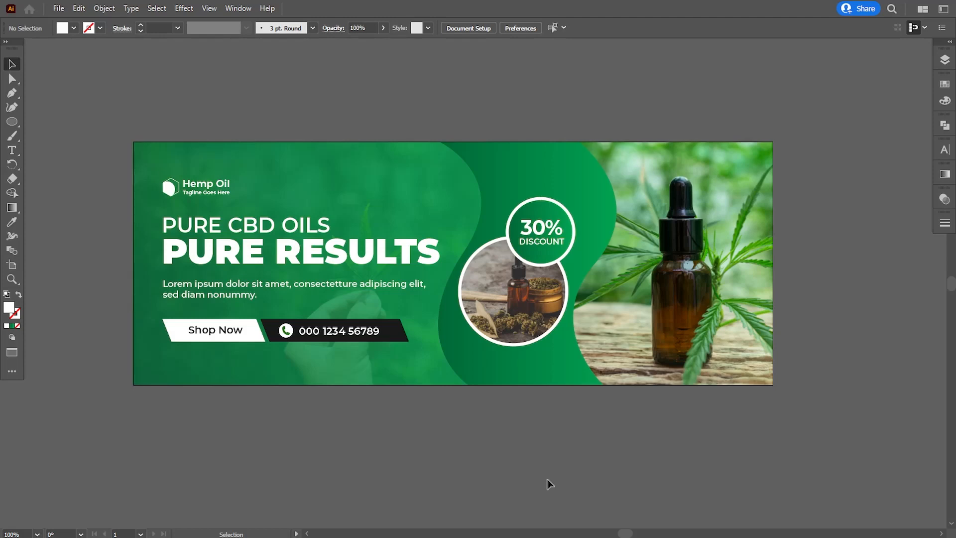